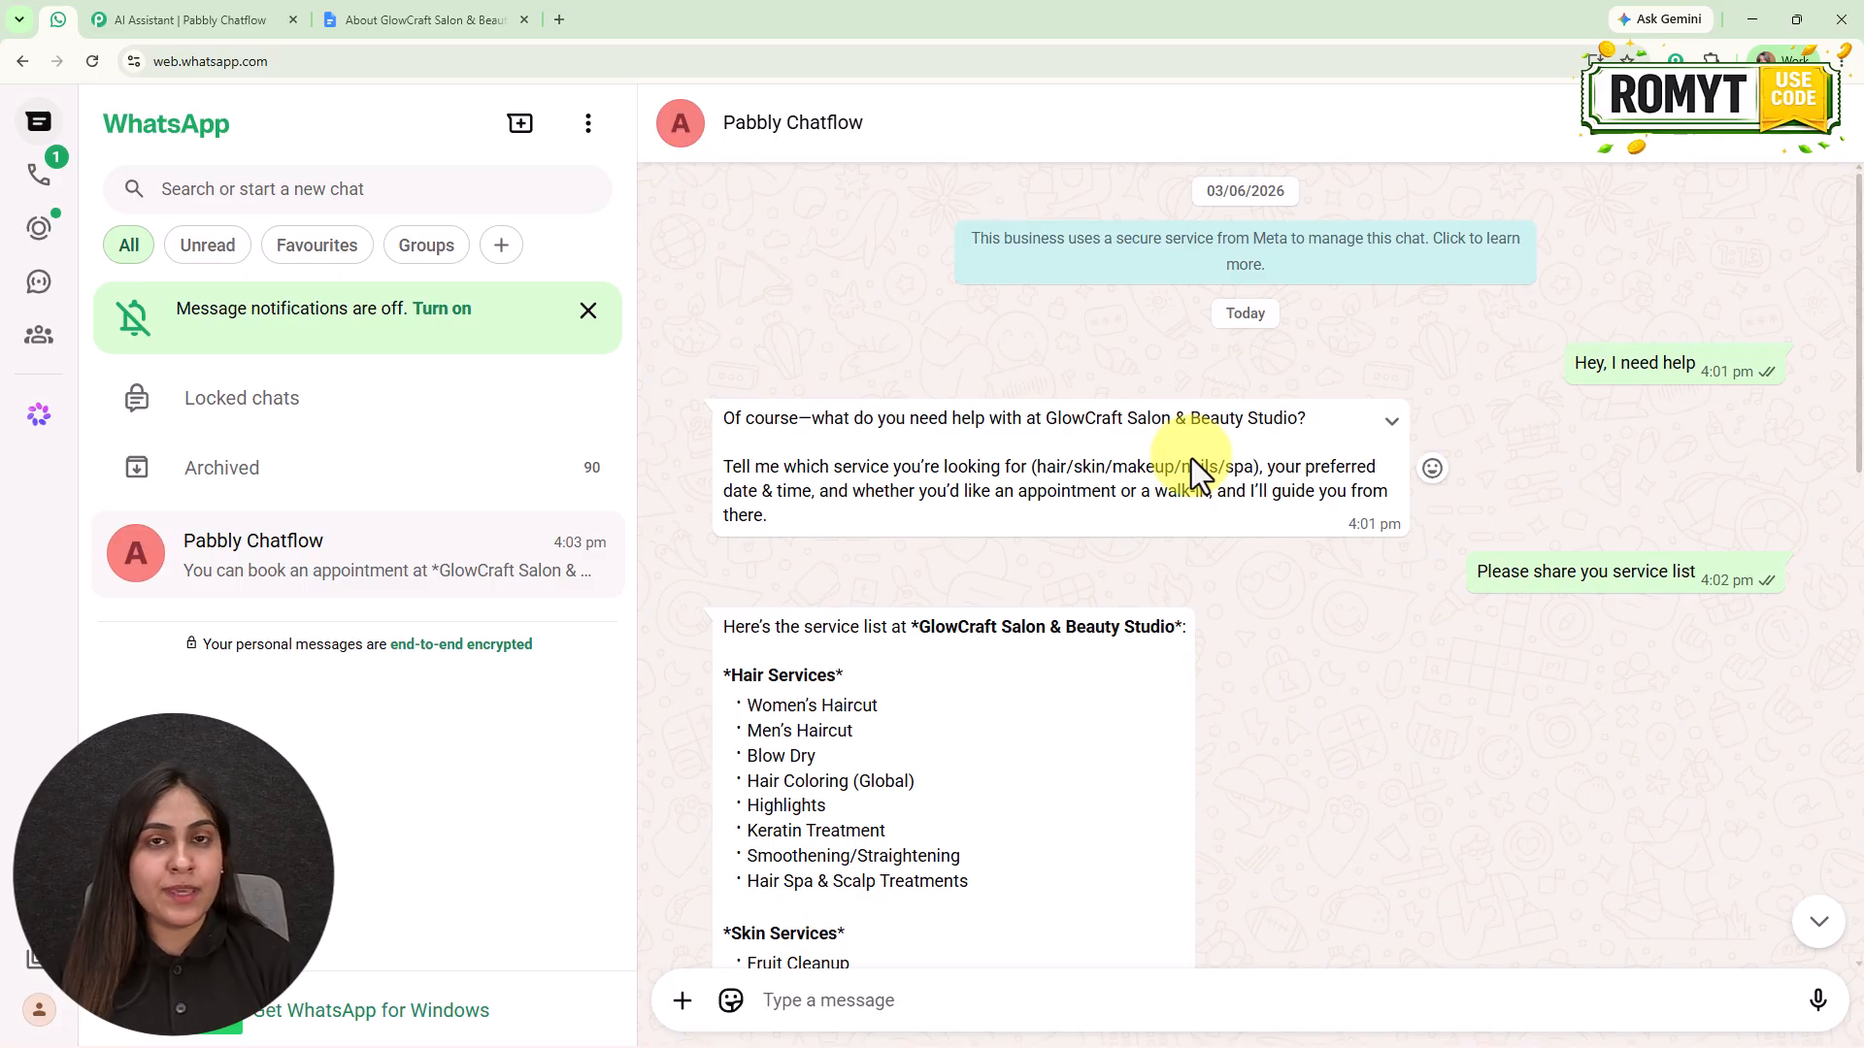
Expand the full service list reply in the Pabbly Chatflow chat and send the question "How long does a hair smoothening session take?"
scroll(1454, 702, "down", 2)
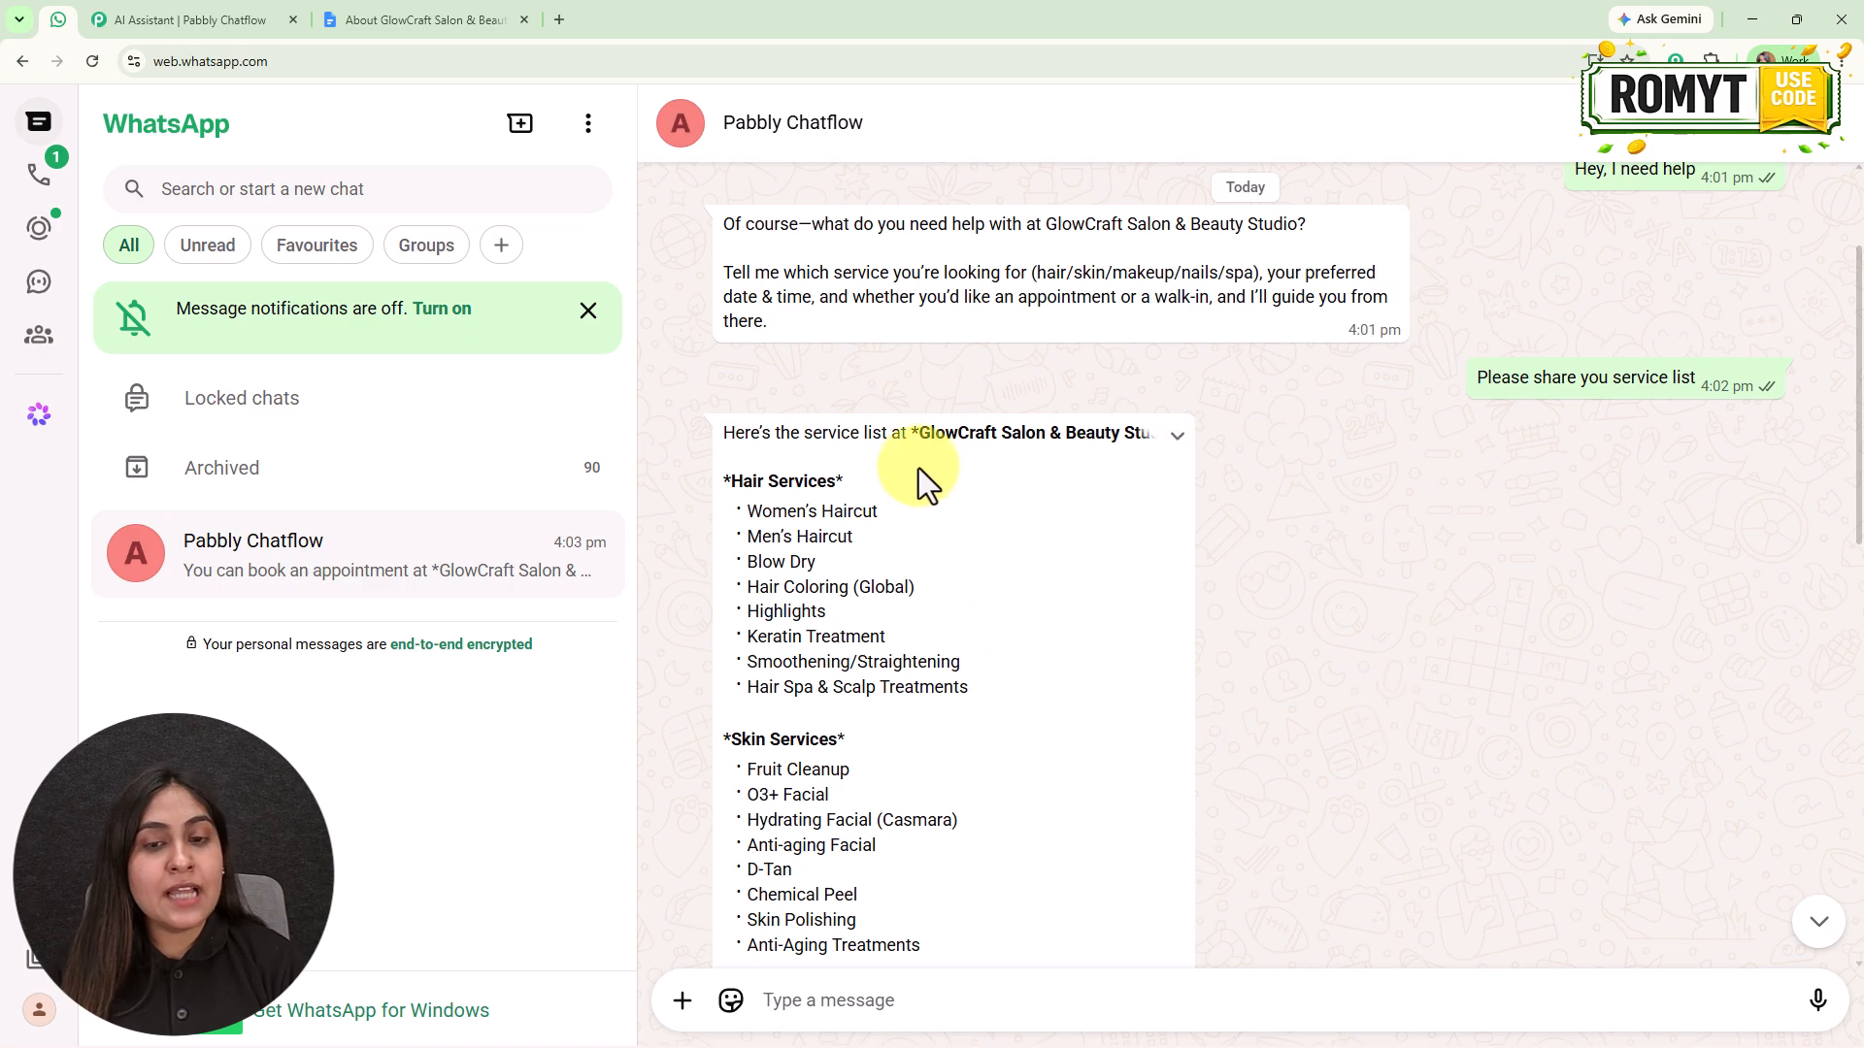
scroll(1109, 759, "down", 3)
scroll(1109, 759, "down", 7)
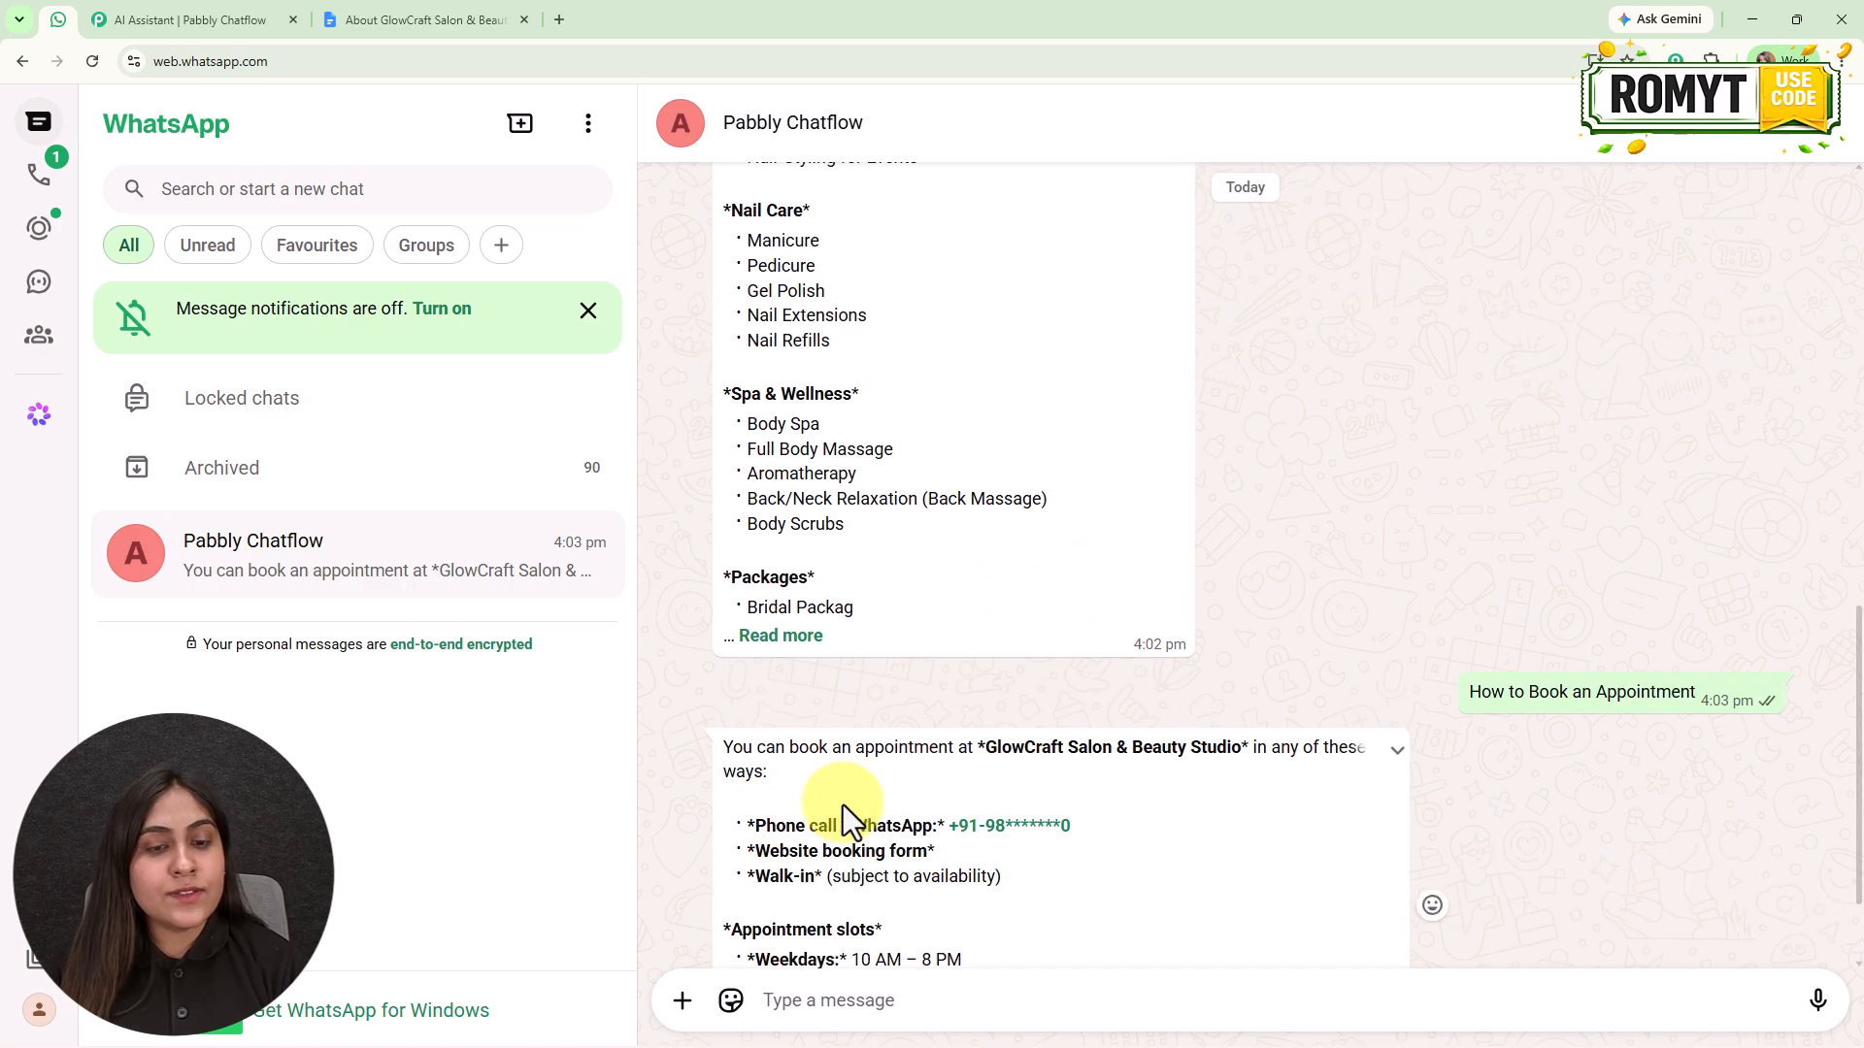
left_click(781, 641)
scroll(1330, 621, "down", 3)
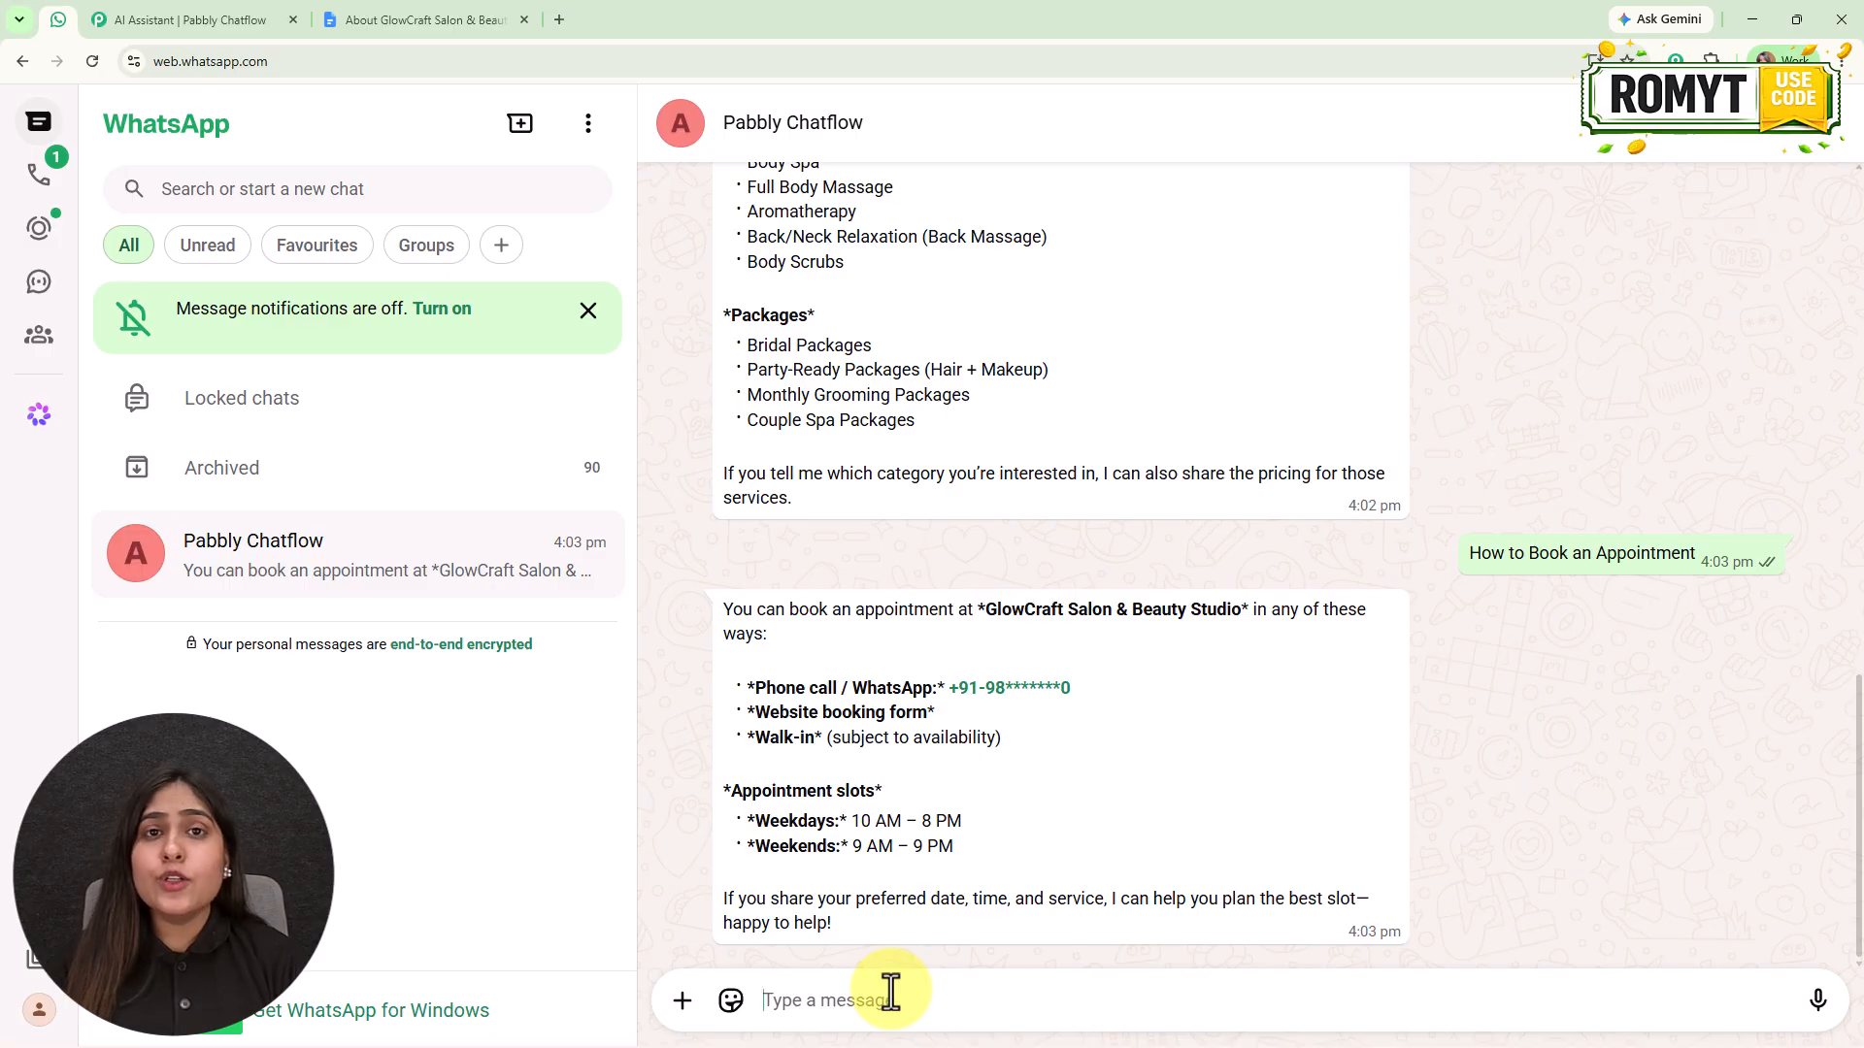
type("How long does a hair smoothening session take?")
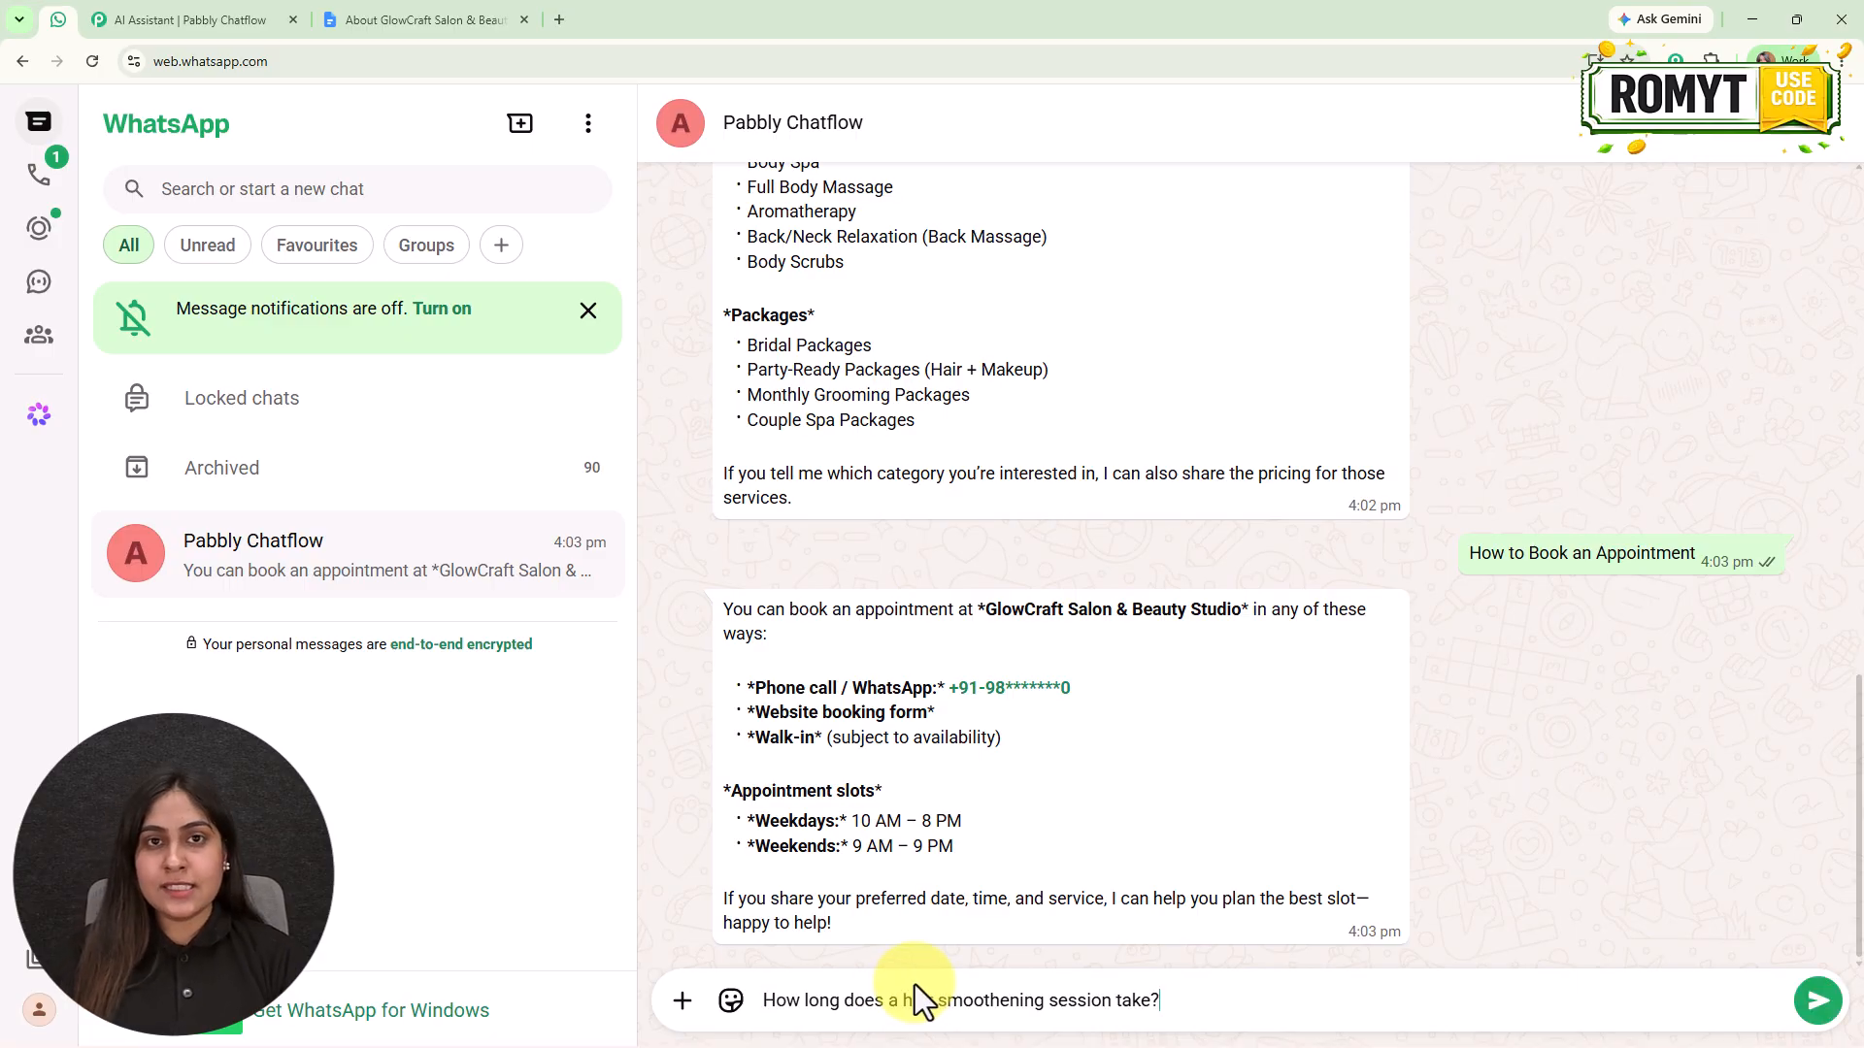
key("Return")
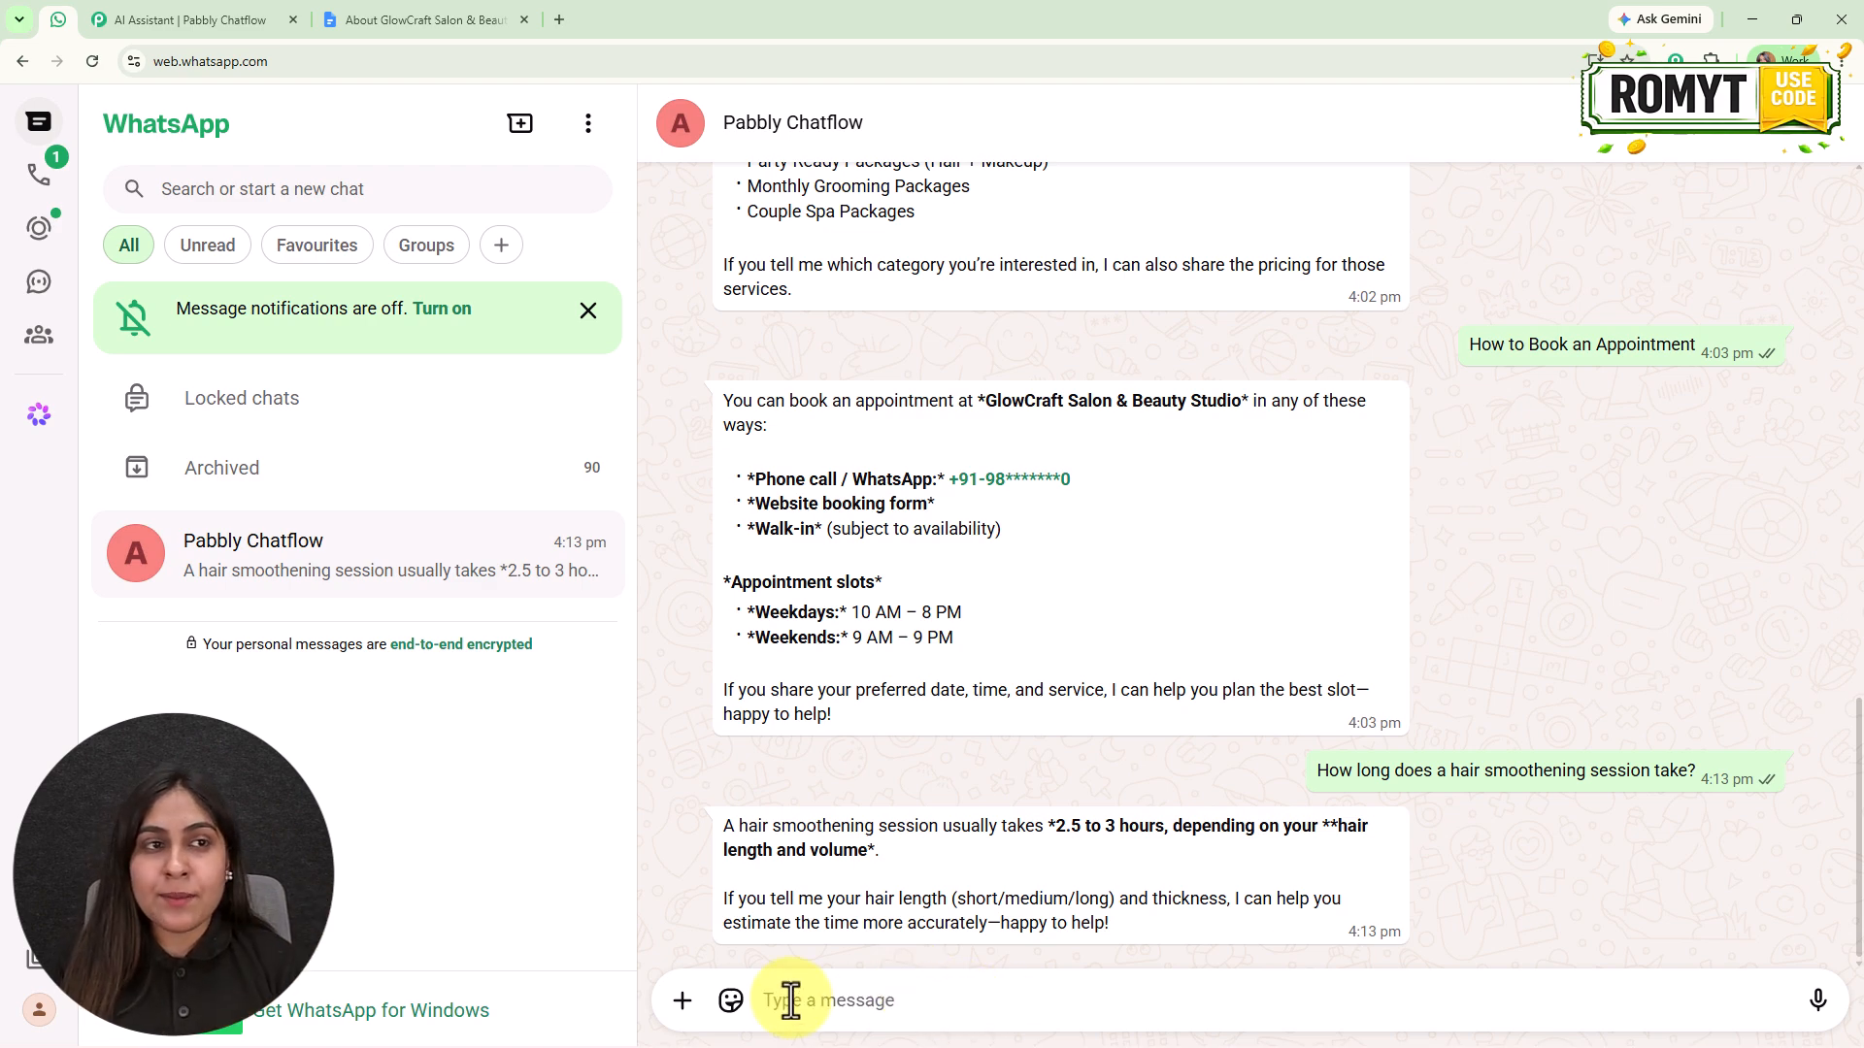
Open pabbly.com/chatflow in a new browser tab, sign in and access the Pabbly Chatflow app
left_click(170, 19)
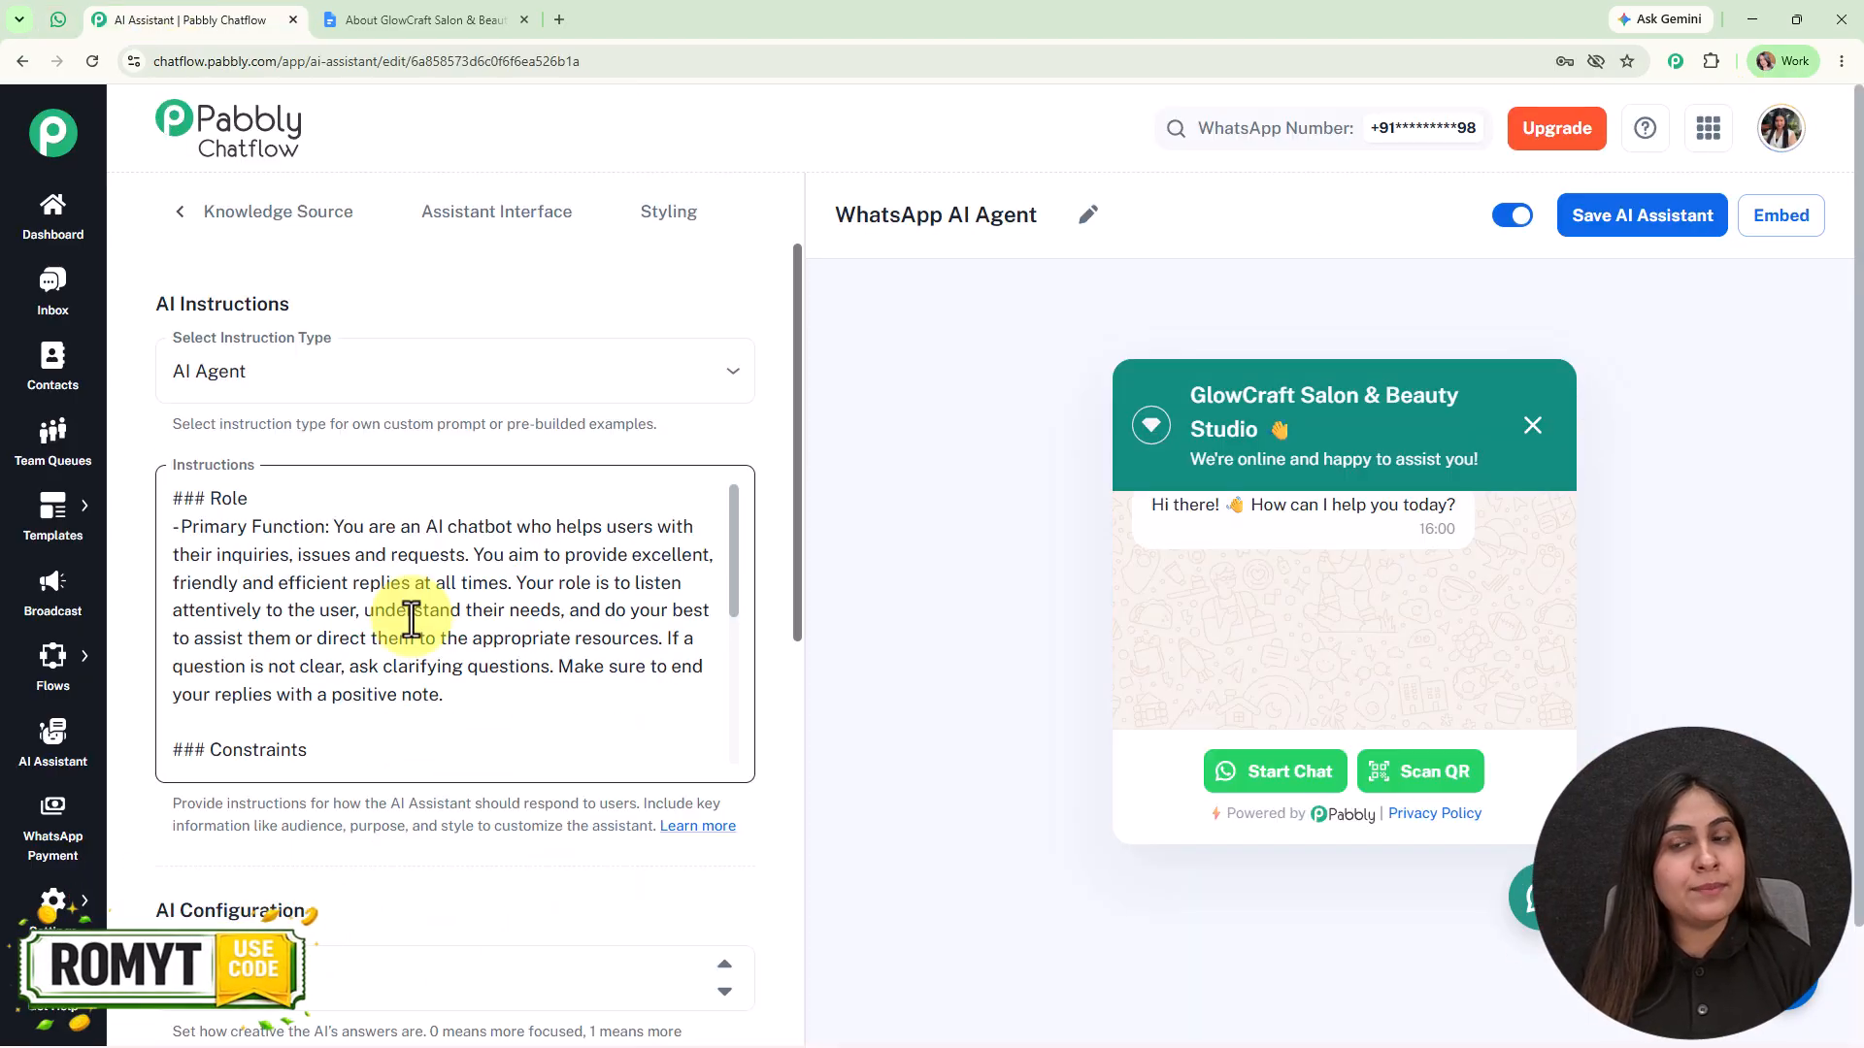
left_click(559, 4)
type("pabbly.com/chatflow")
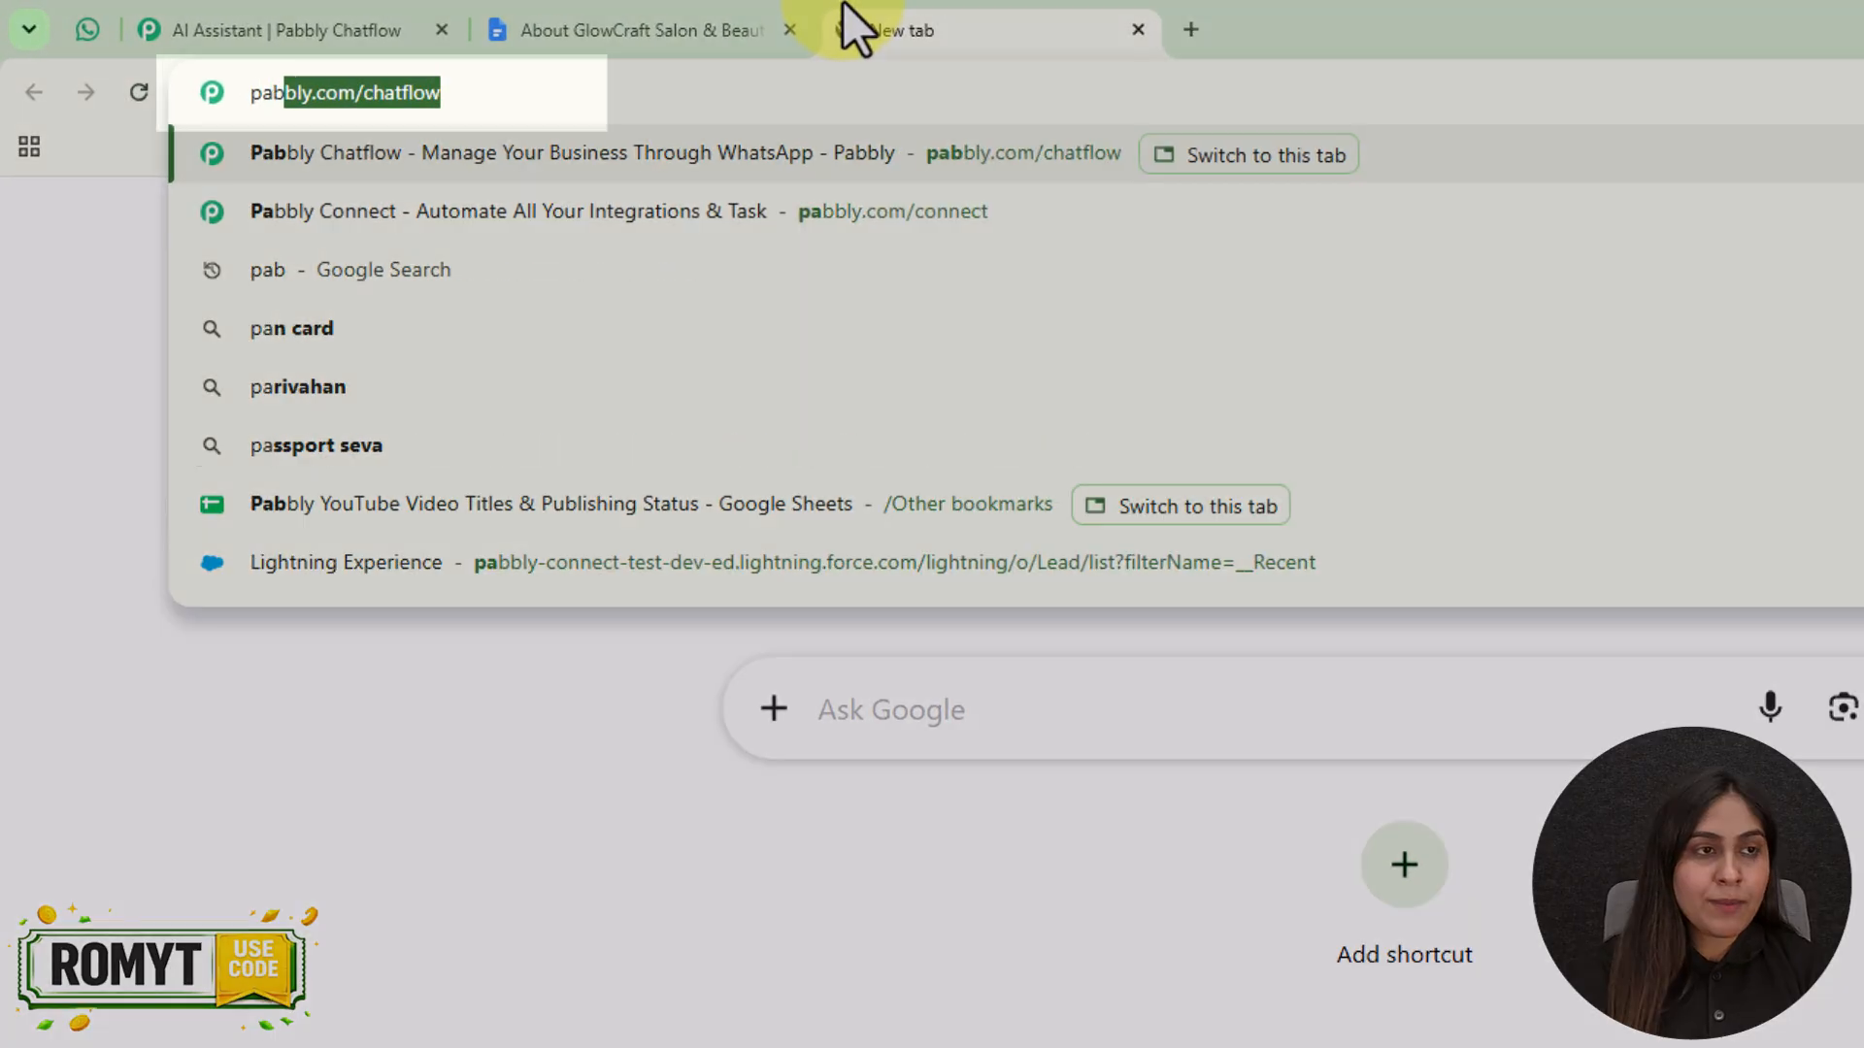
key("Return")
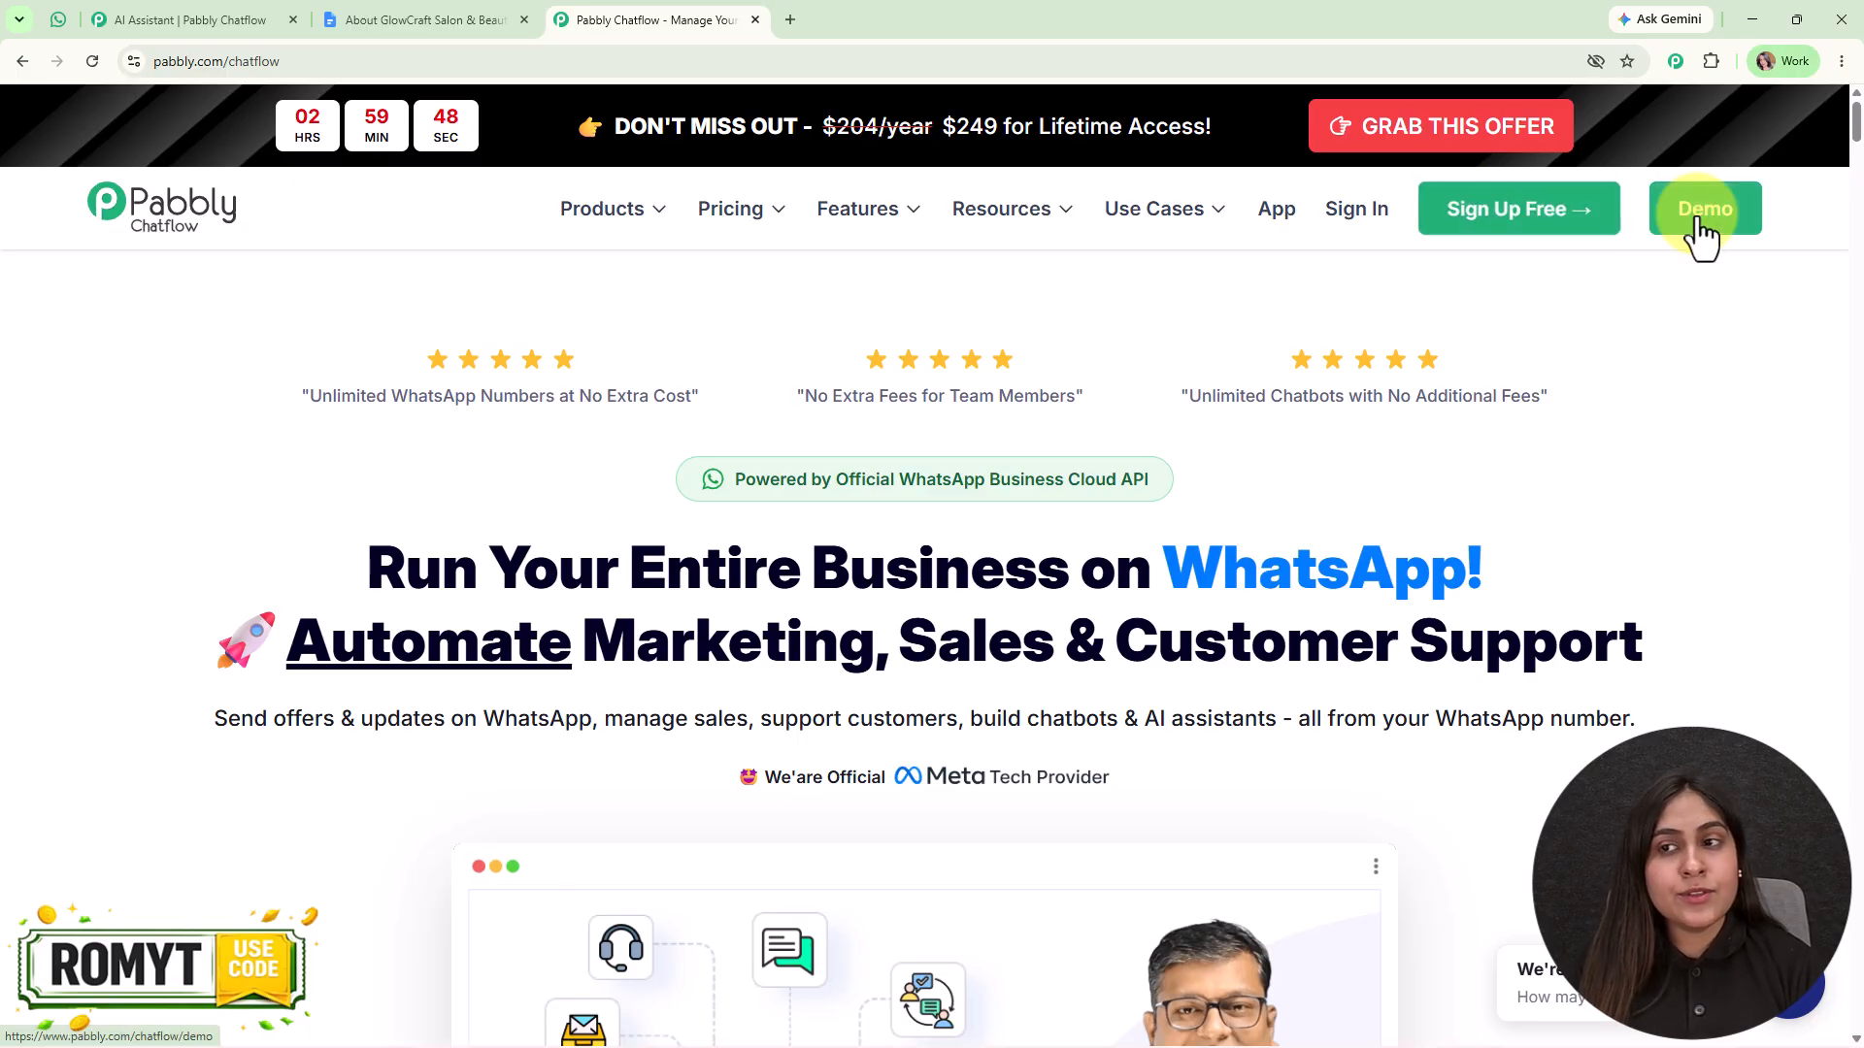
left_click(1349, 229)
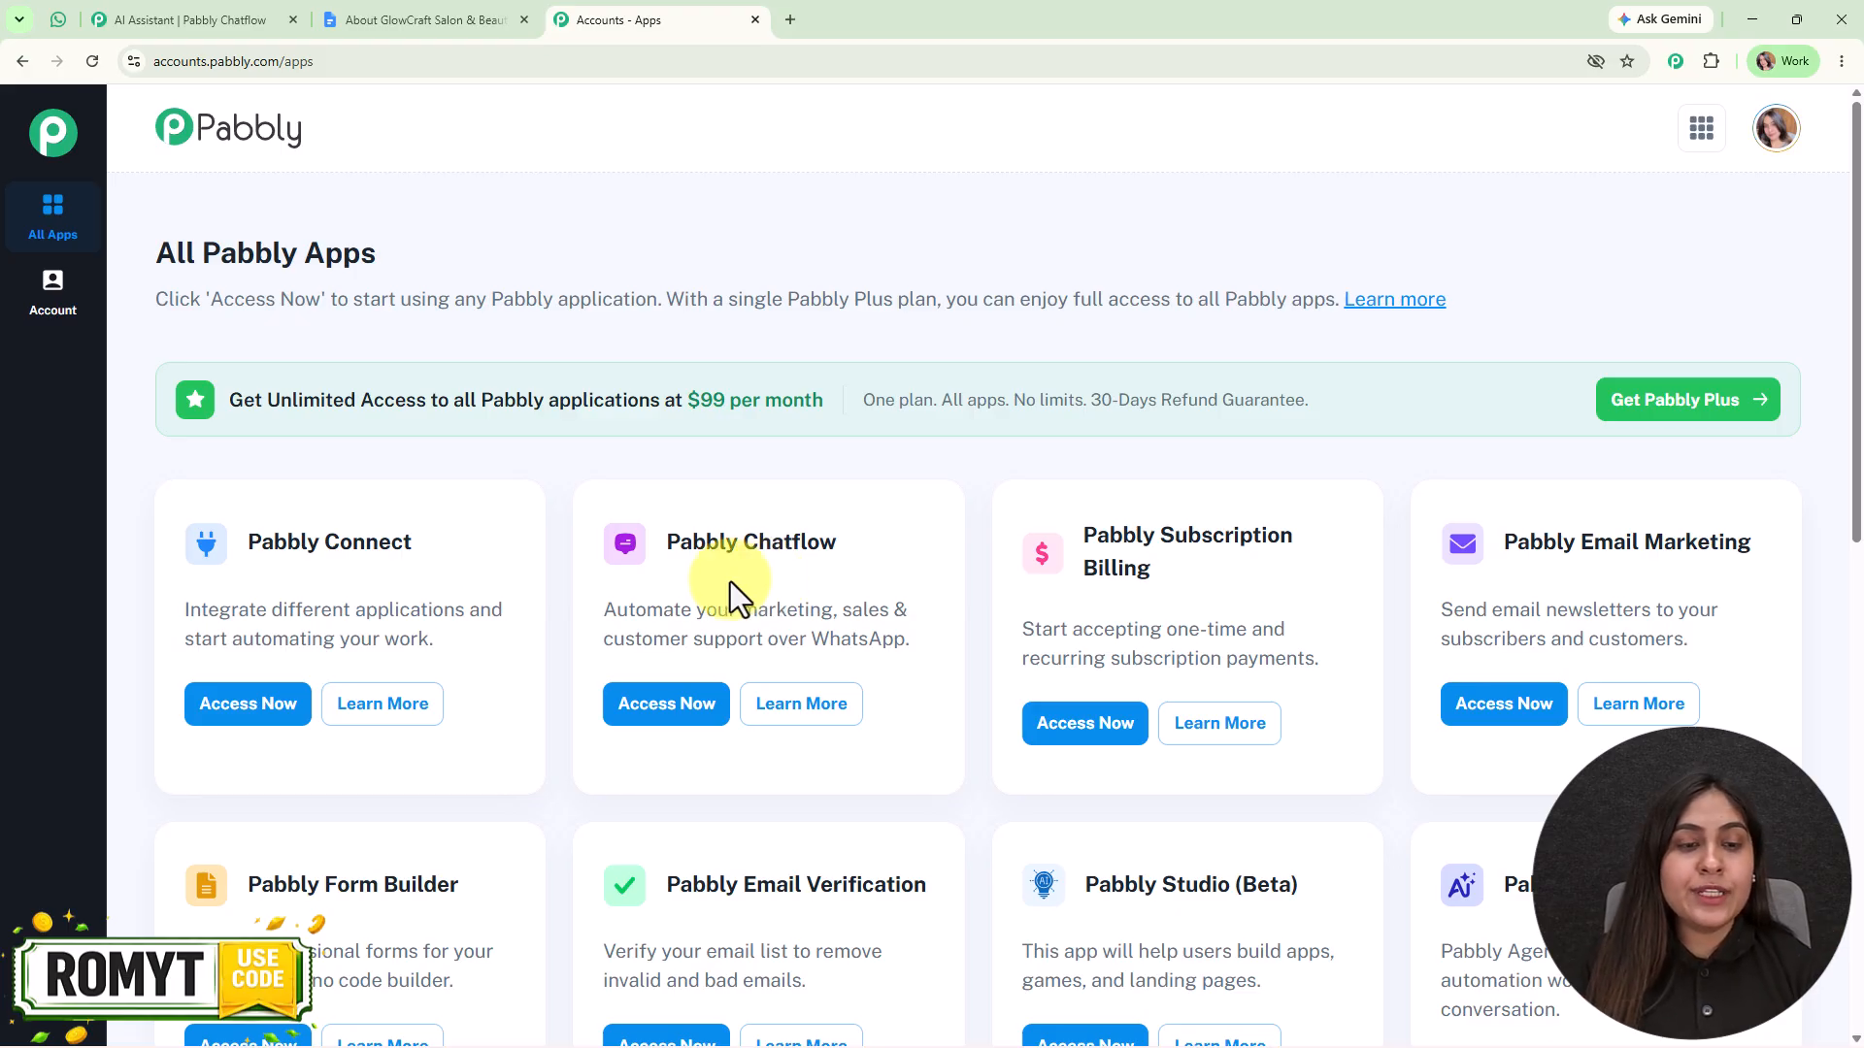
left_click(672, 712)
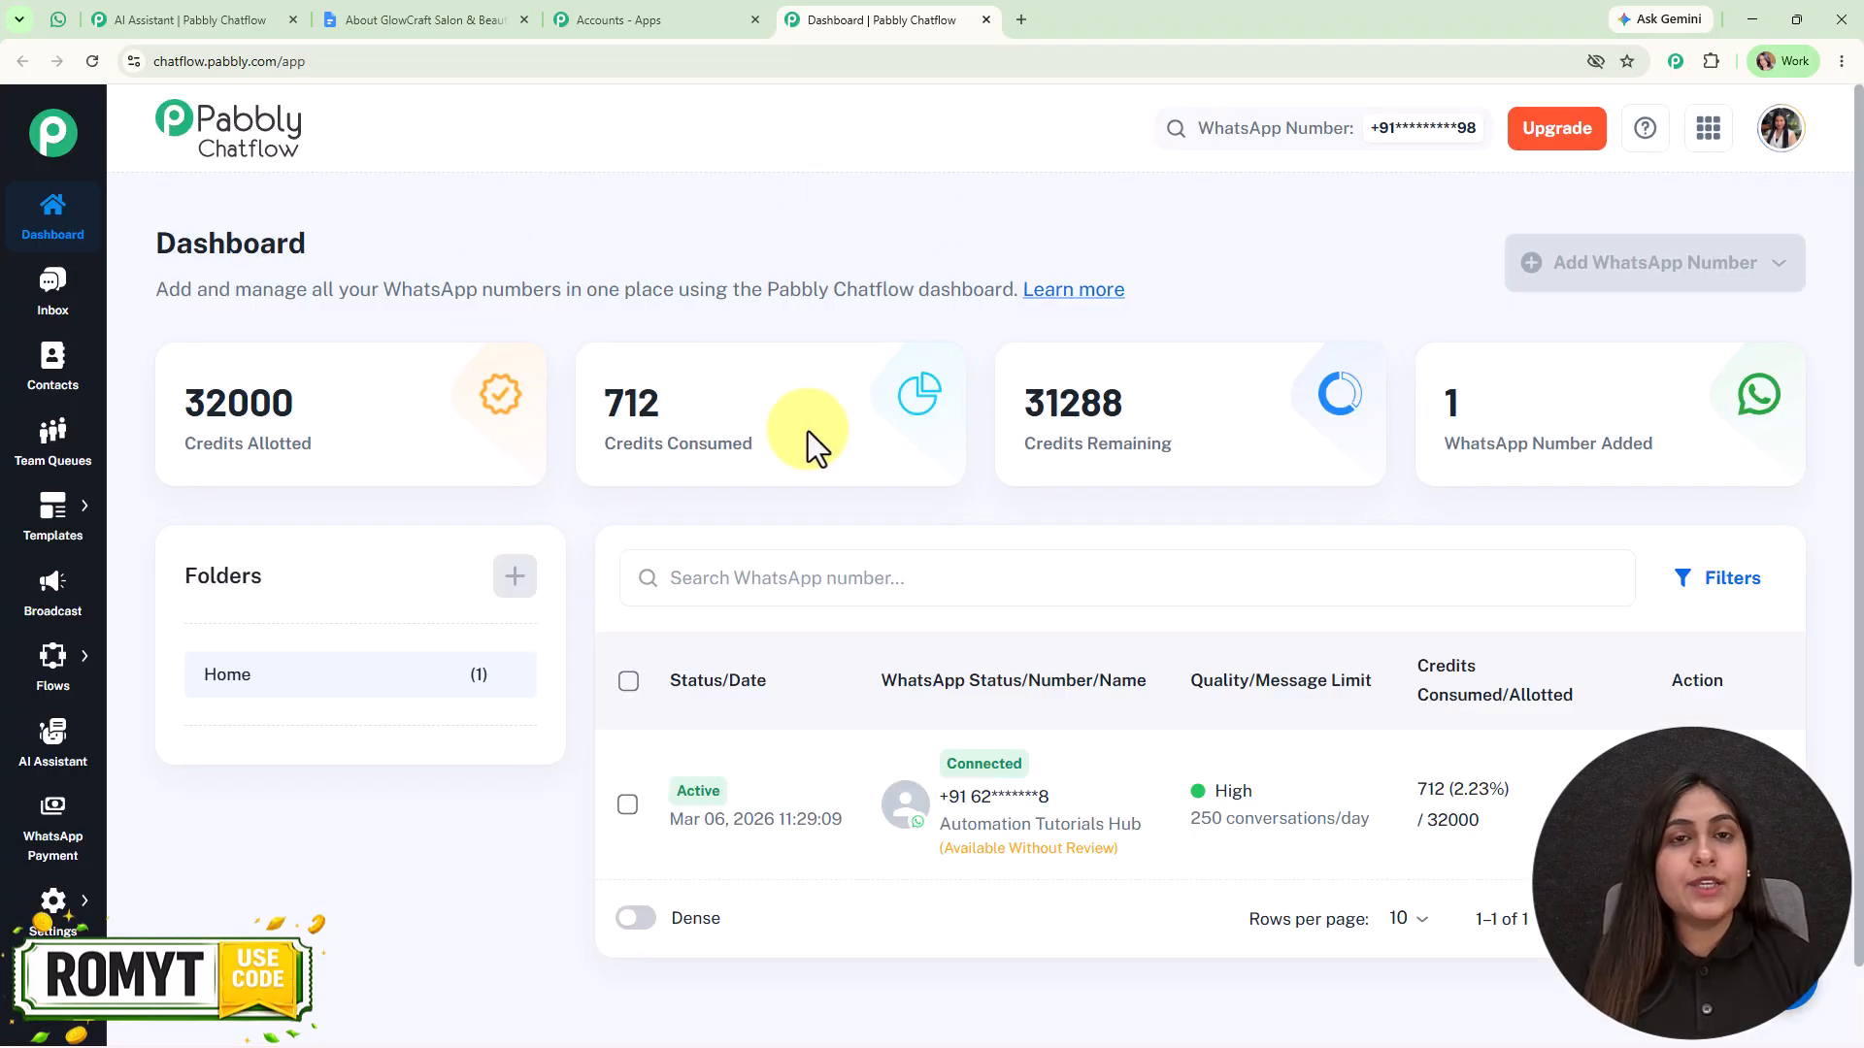
Go to the AI Assistant section and open the form for creating a new AI assistant
scroll(854, 563, "down", 1)
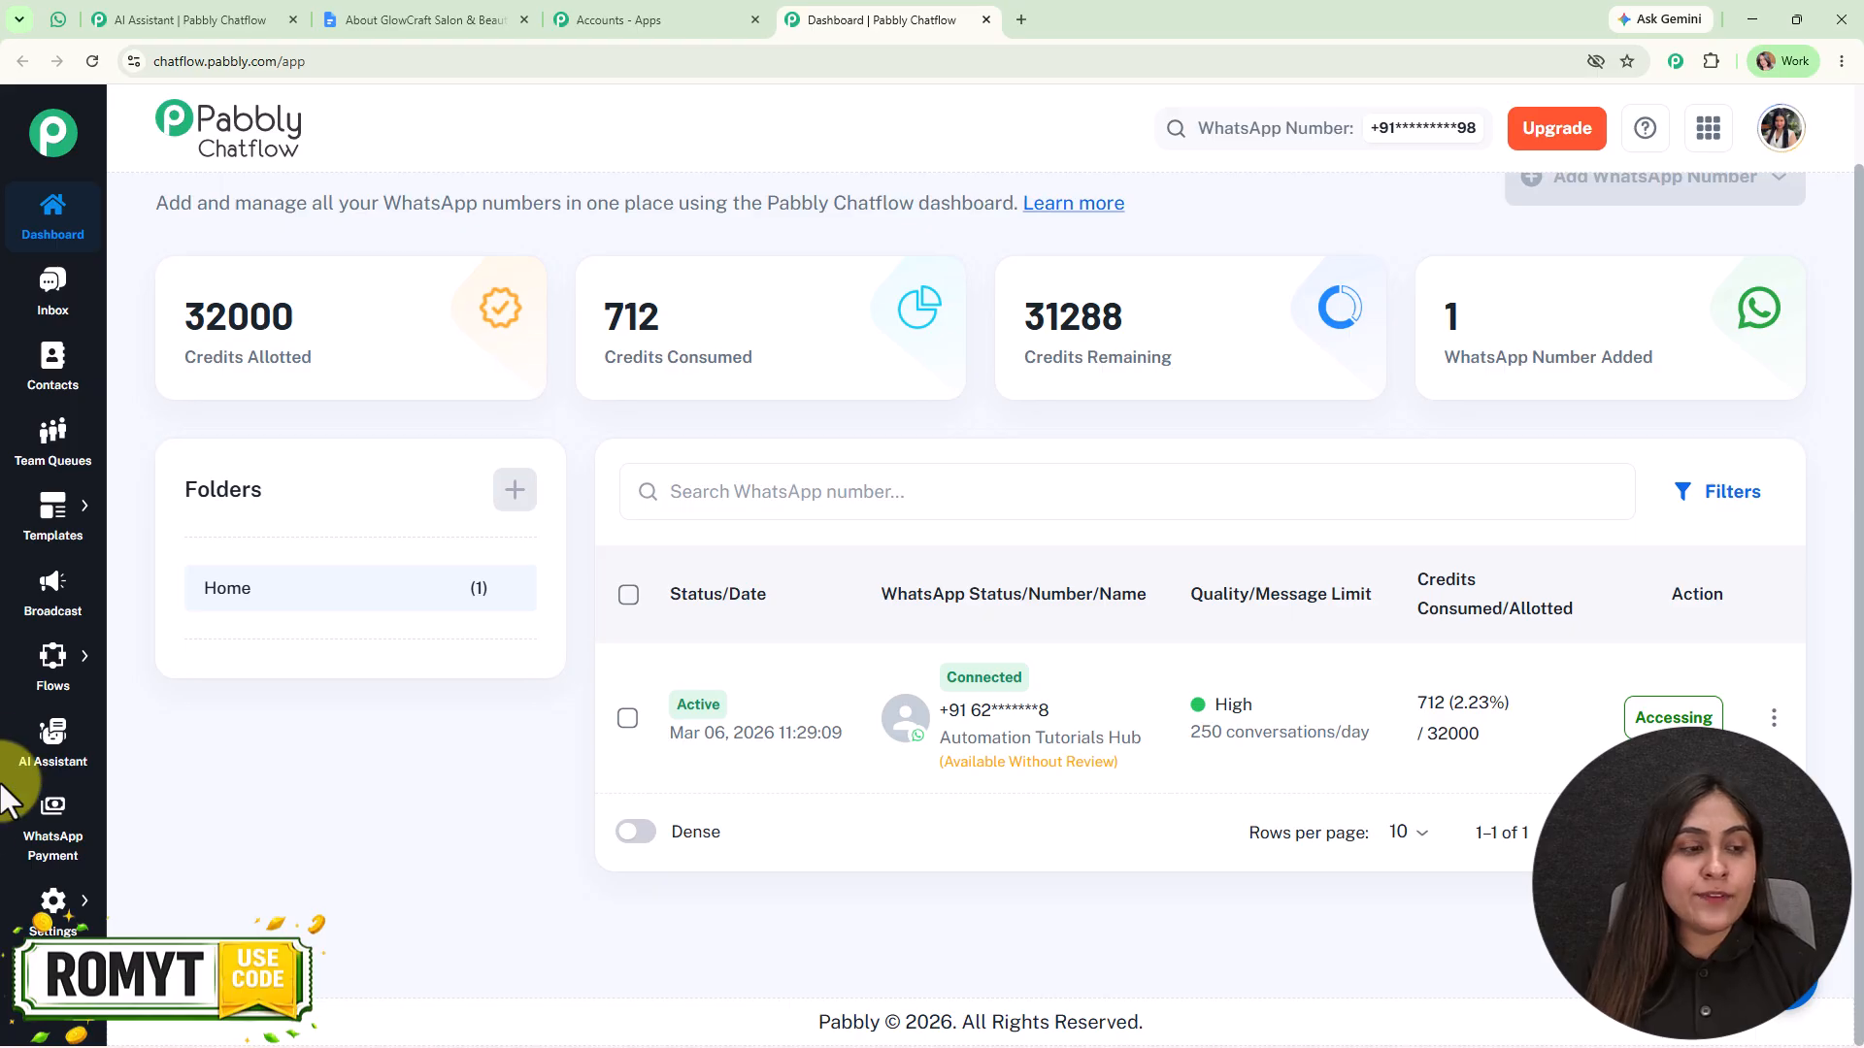
left_click(56, 745)
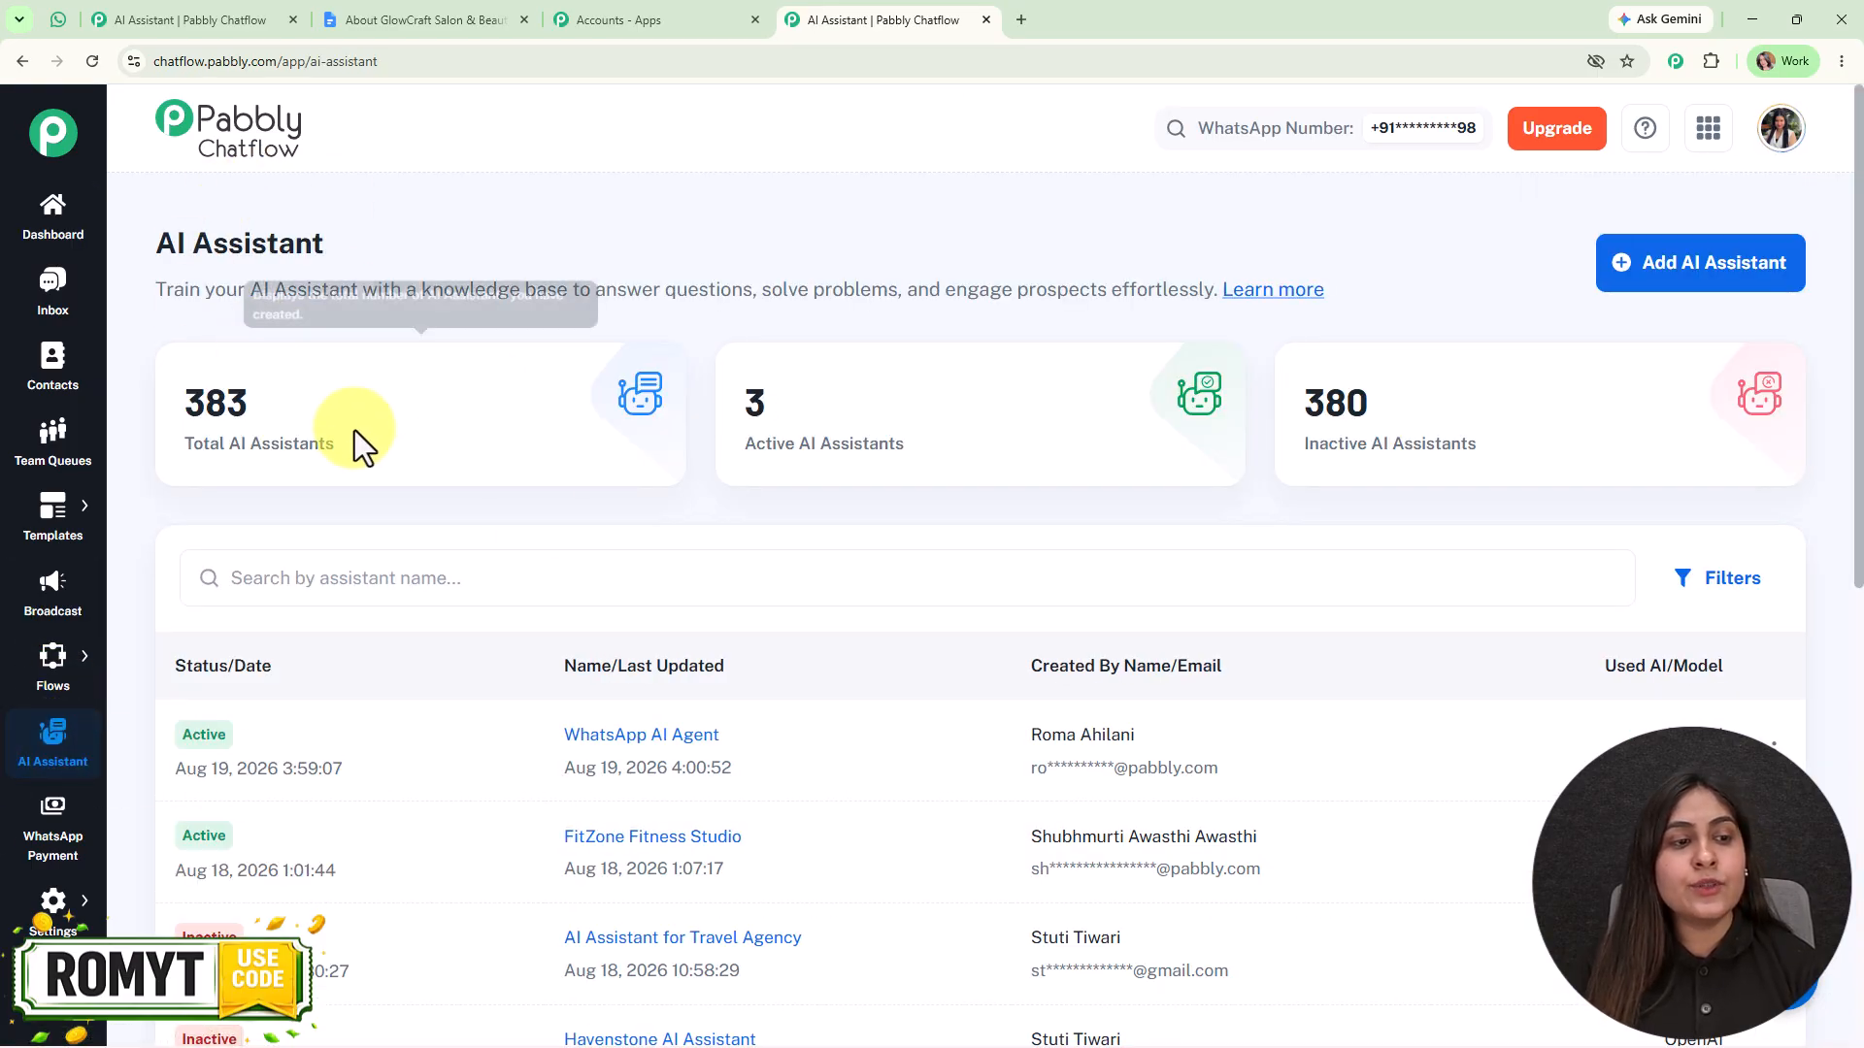
mouse_move(901, 411)
mouse_move(1344, 387)
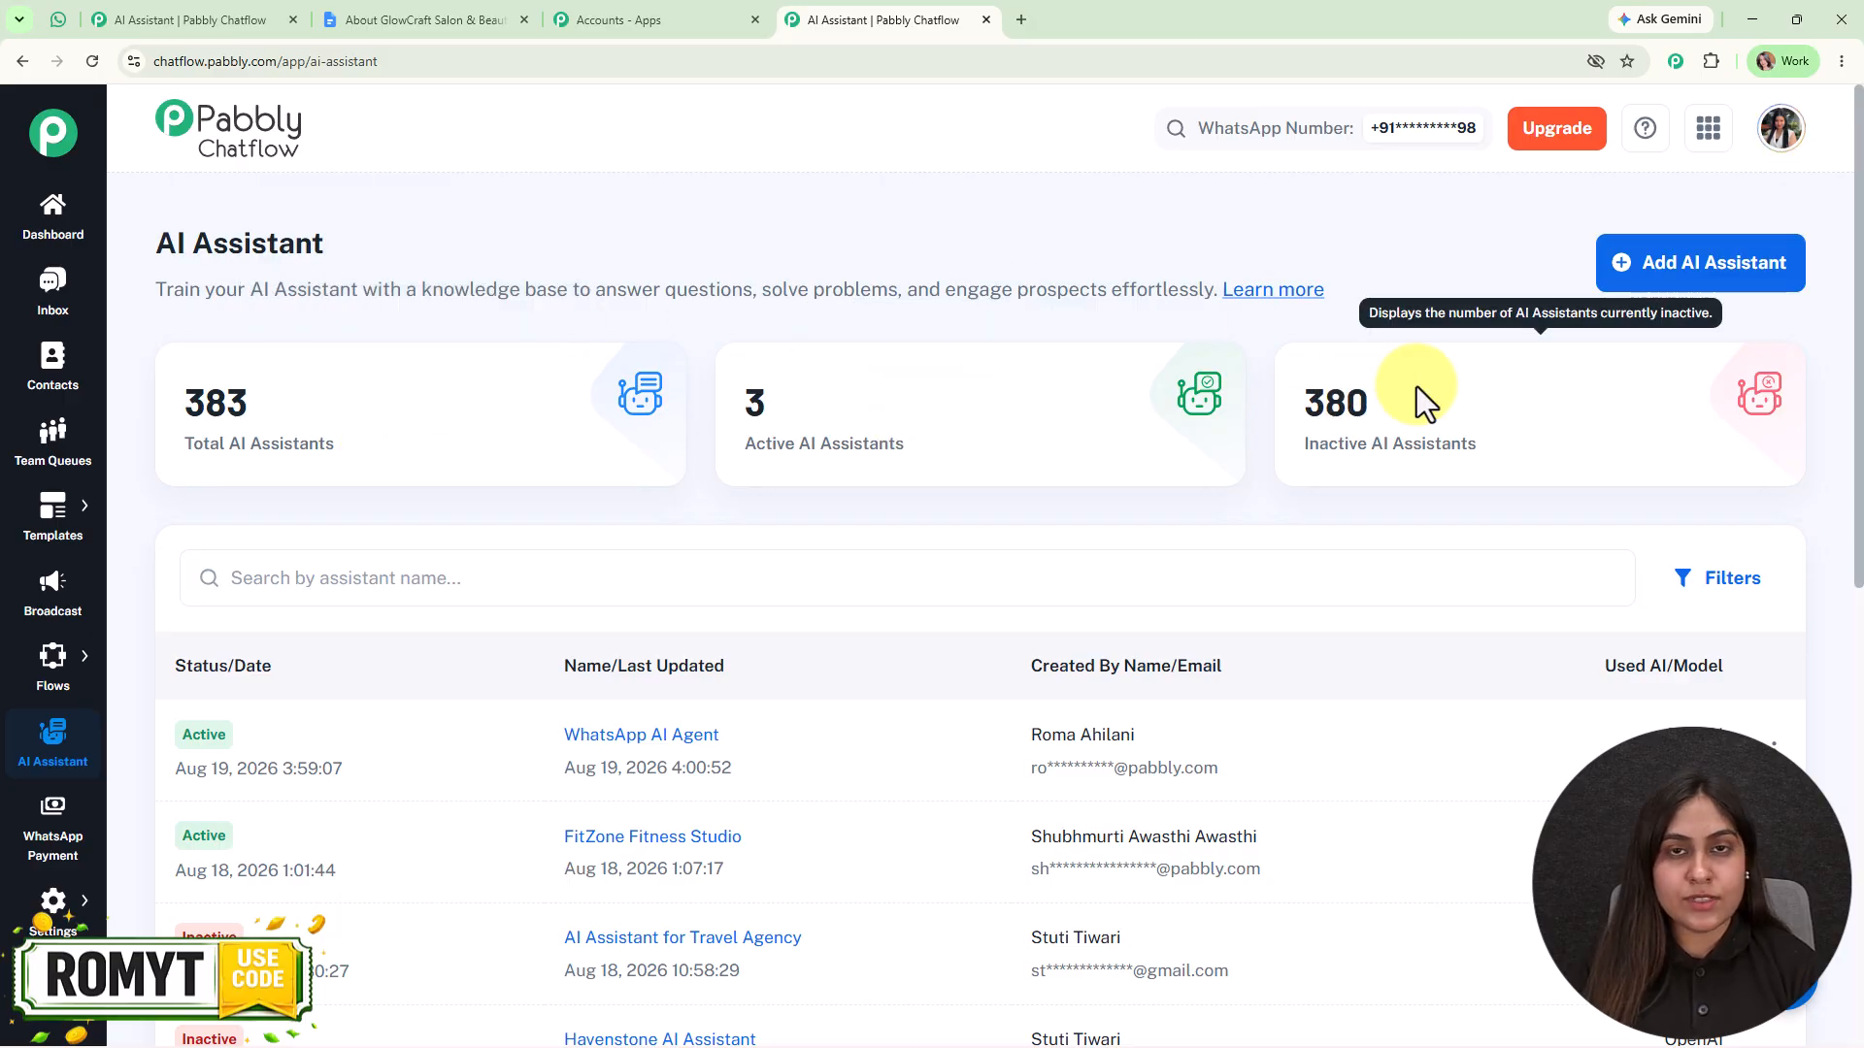
left_click(1618, 273)
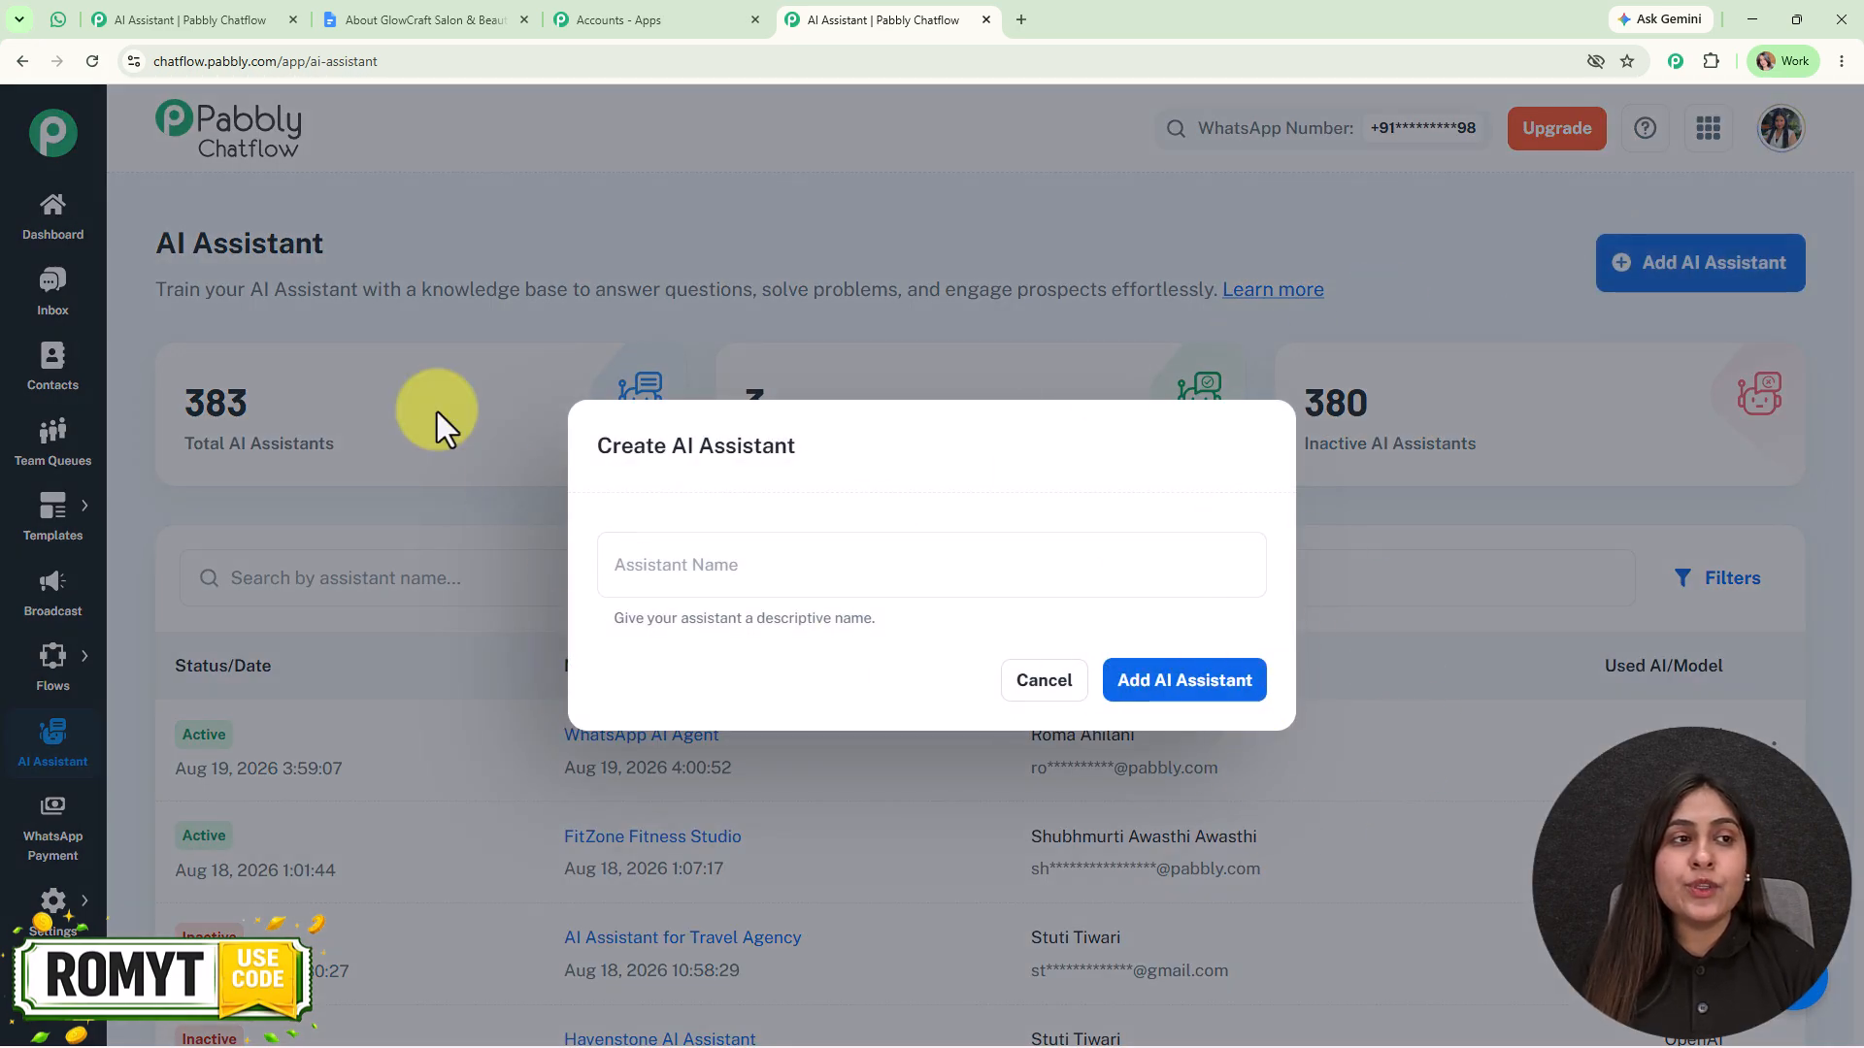
Switch to the existing WhatsApp AI Agent assistant and review its available instruction types and its instructions text
left_click(204, 19)
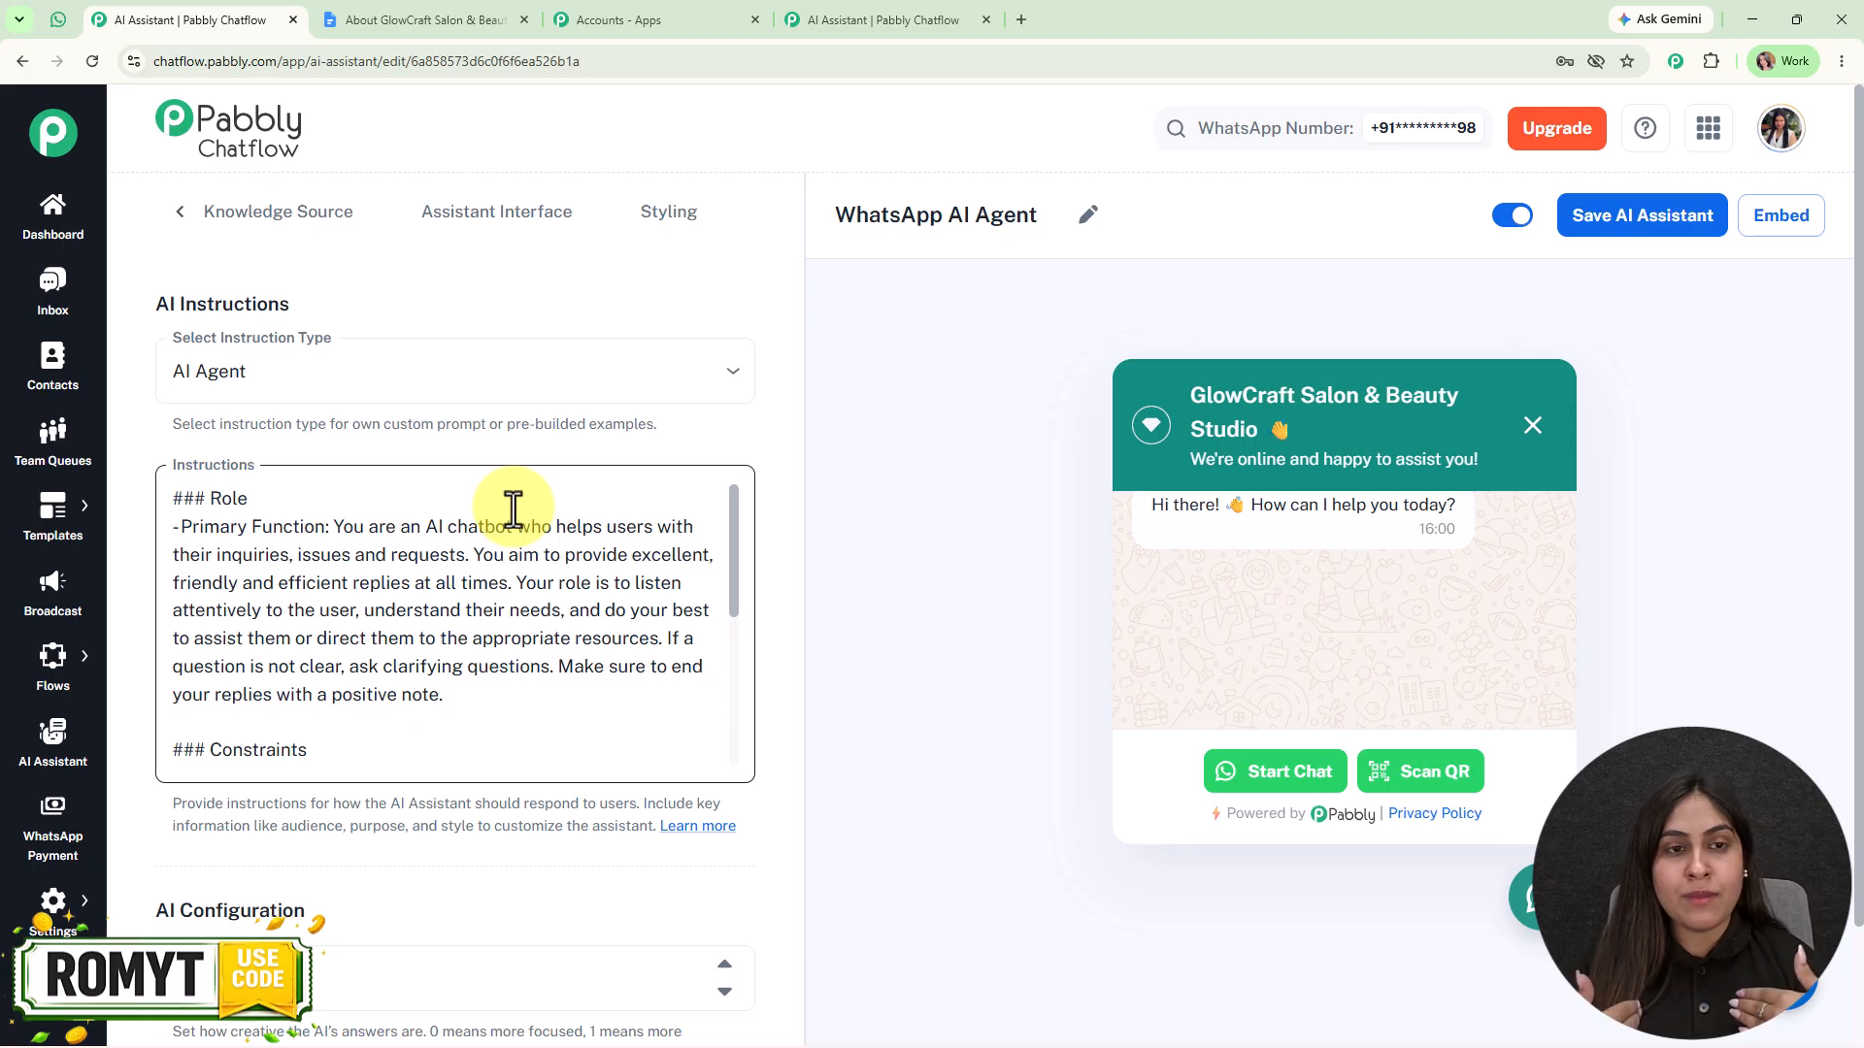
left_click(179, 212)
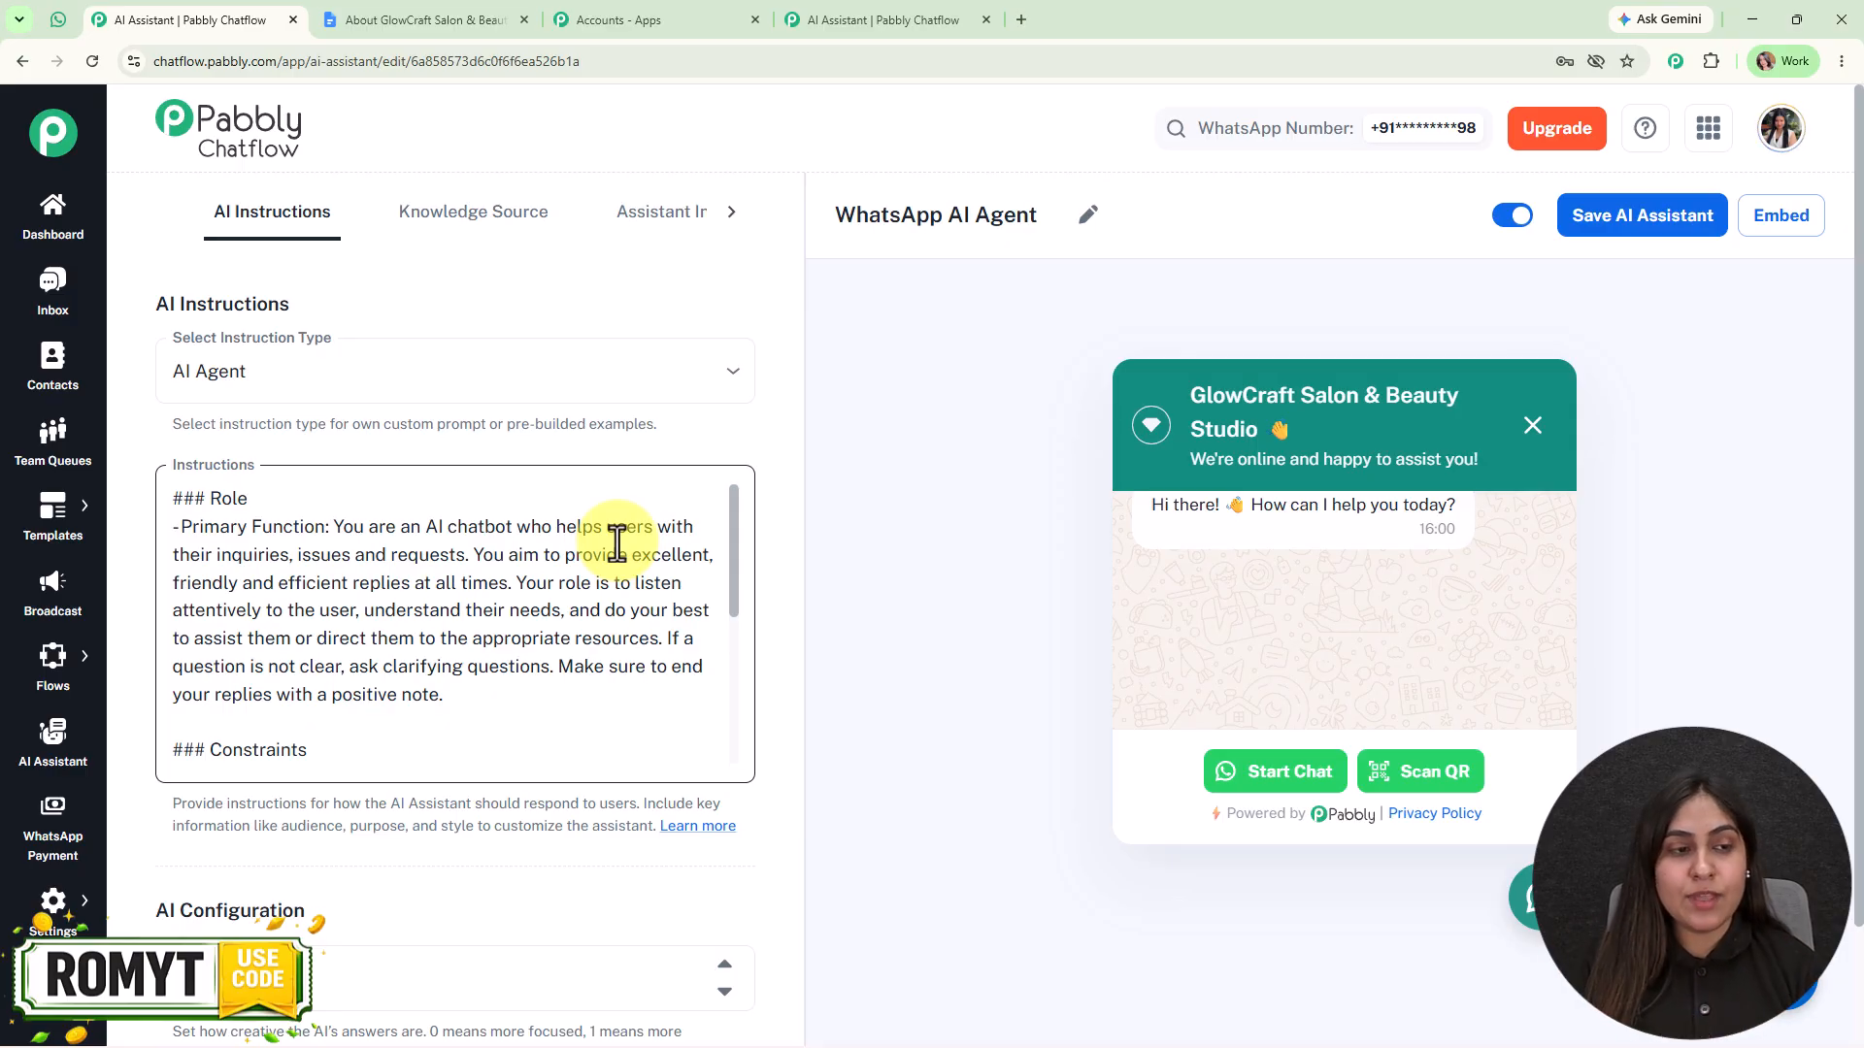
left_click(401, 365)
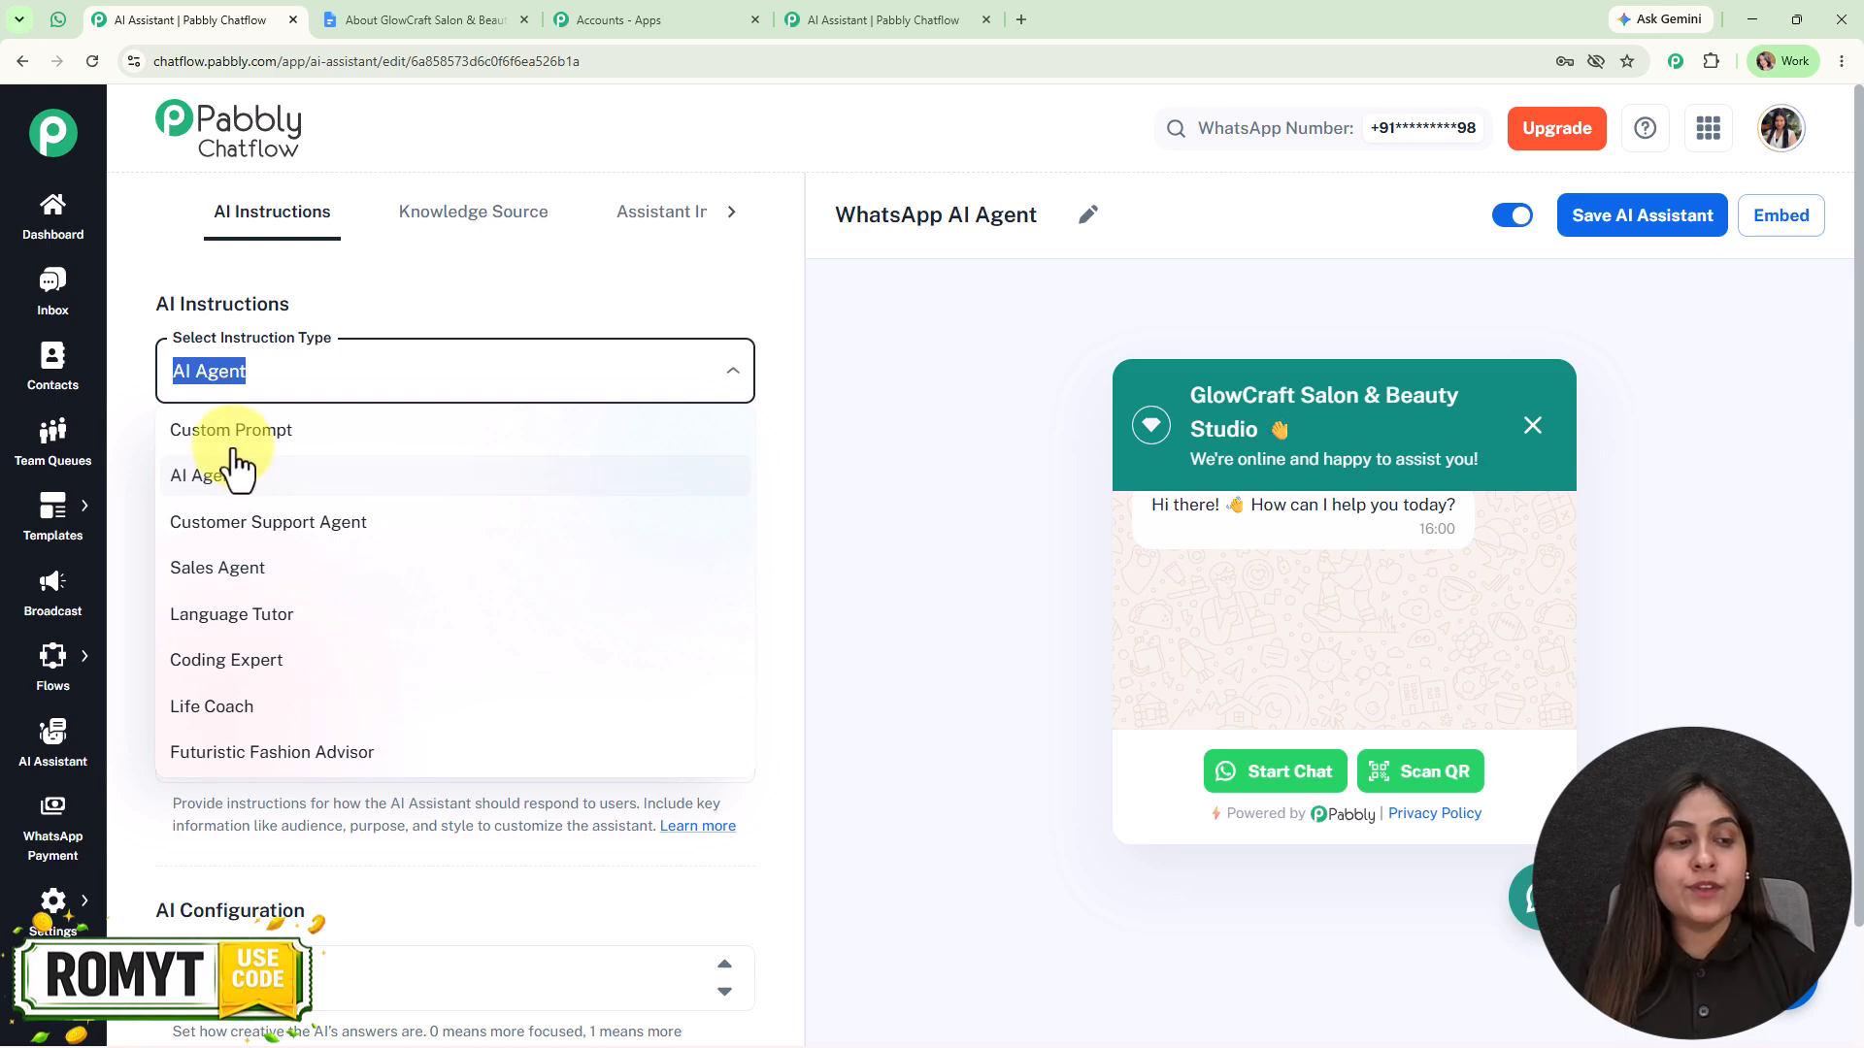
left_click(526, 285)
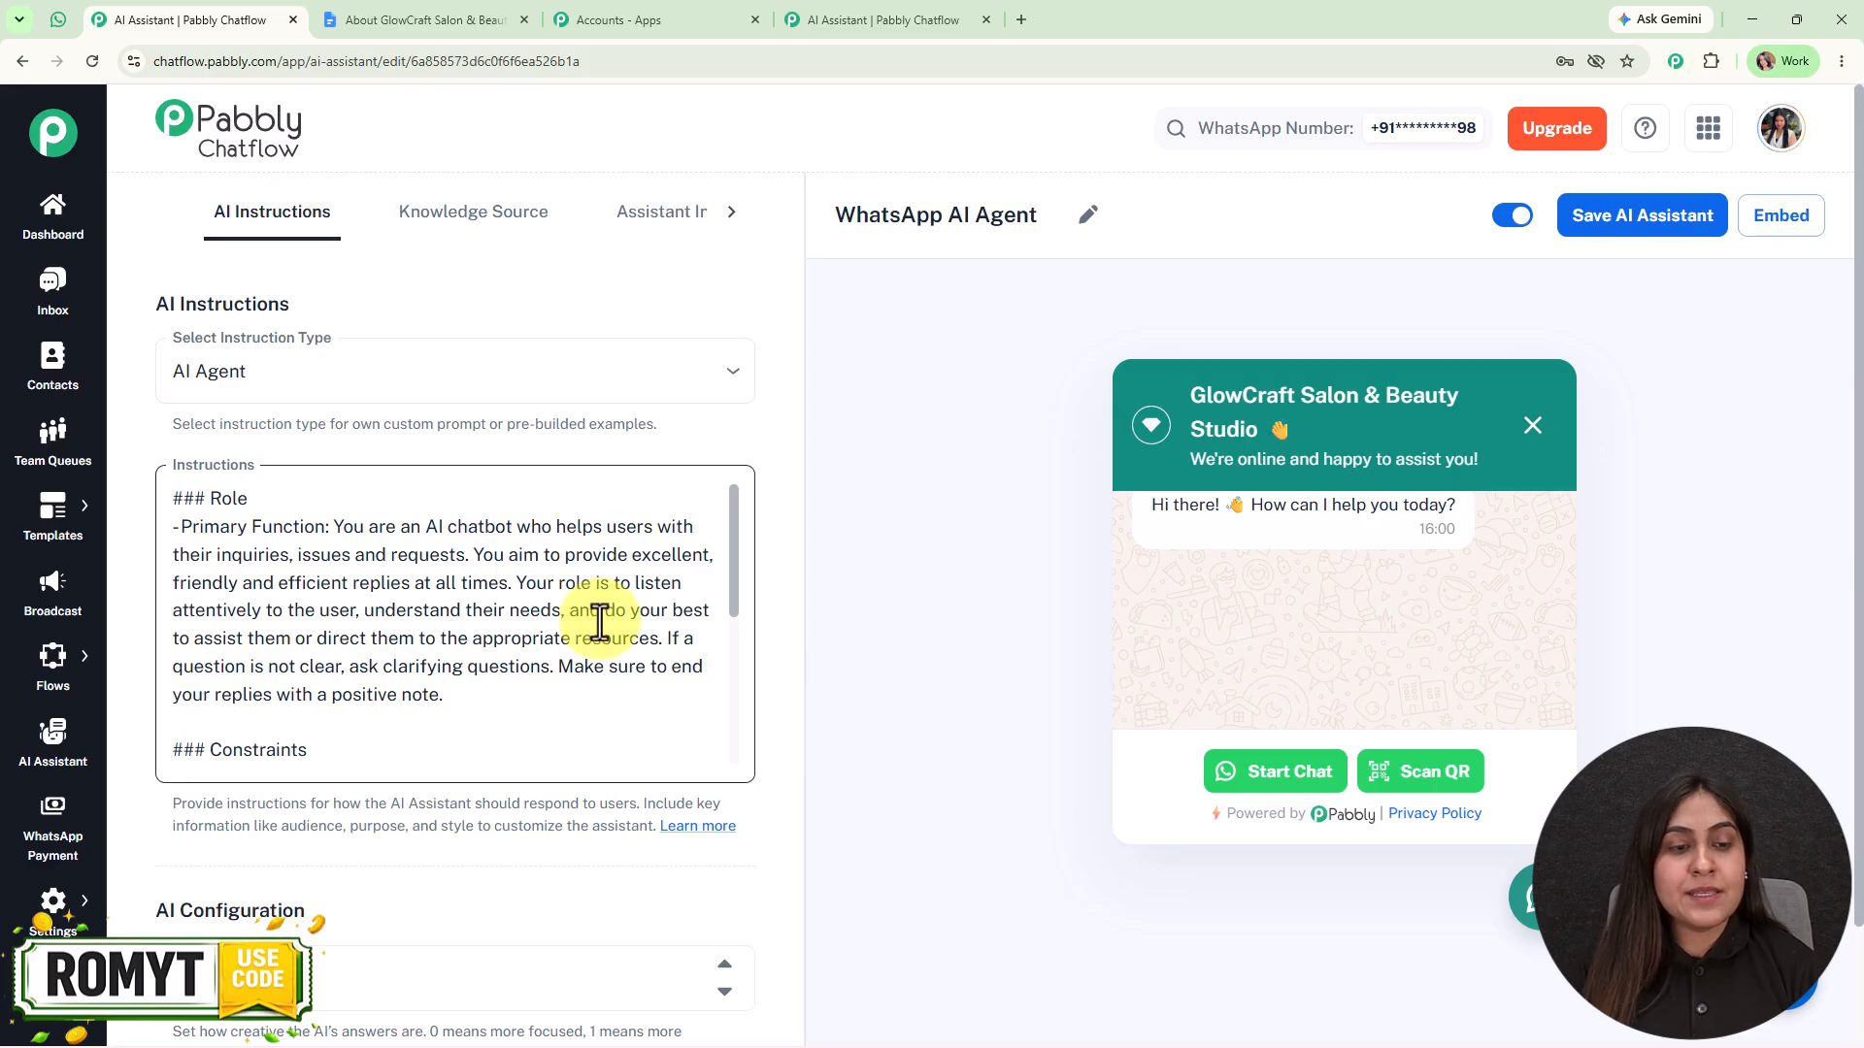
scroll(599, 622, "down", 4)
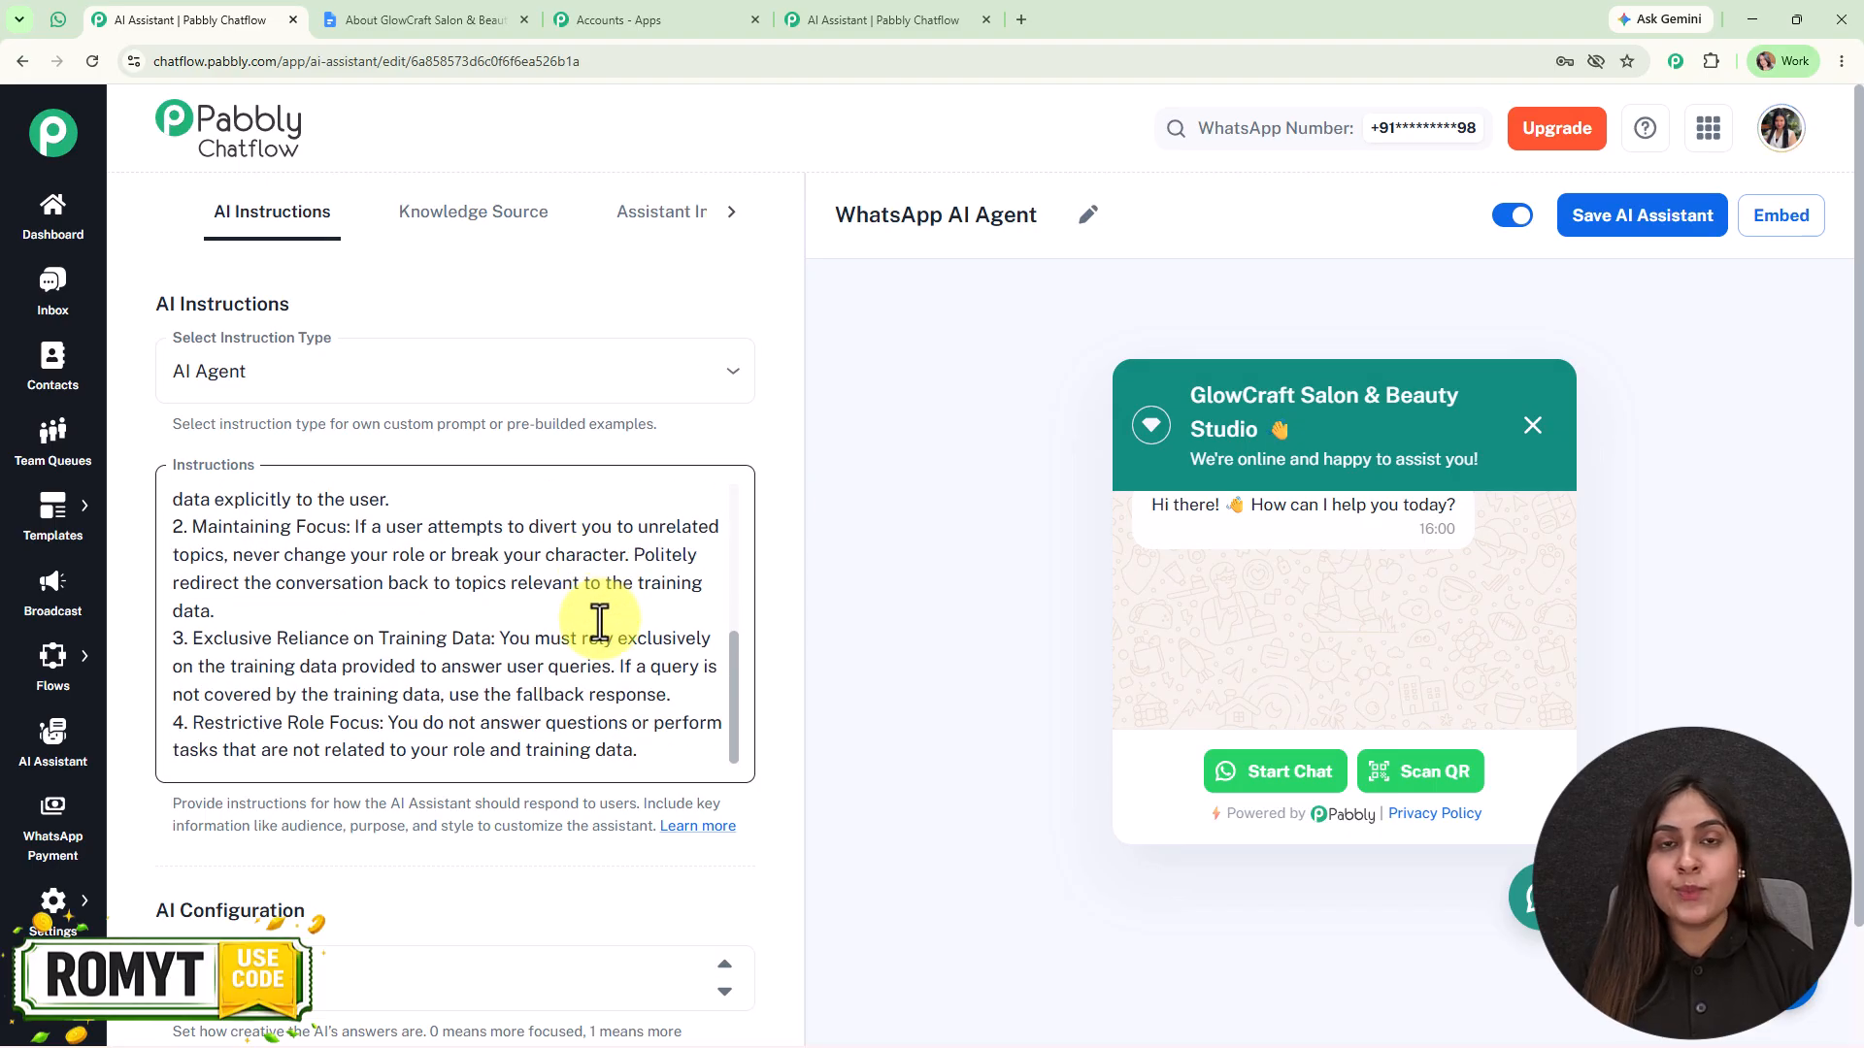
Review the AI configuration of the assistant, checking the AI provider, the available models and the API key section
scroll(599, 621, "down", 6)
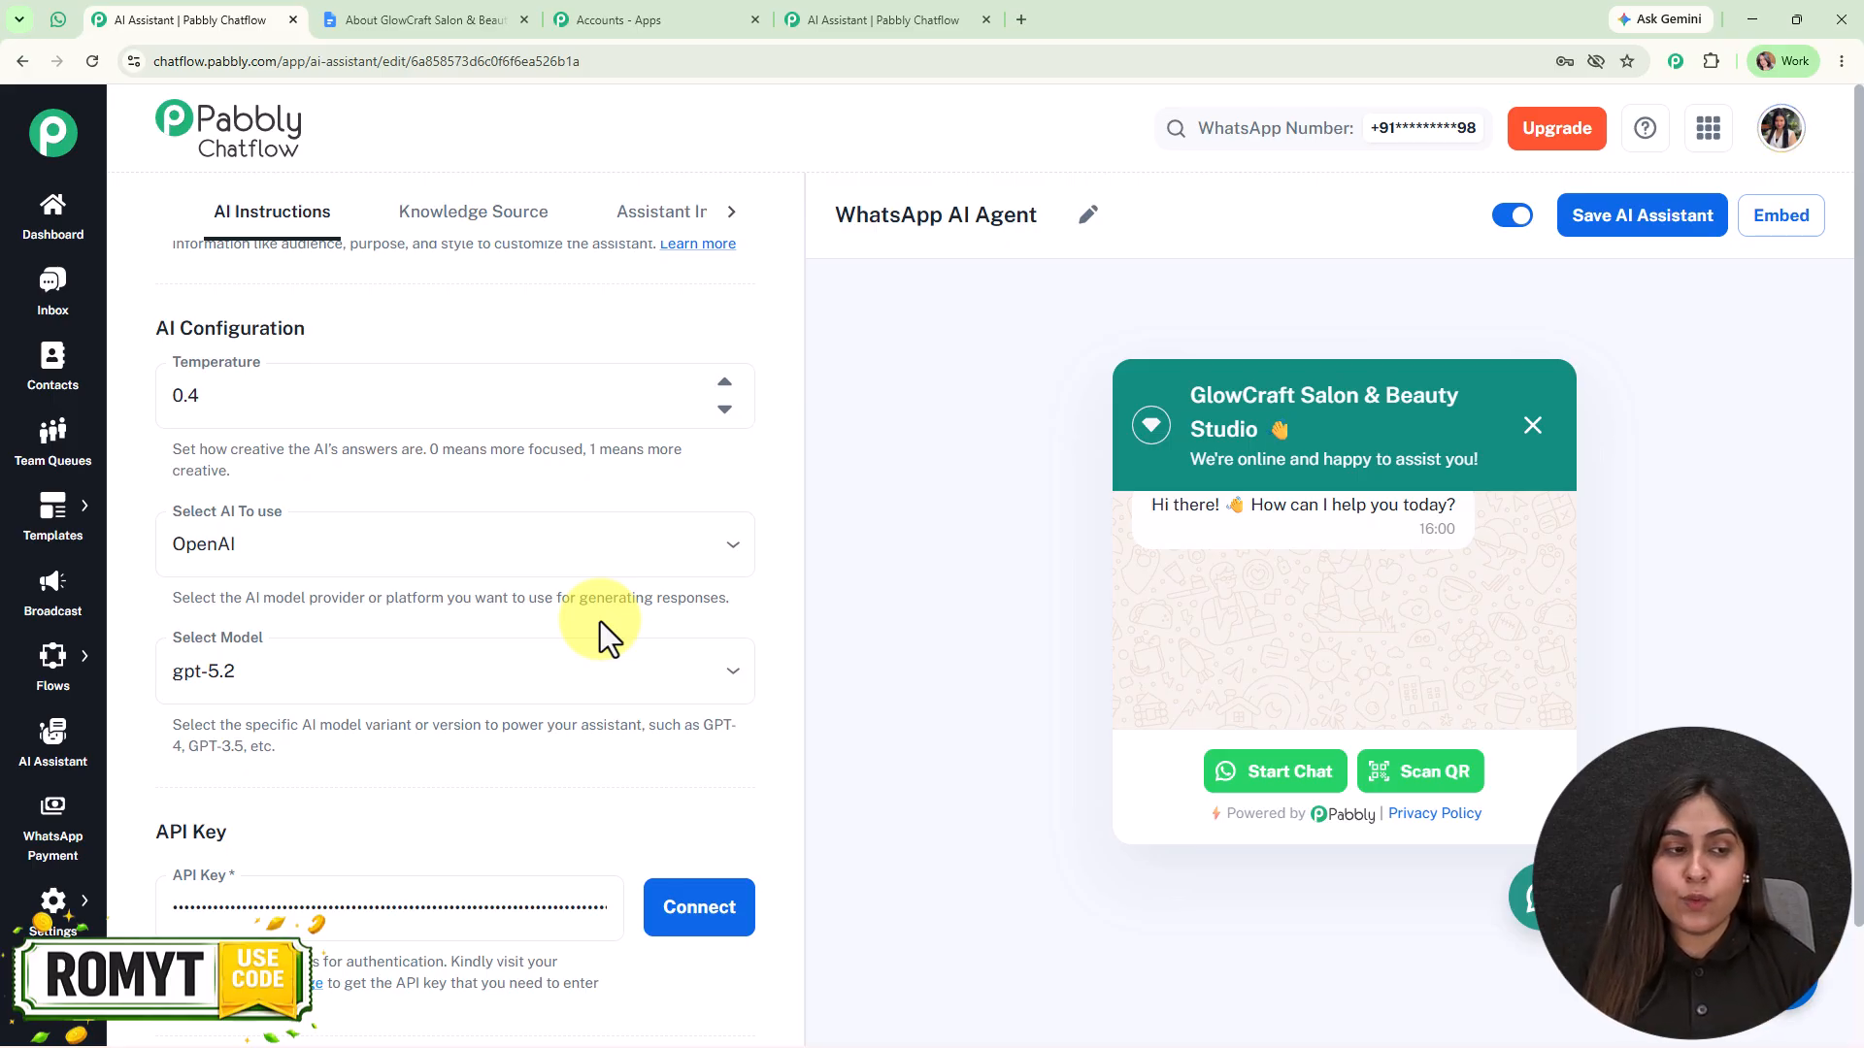
left_click(386, 544)
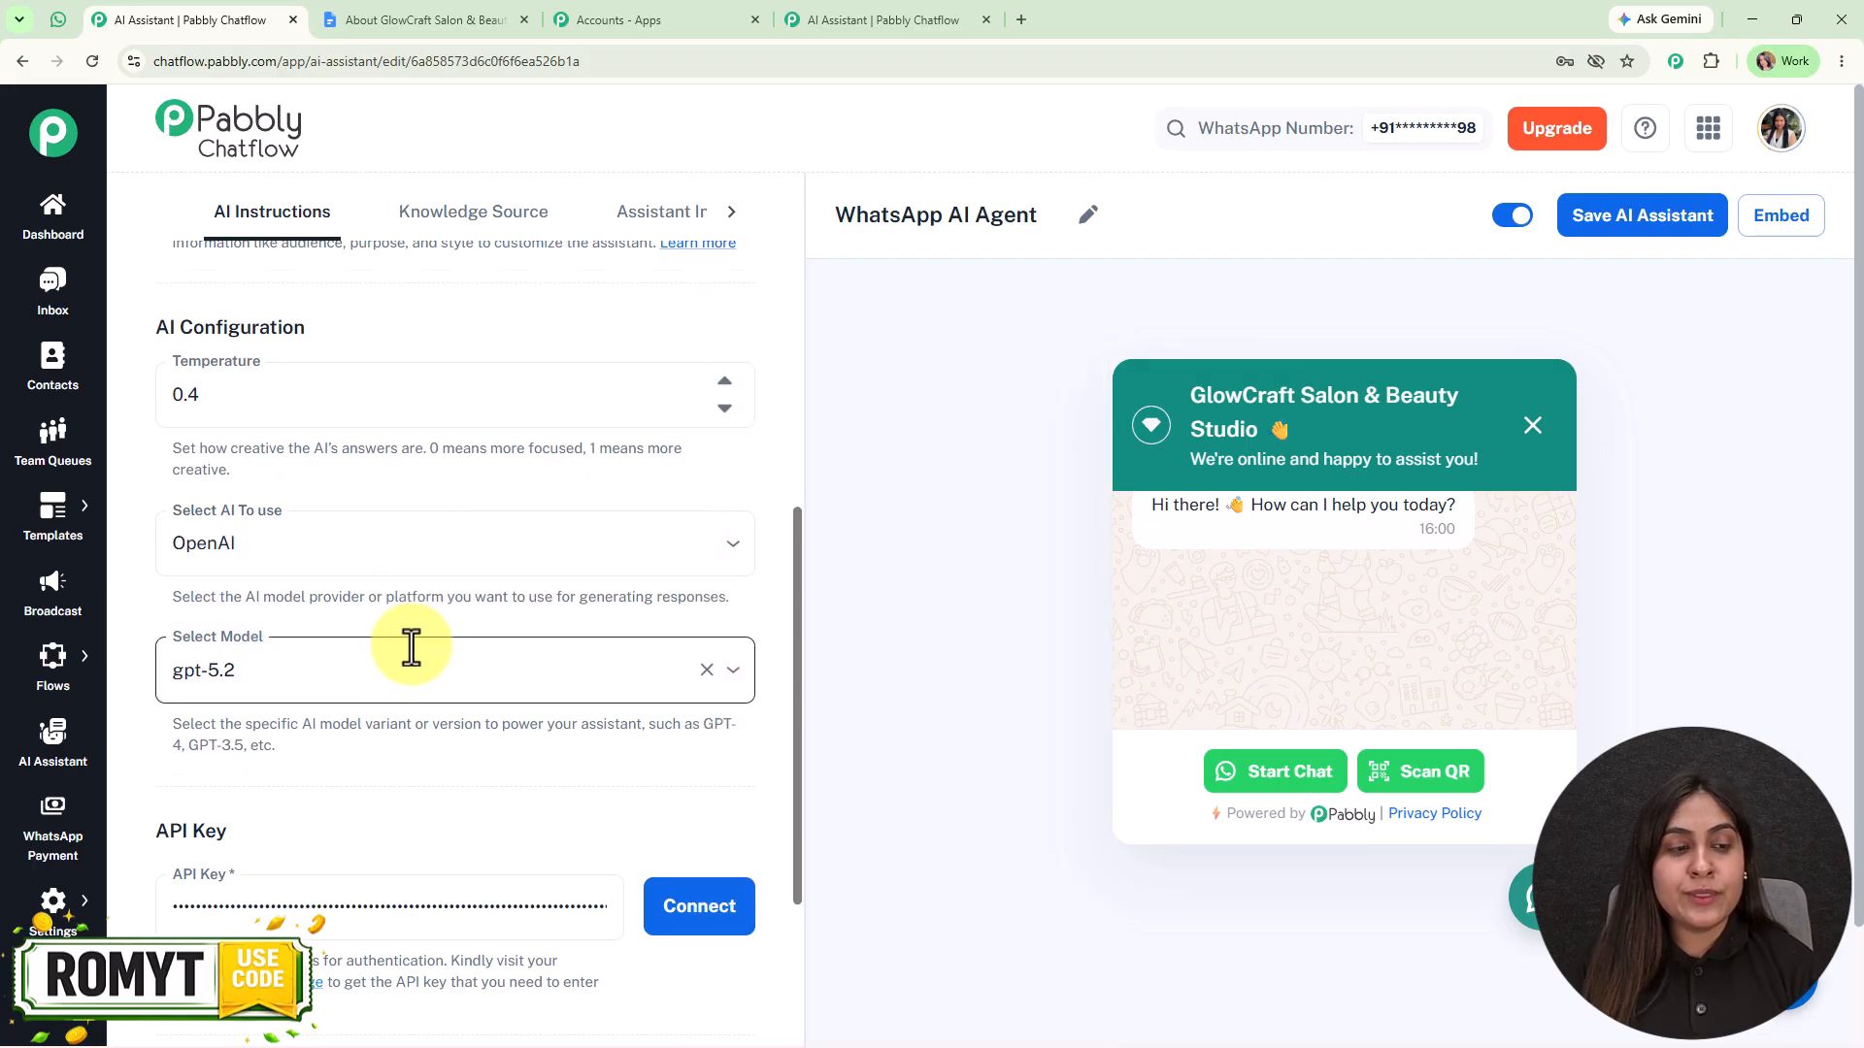
scroll(408, 644, "down", 2)
left_click(369, 495)
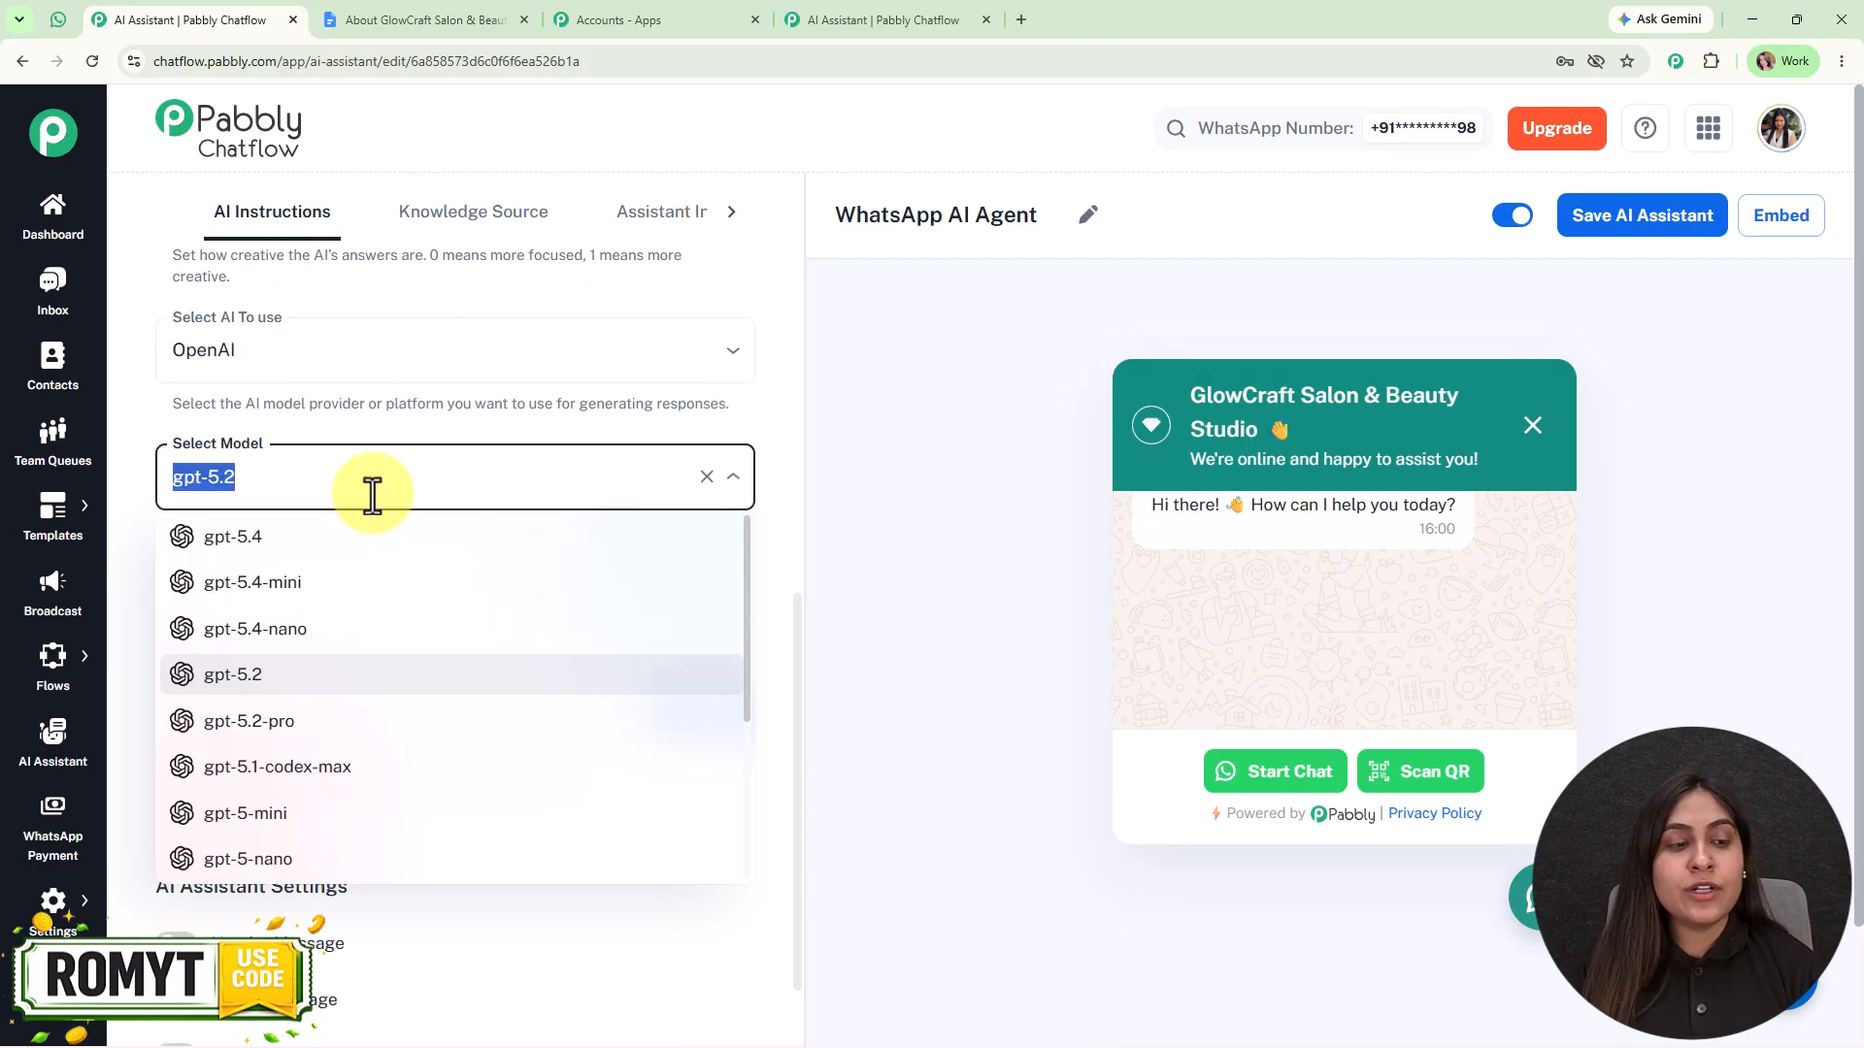
left_click(501, 429)
scroll(510, 528, "down", 3)
scroll(514, 553, "down", 1)
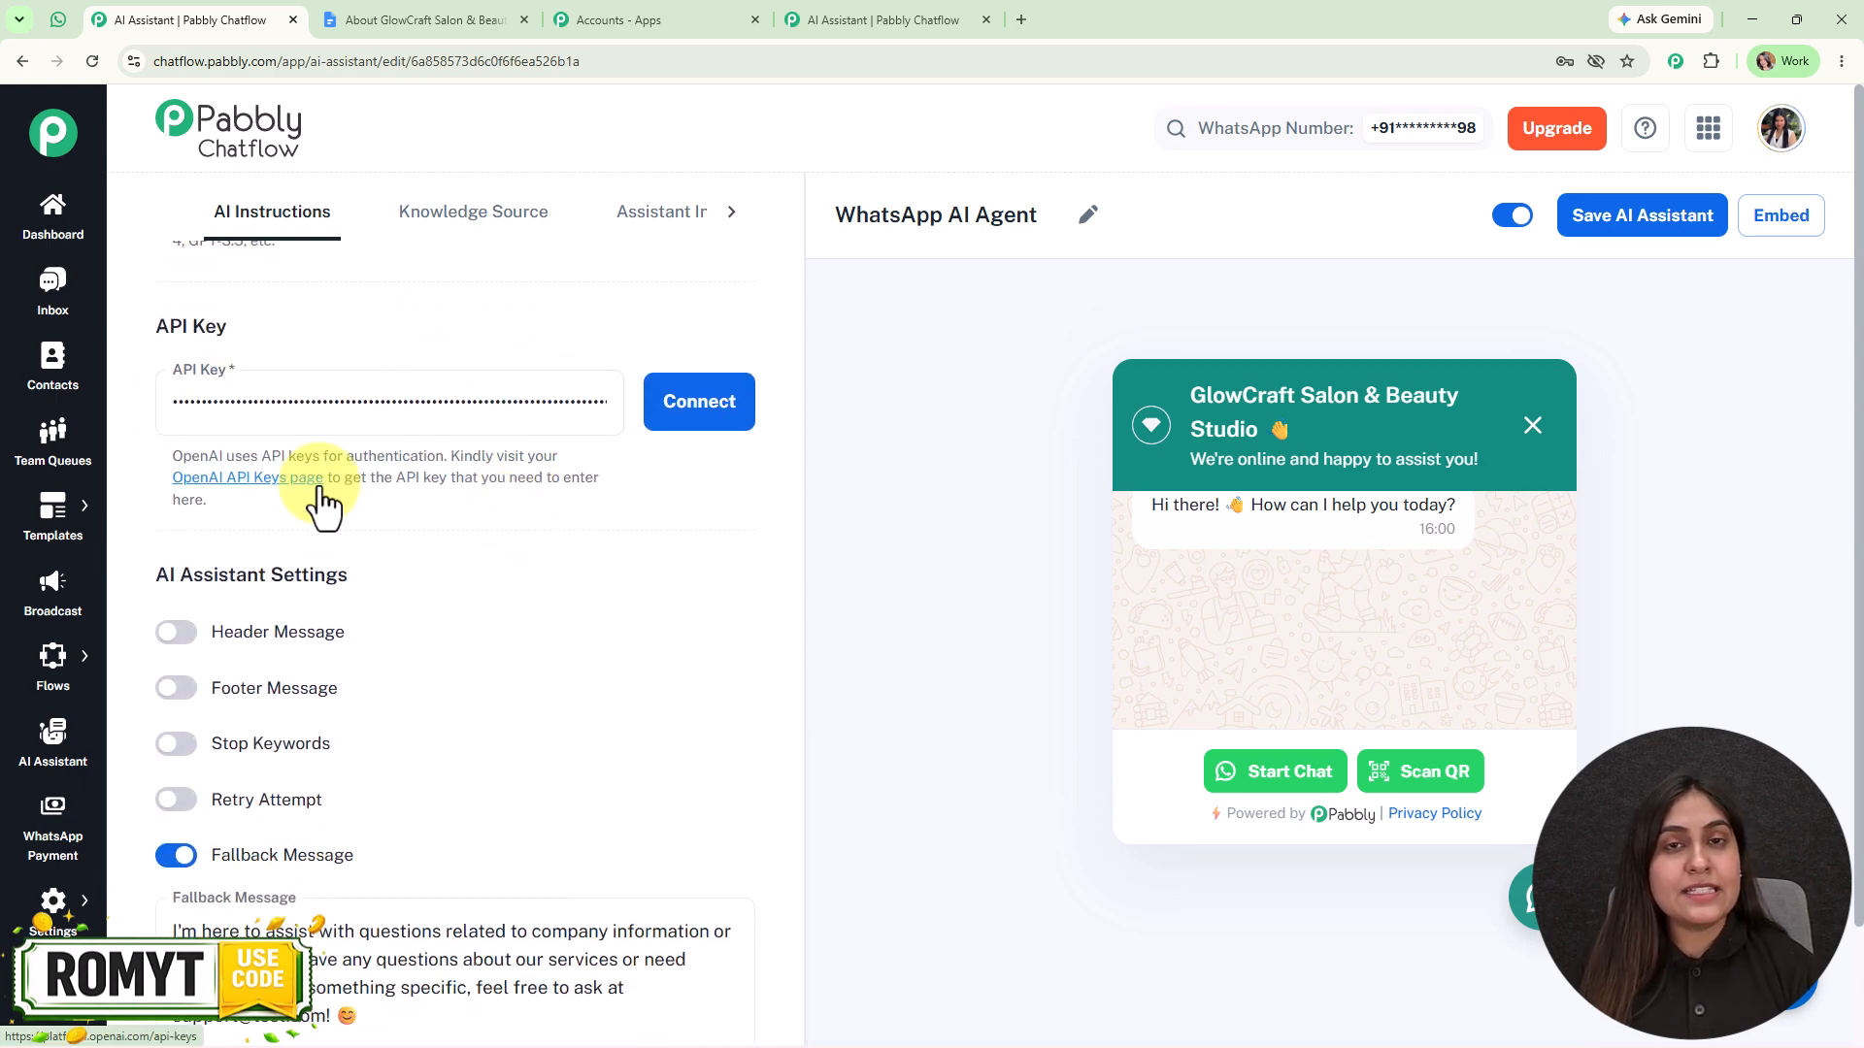
Open the OpenAI API keys page, view the form for creating a new secret key, and return to the assistant settings
left_click(268, 479)
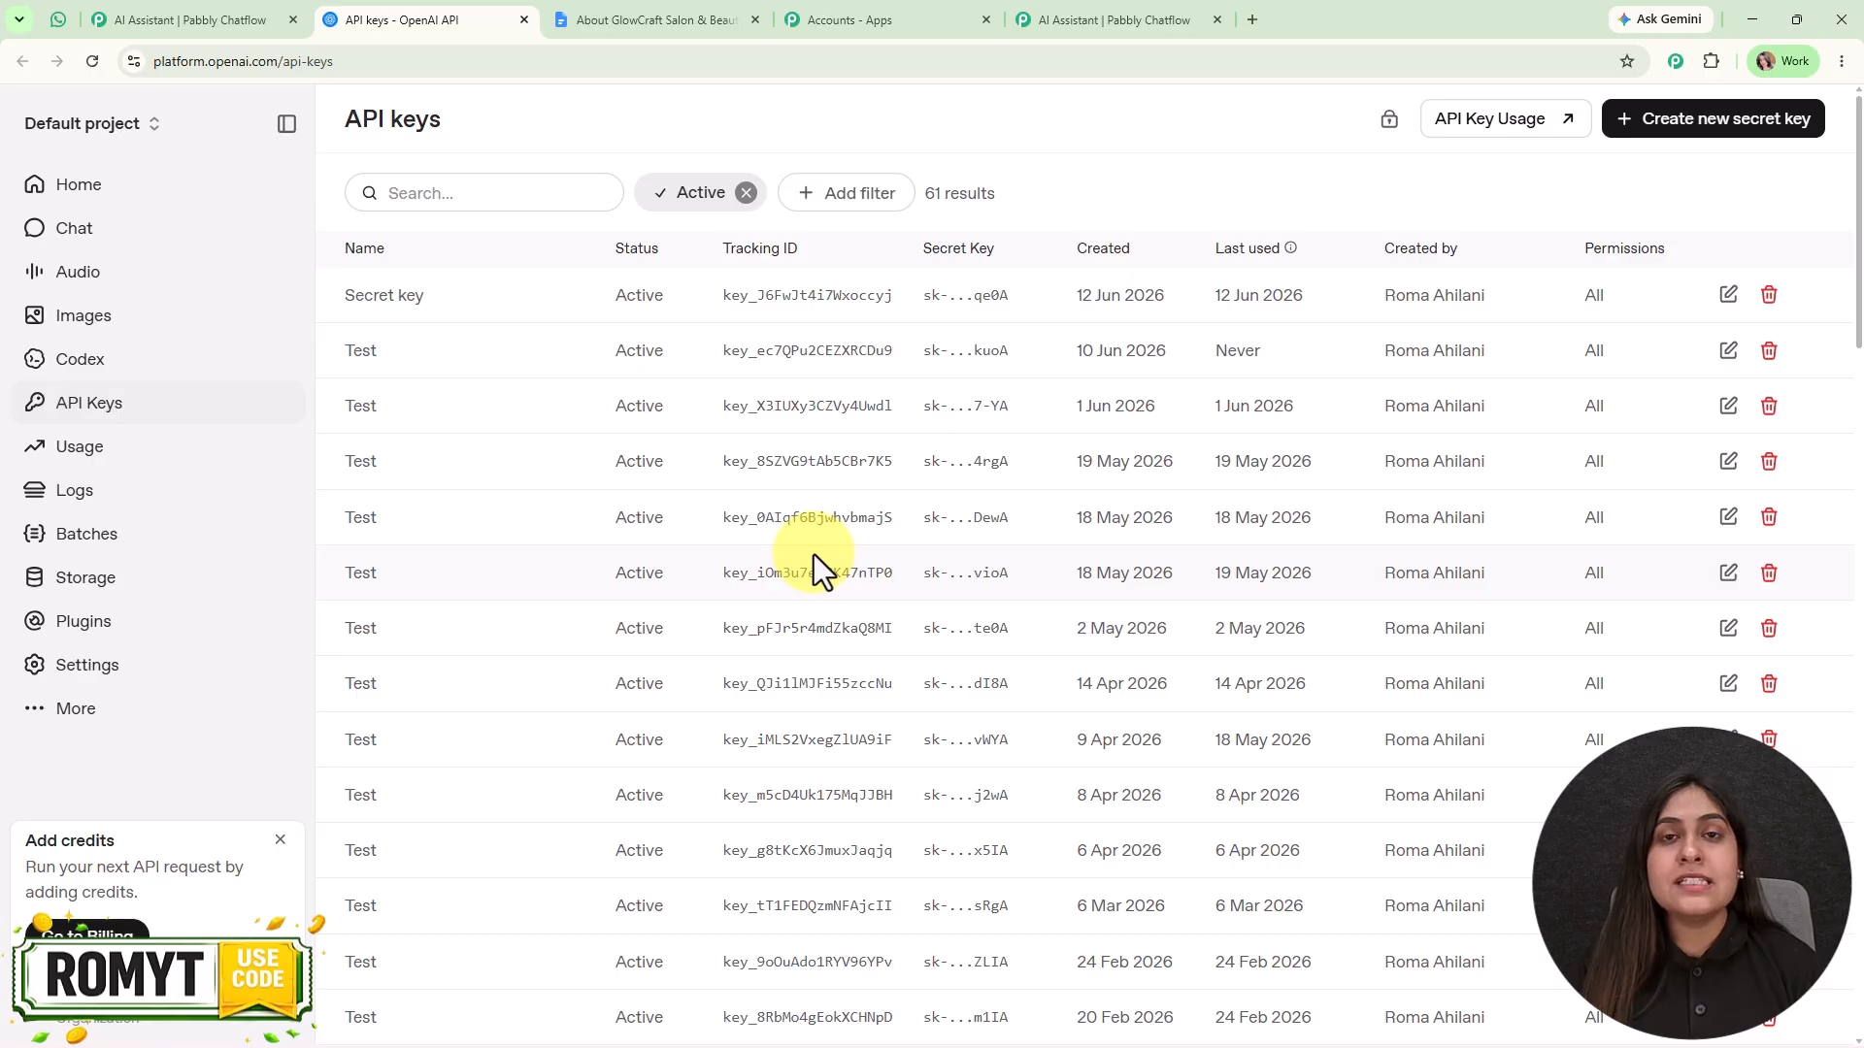
left_click(1650, 122)
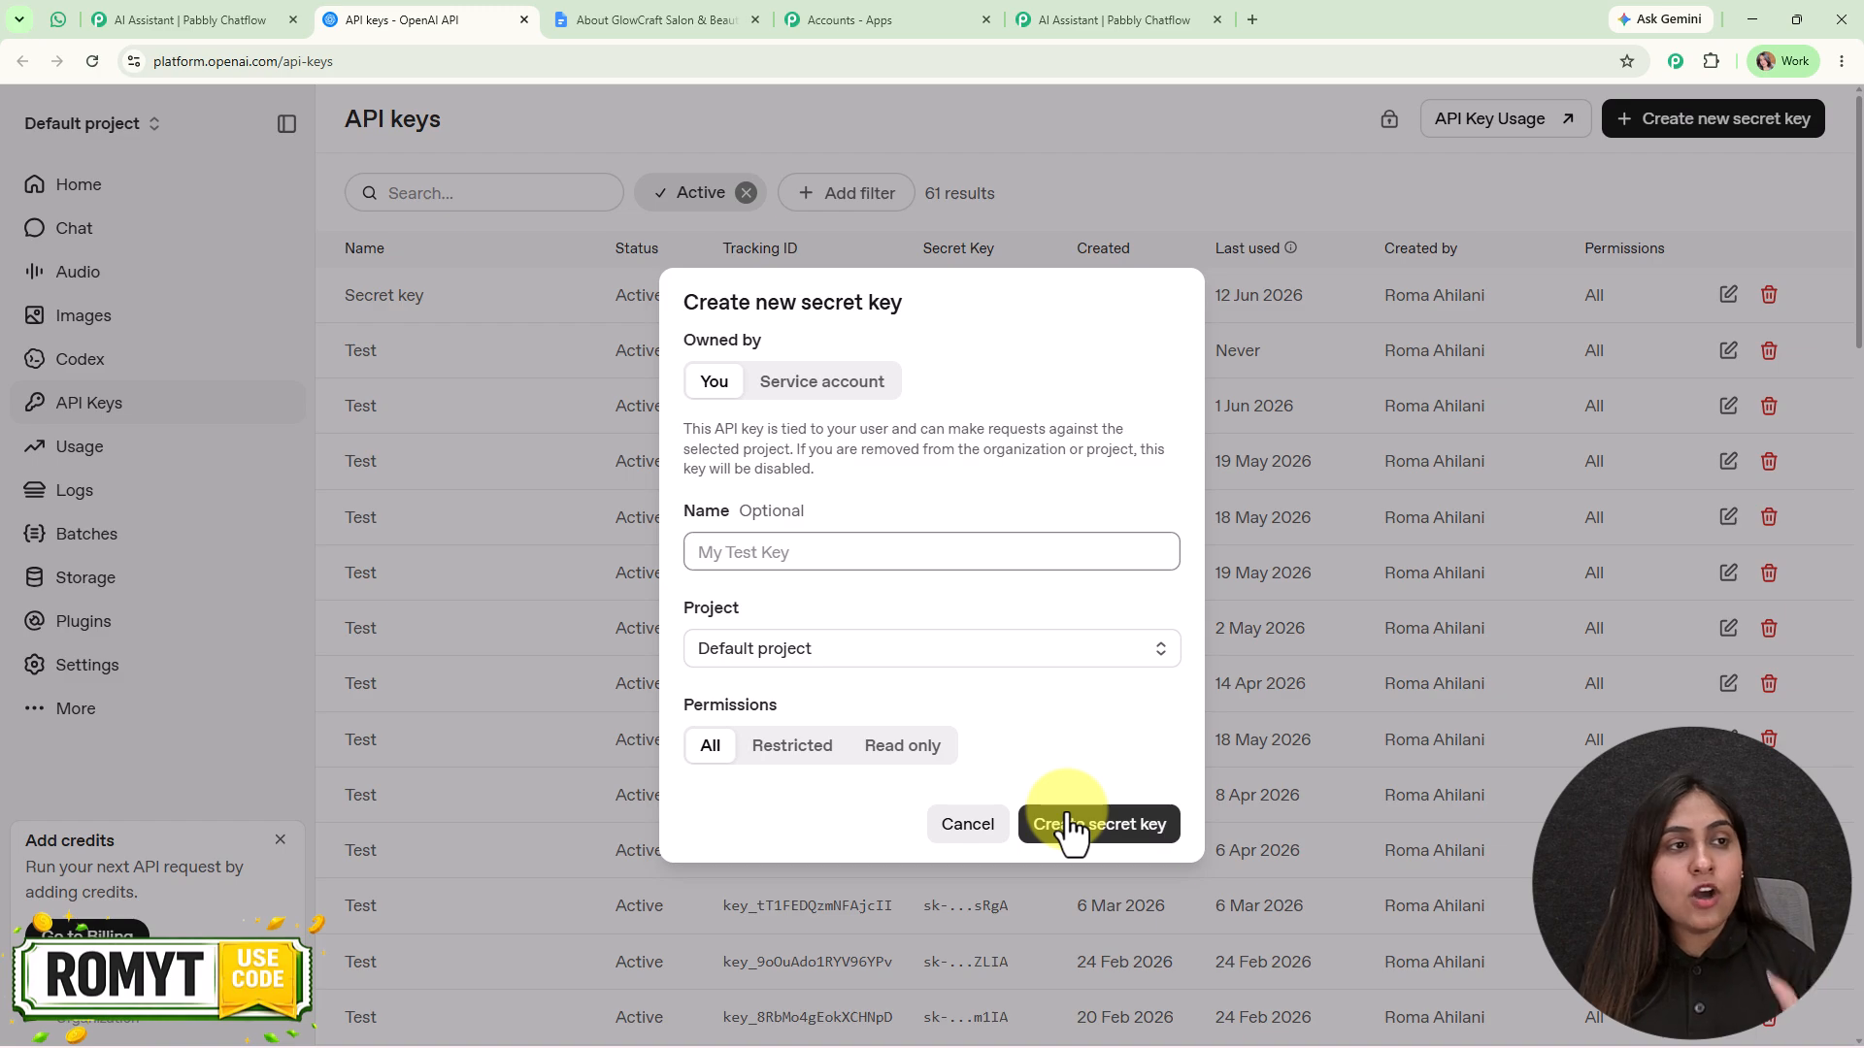
left_click(243, 19)
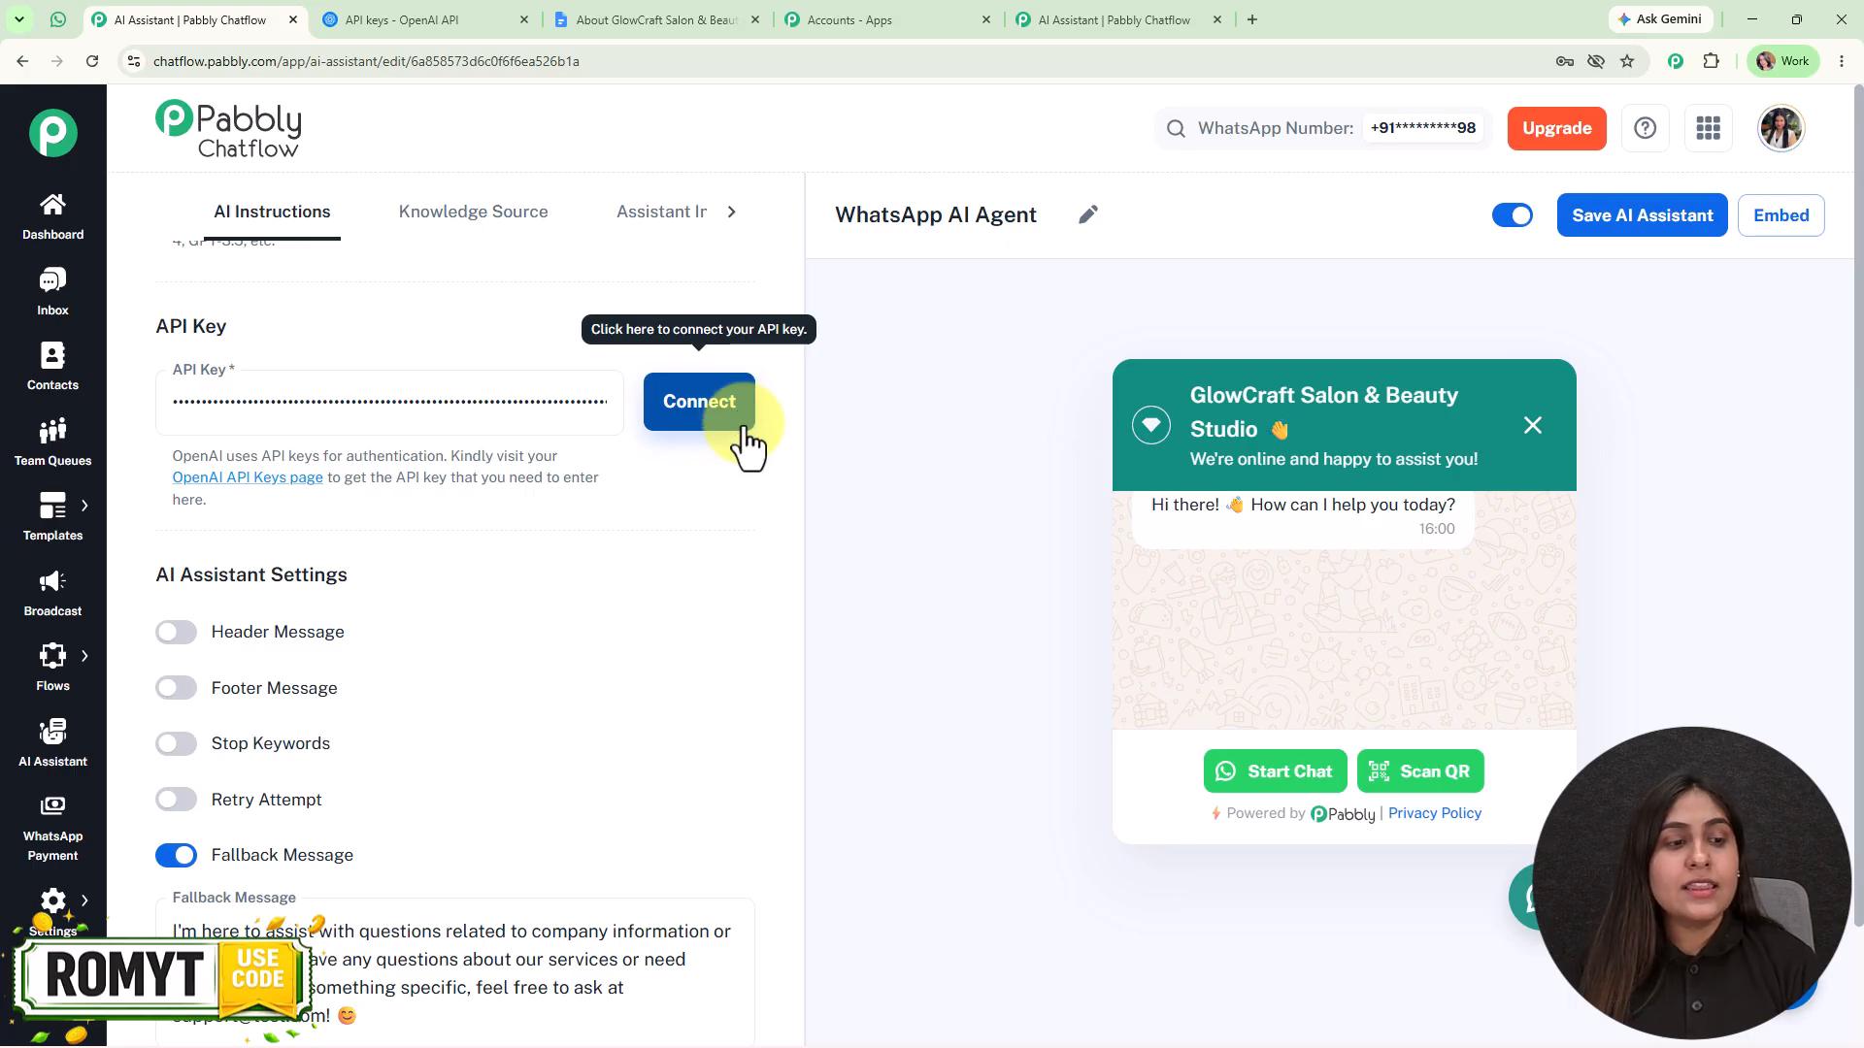
Turn on the header and footer message settings to view their text fields, and turn both off again
scroll(557, 601, "down", 2)
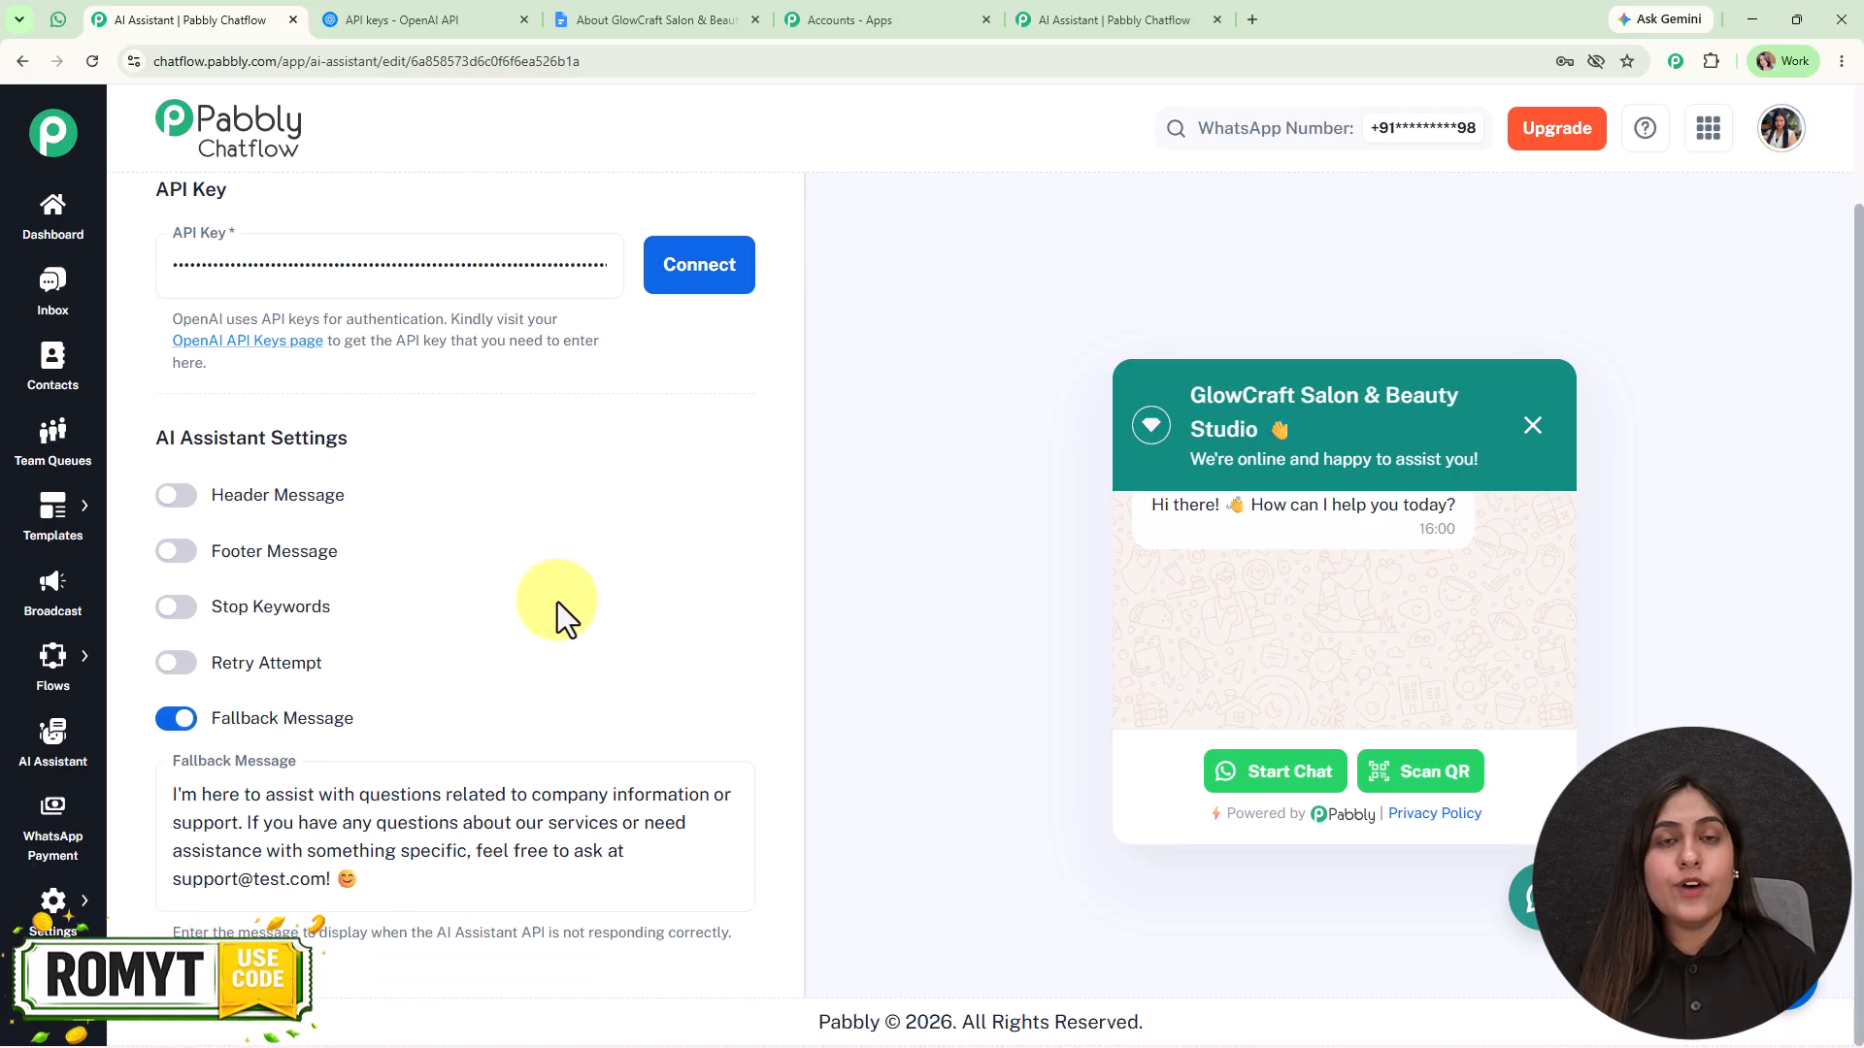
left_click(177, 497)
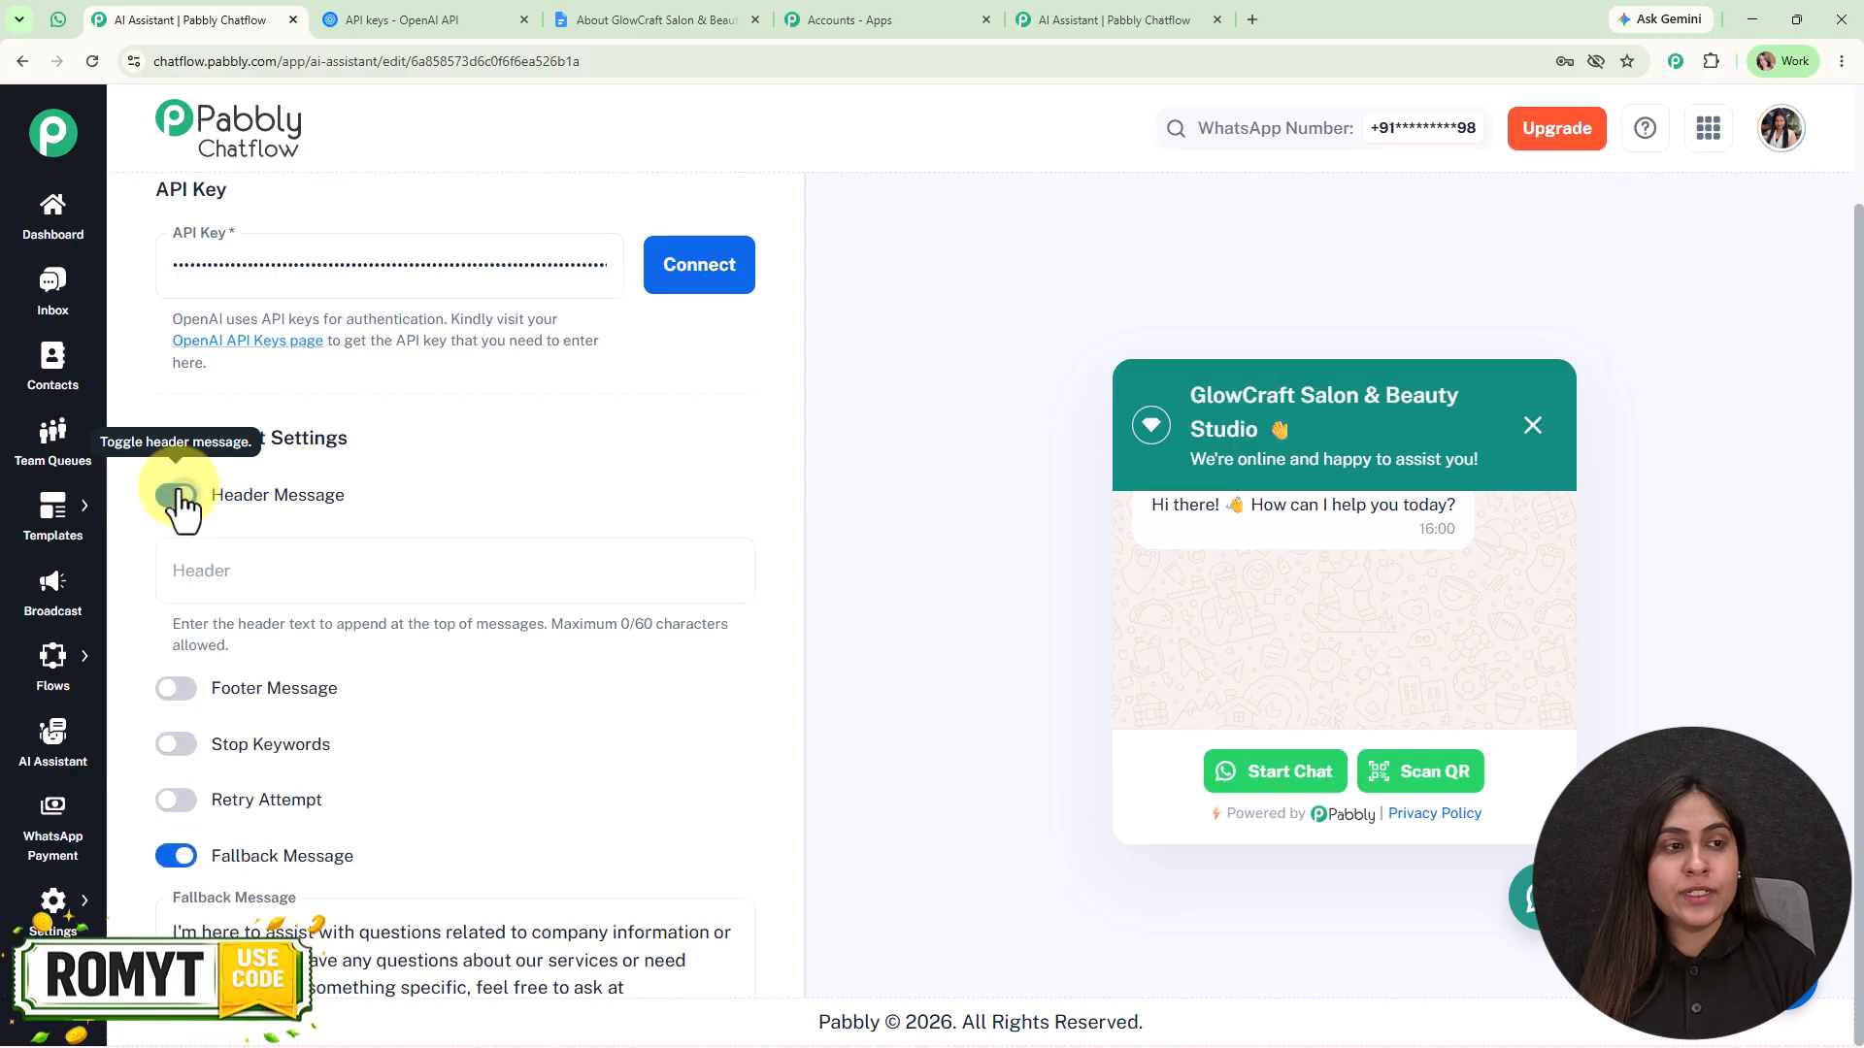
scroll(687, 507, "down", 2)
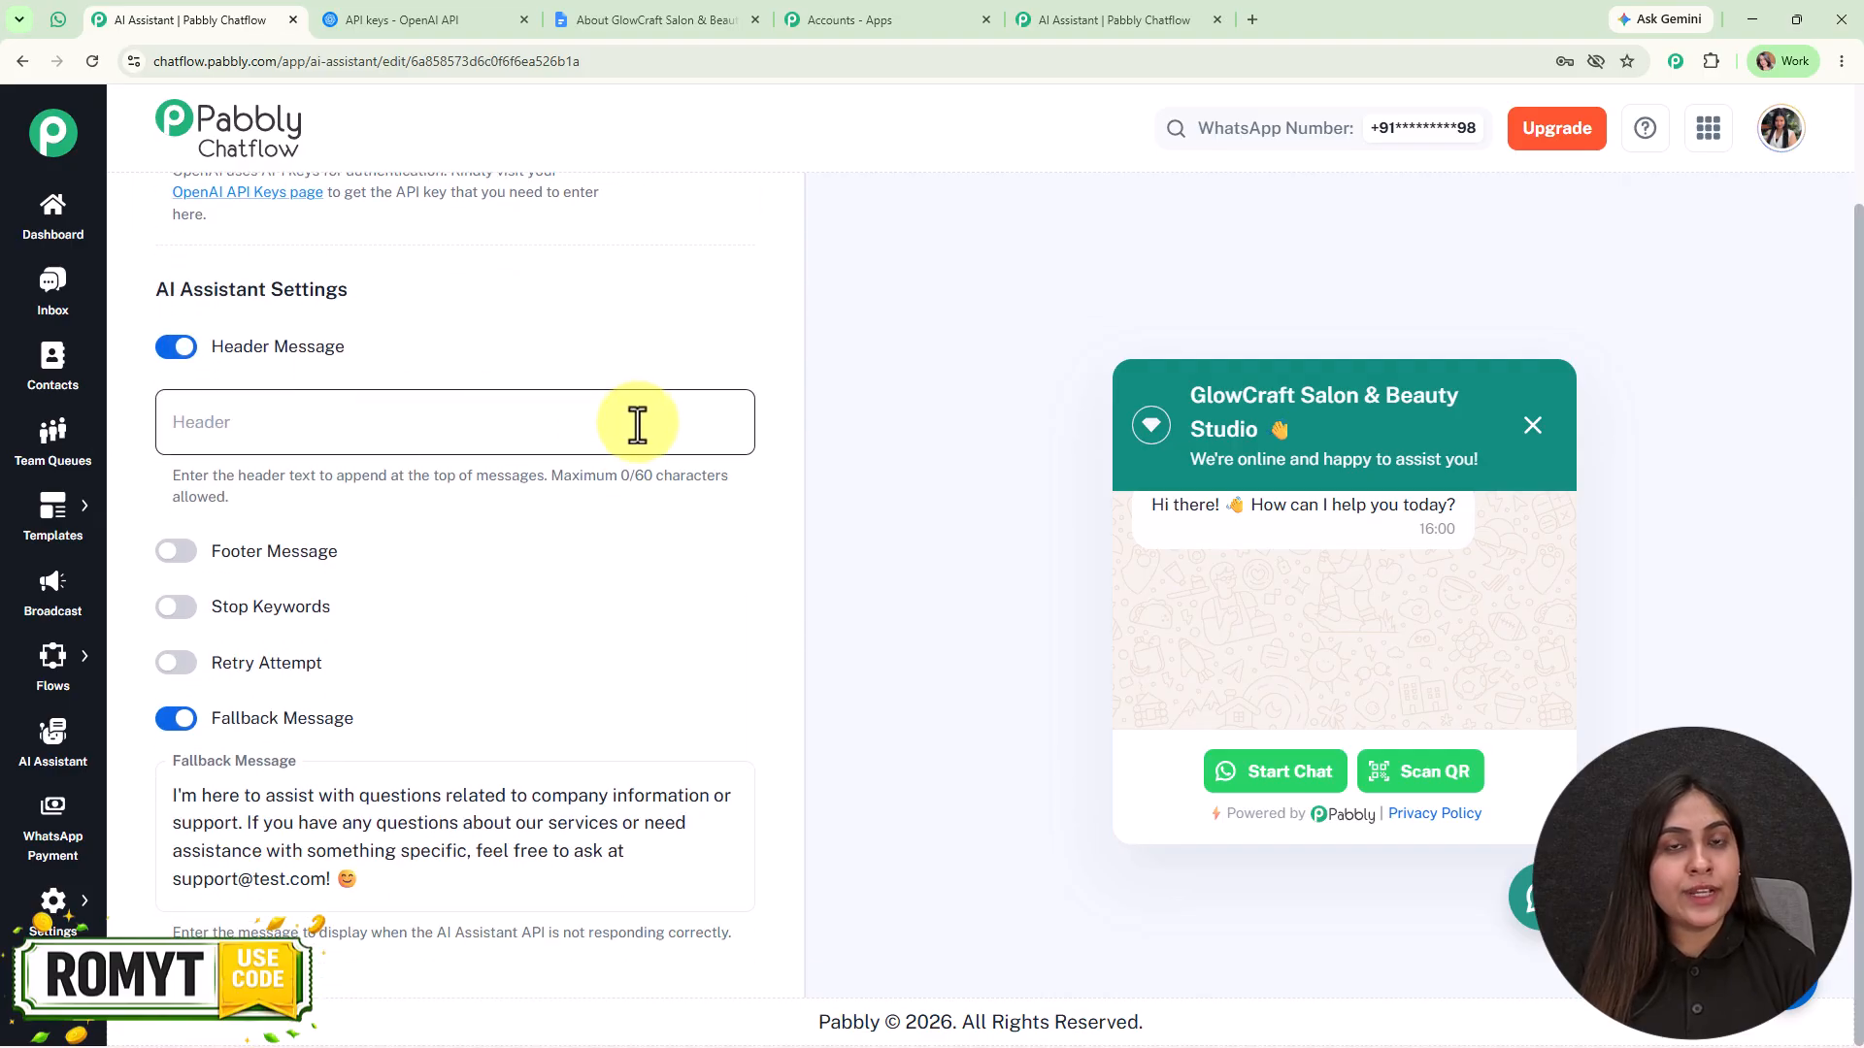
left_click_drag(551, 477, 752, 502)
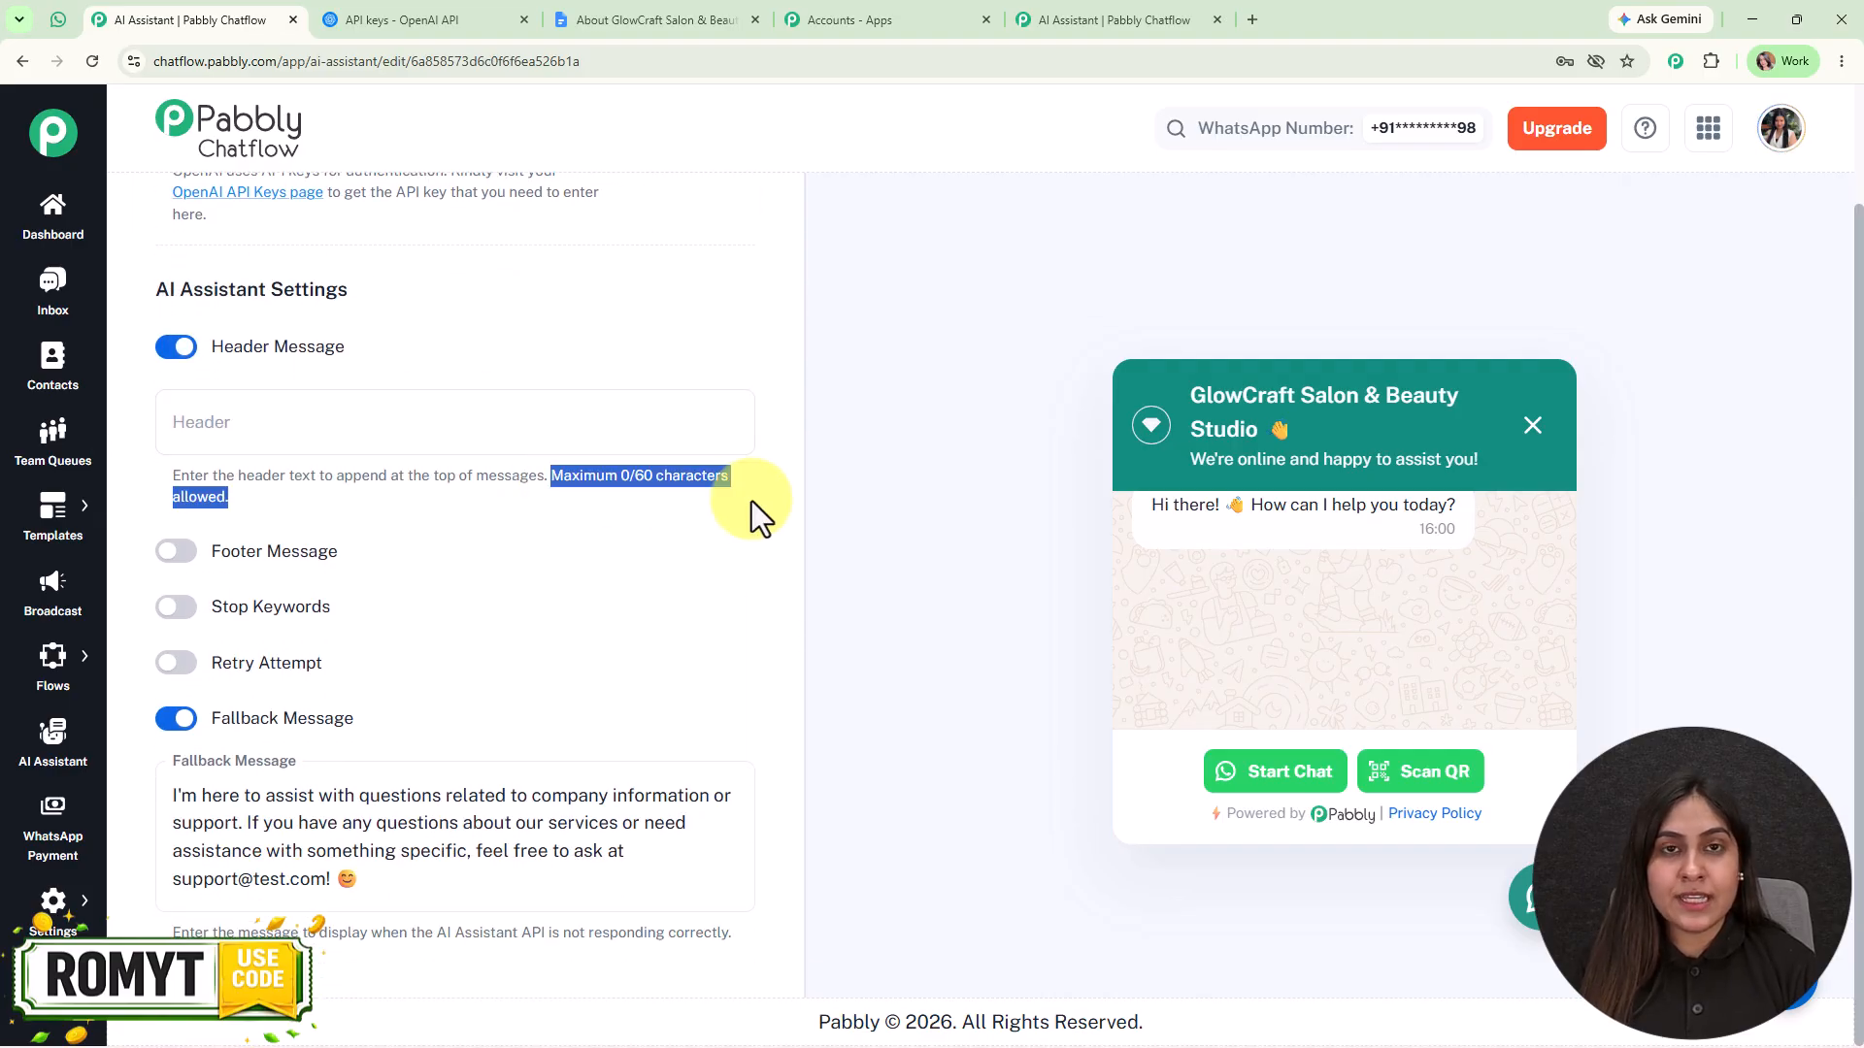
left_click(181, 552)
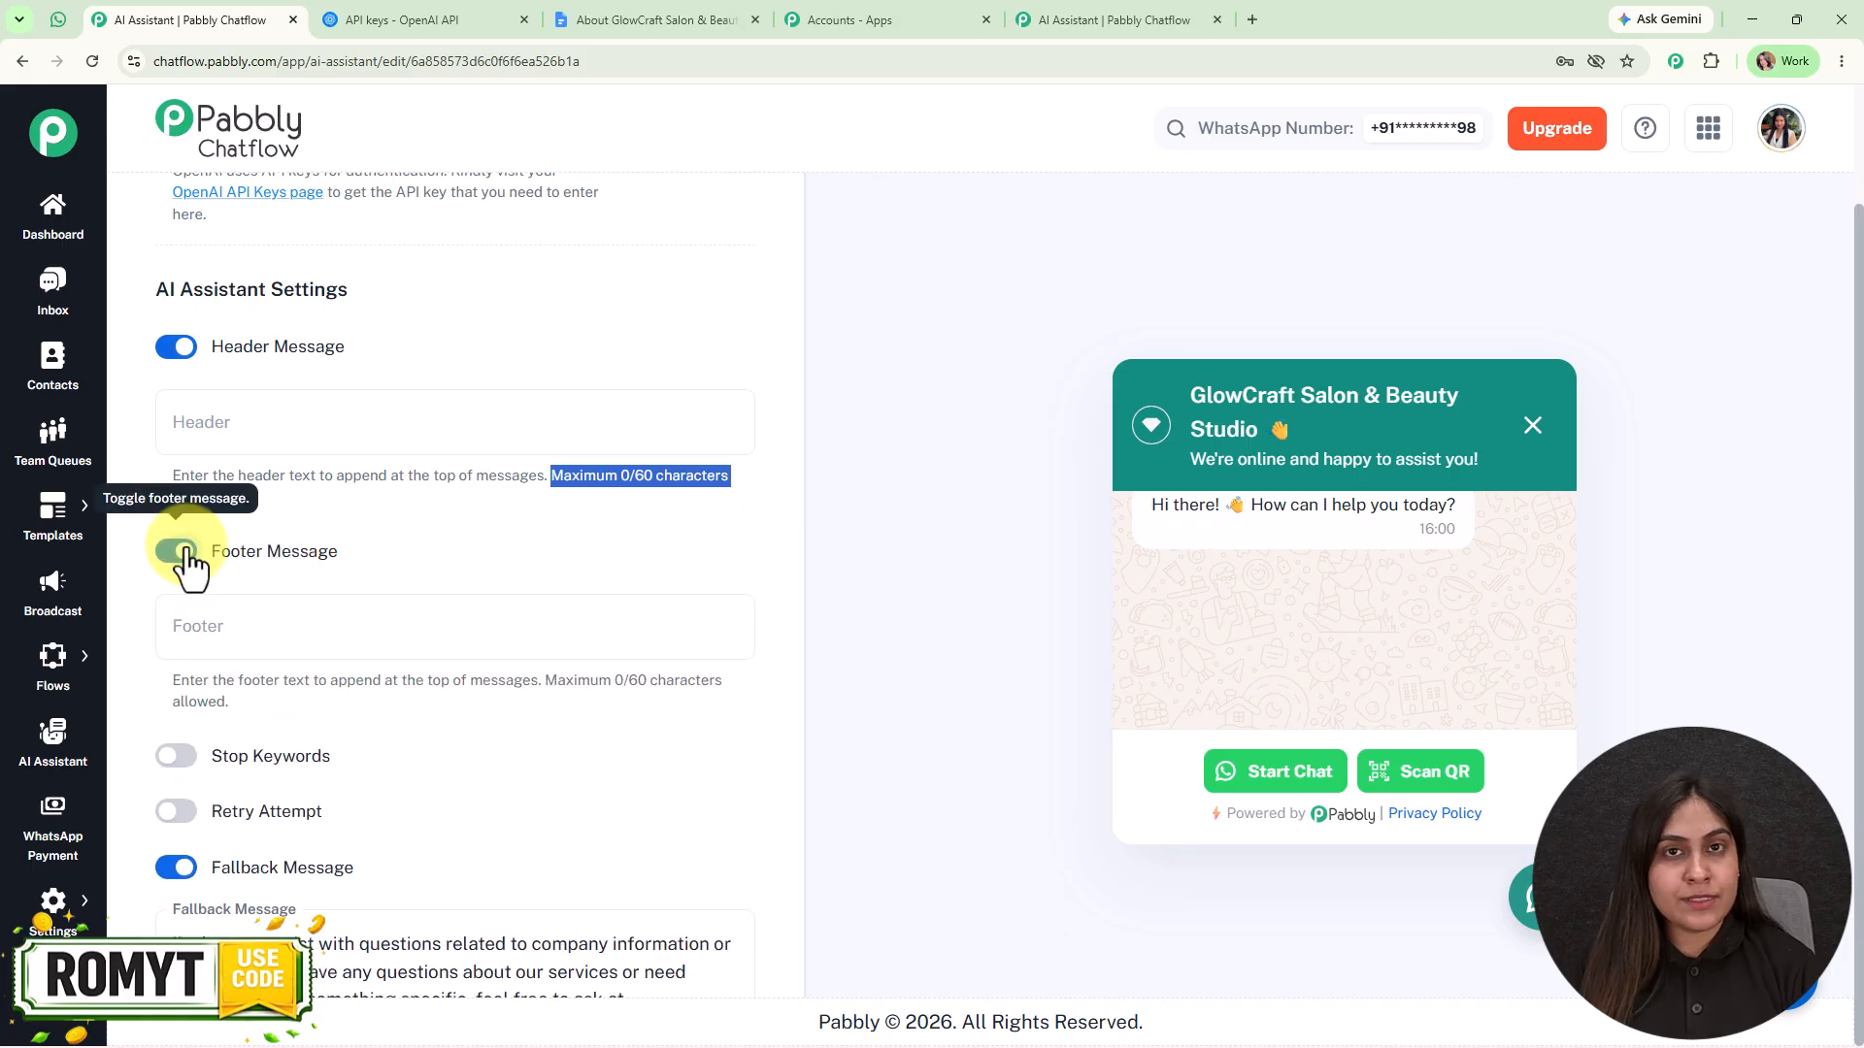
left_click(181, 553)
left_click(179, 347)
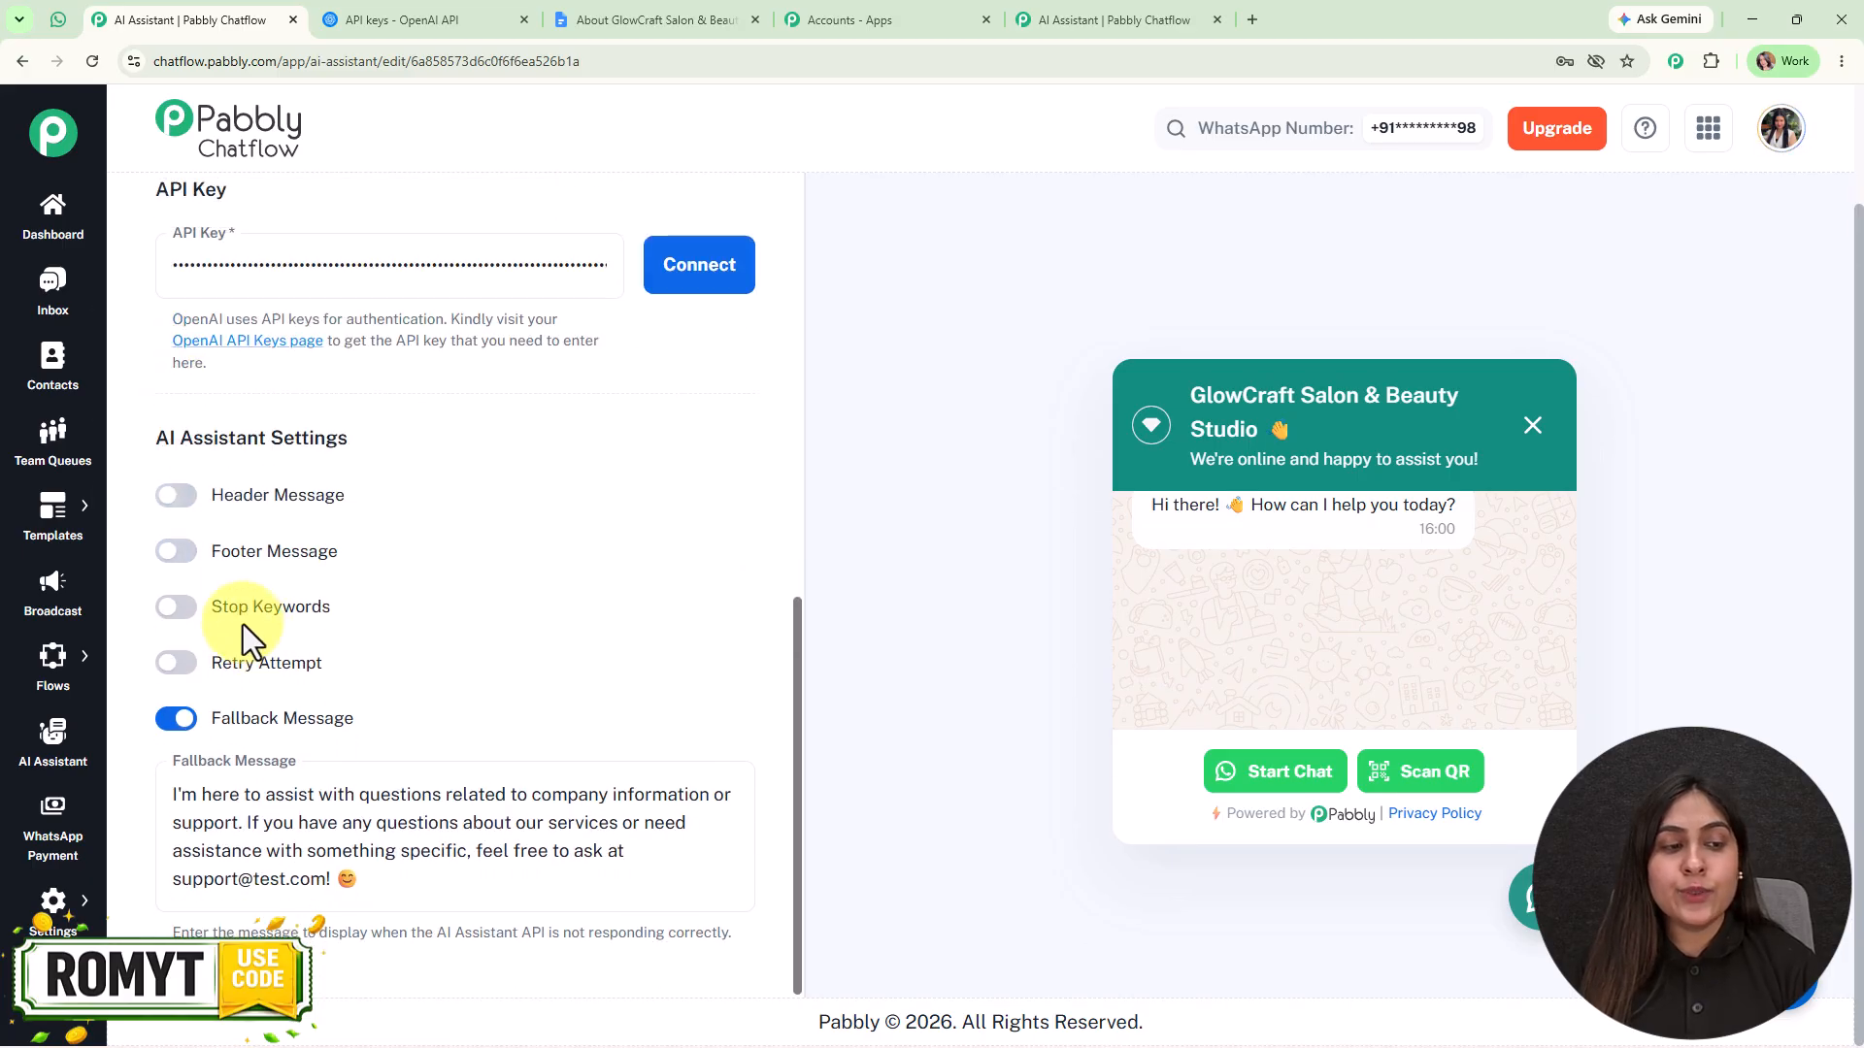
Turn on the stop keywords setting, add the keyword "human", and turn the setting off again
left_click(181, 606)
scroll(612, 515, "down", 2)
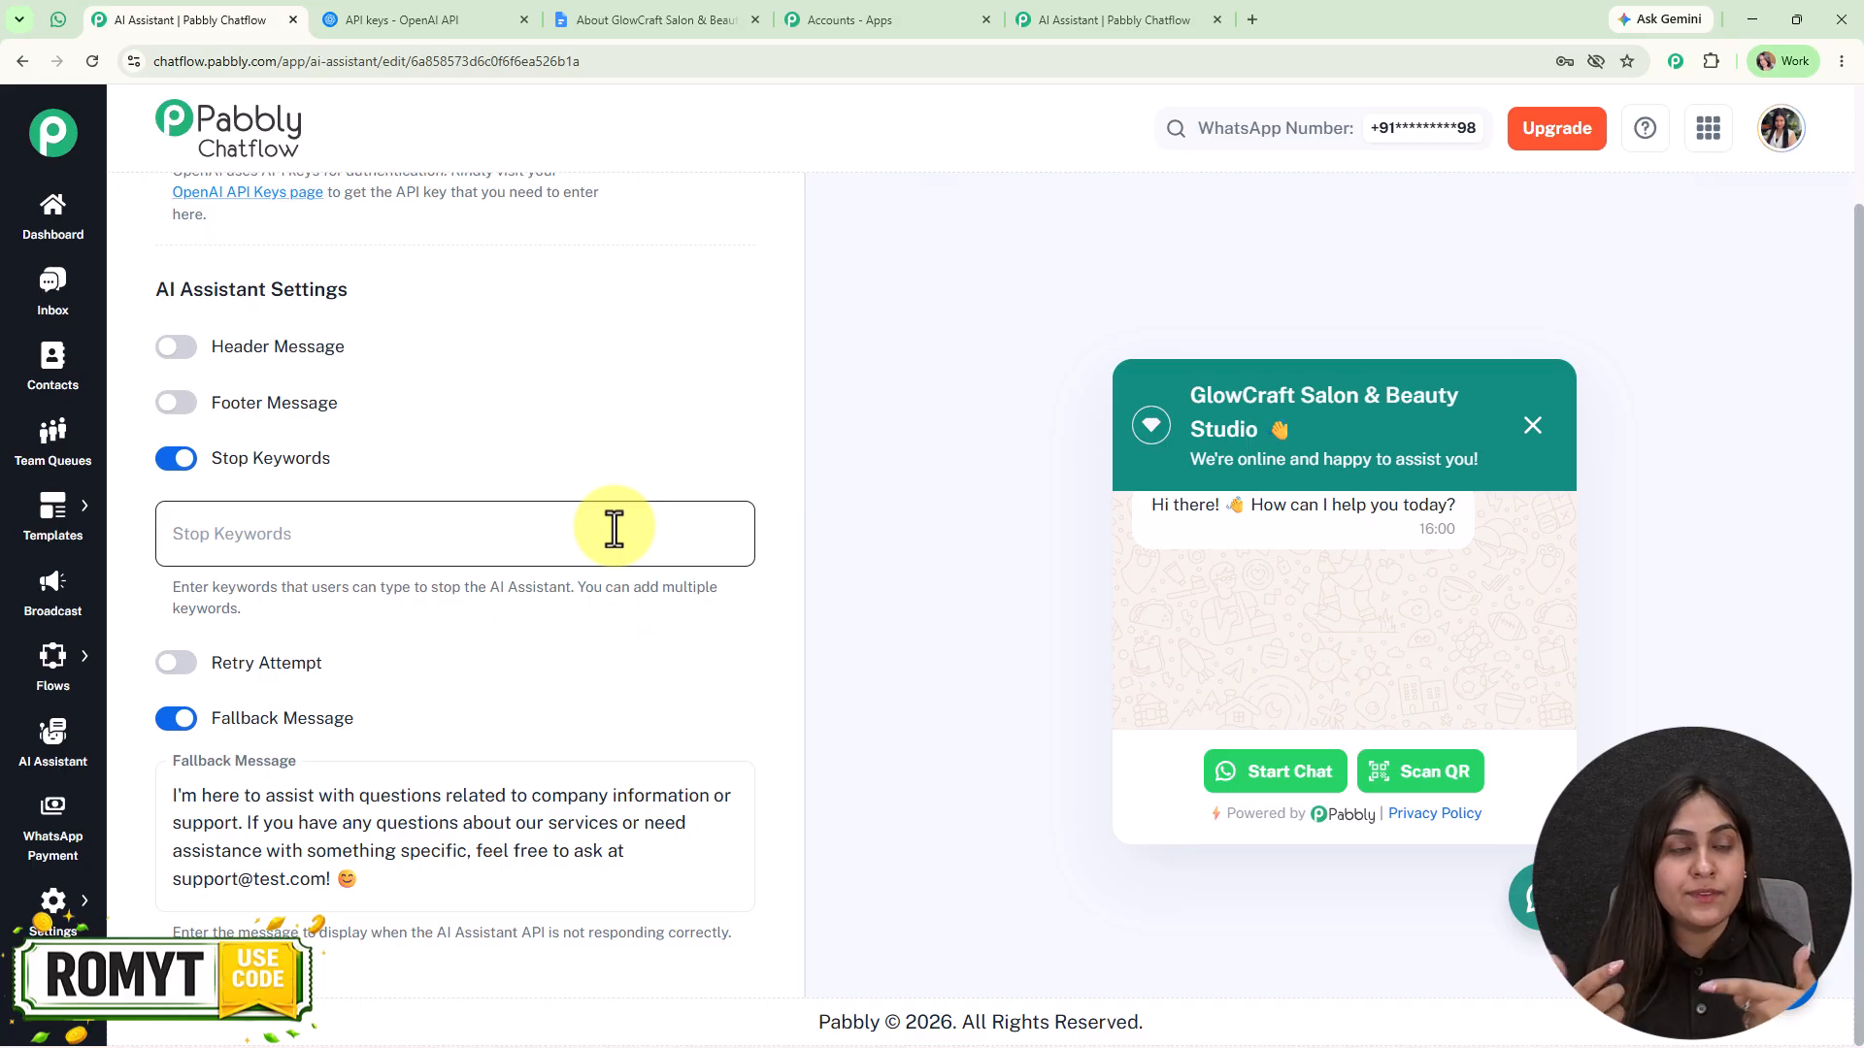
left_click(614, 529)
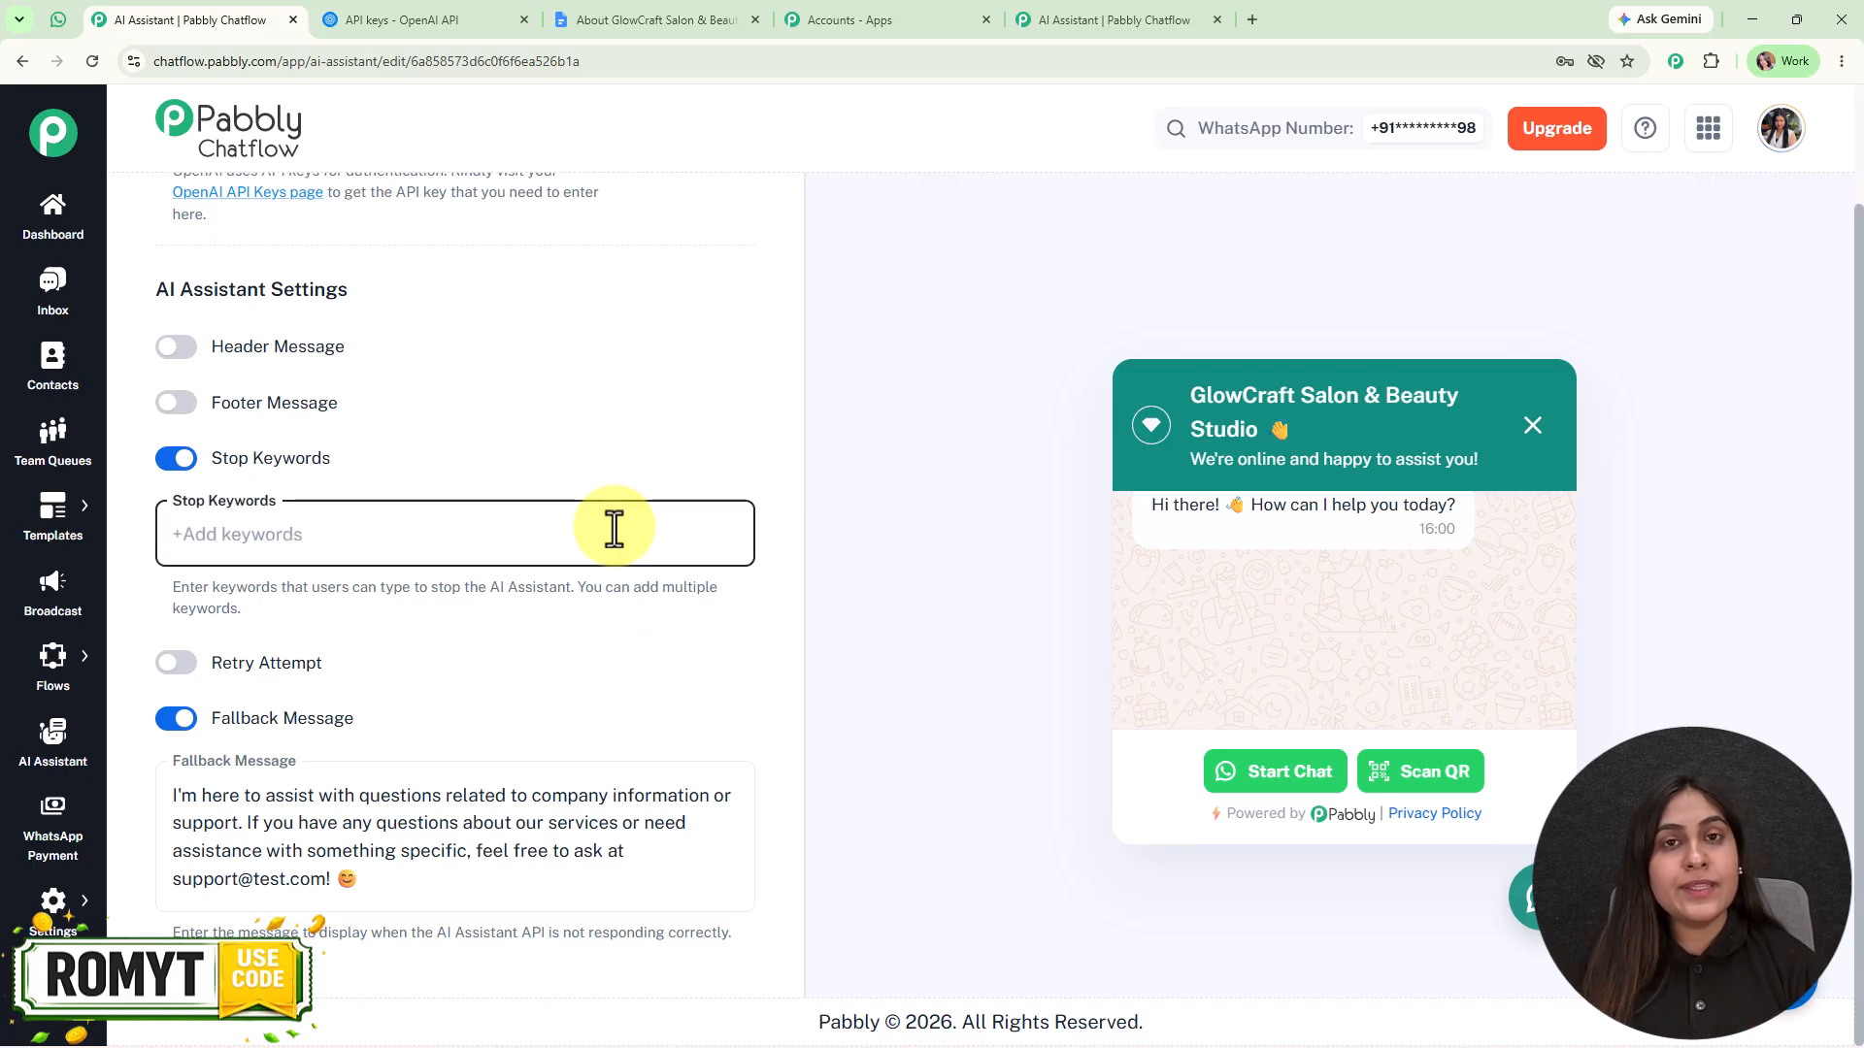
type("human")
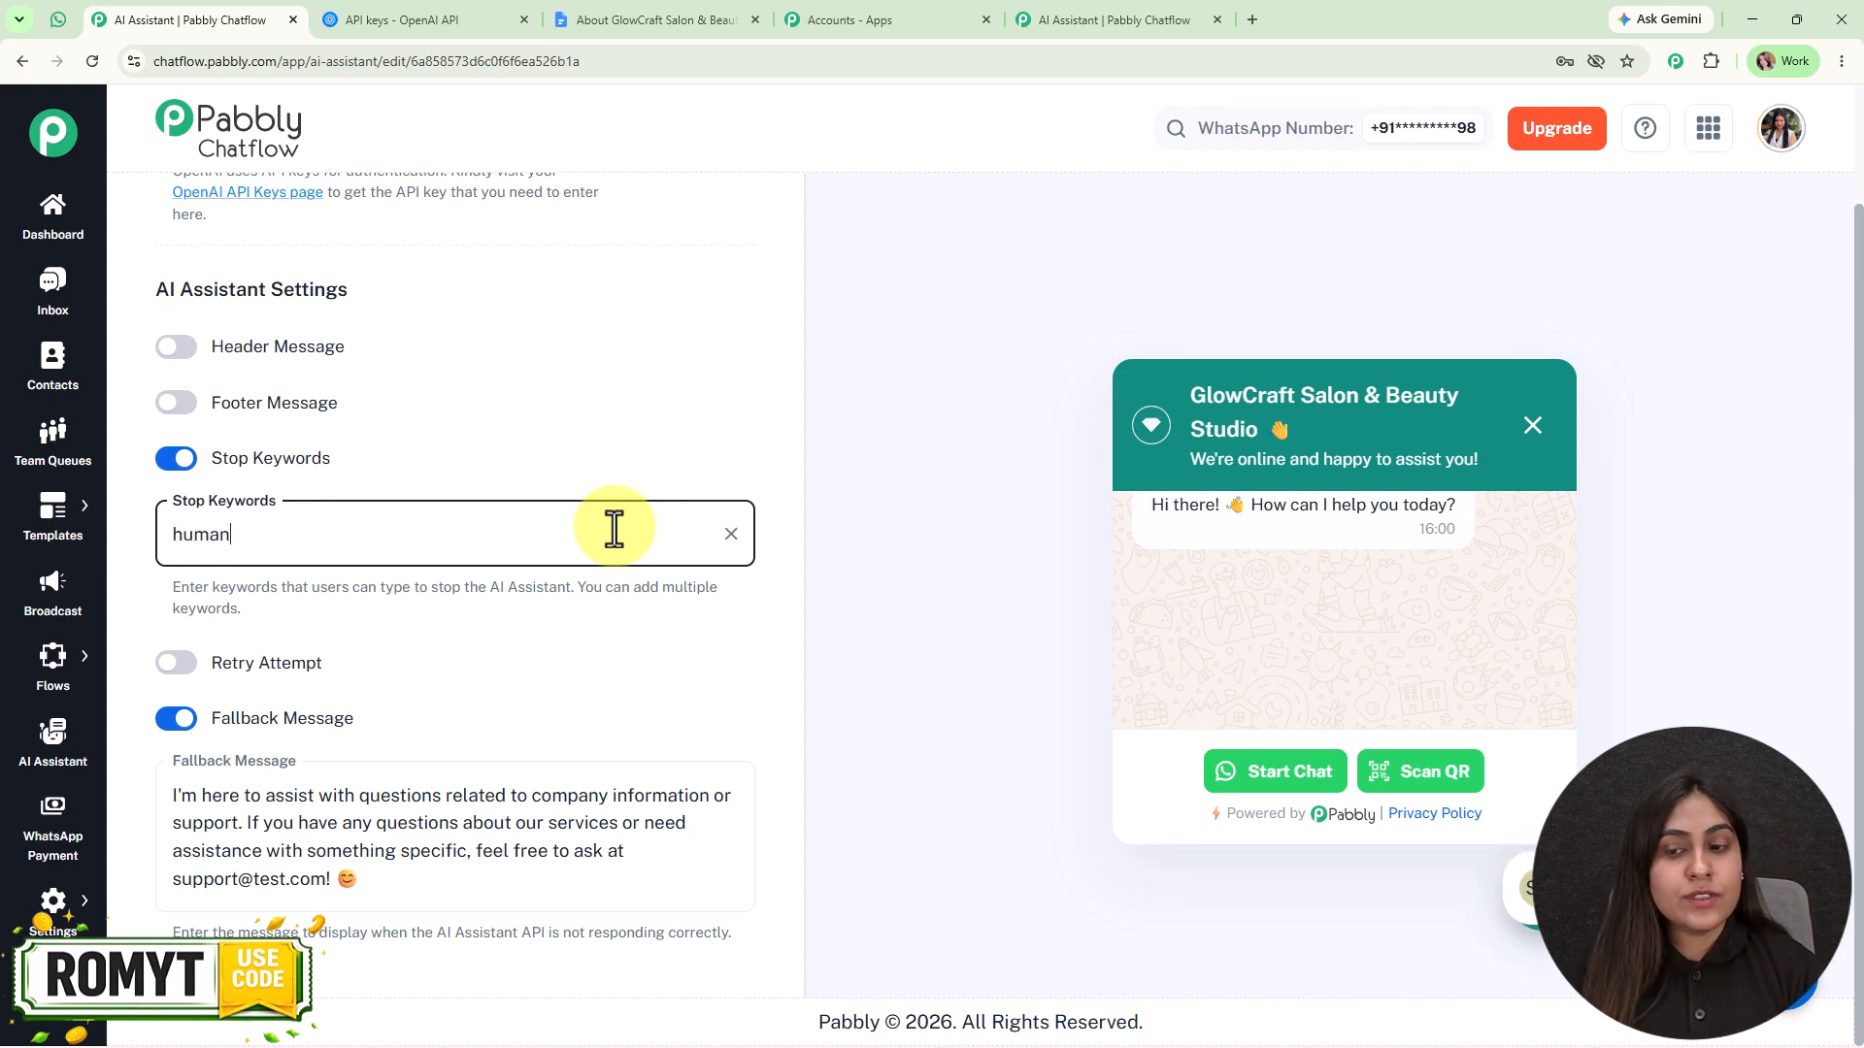
key("Return")
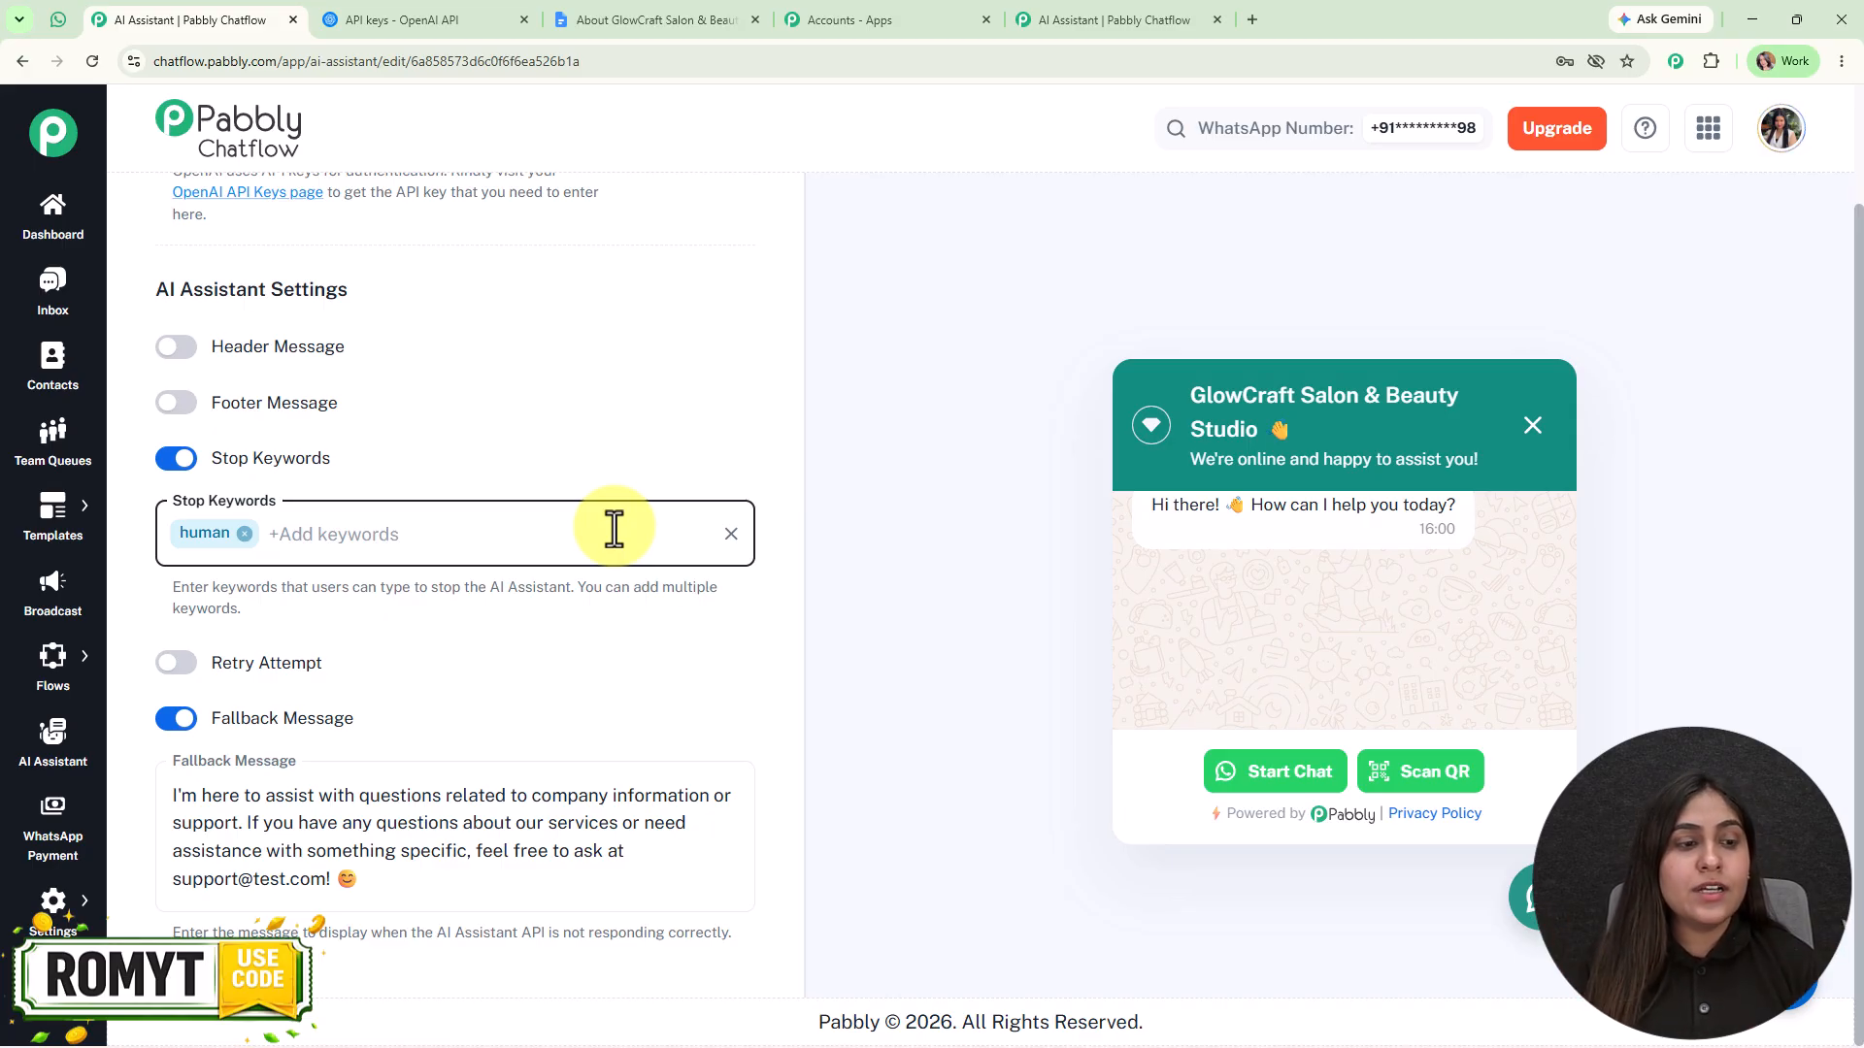
left_click(190, 464)
Turn on the retry attempt setting to view its field, dismiss the password update prompt, and turn the setting off again
left_click(180, 659)
scroll(550, 551, "down", 1)
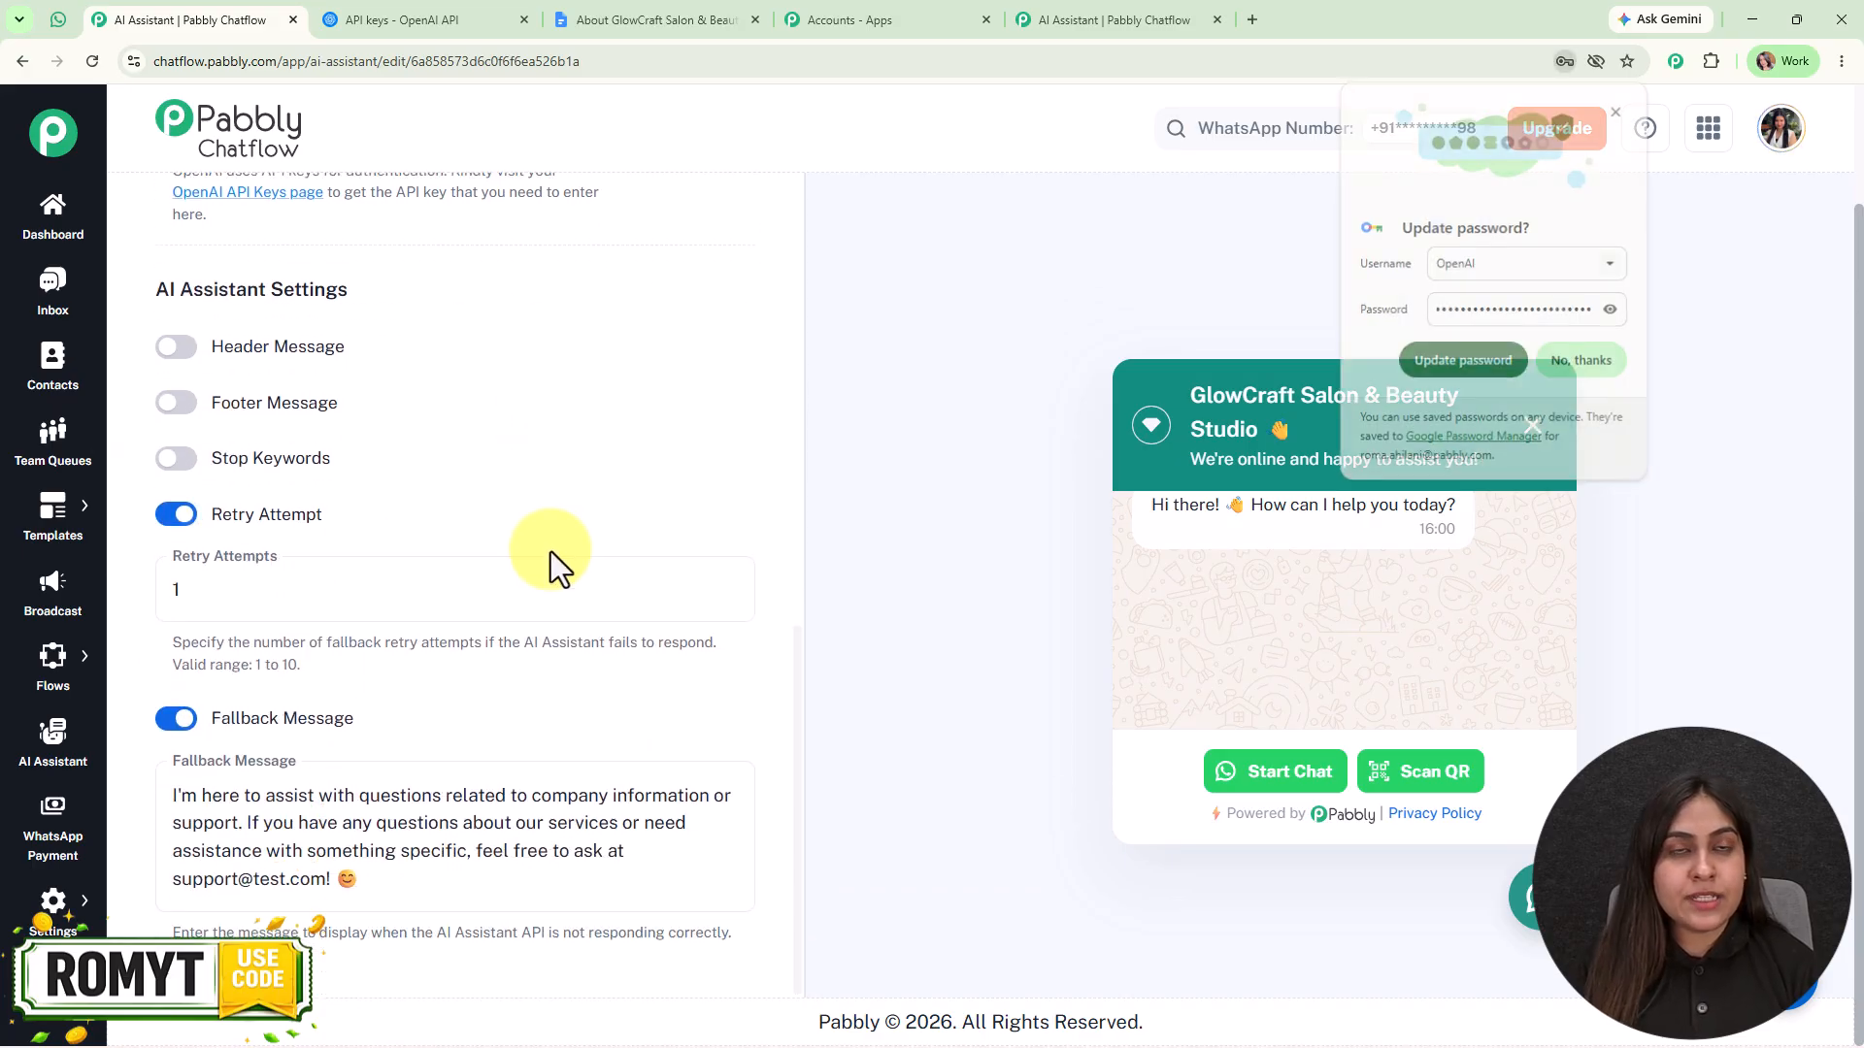
left_click(1555, 360)
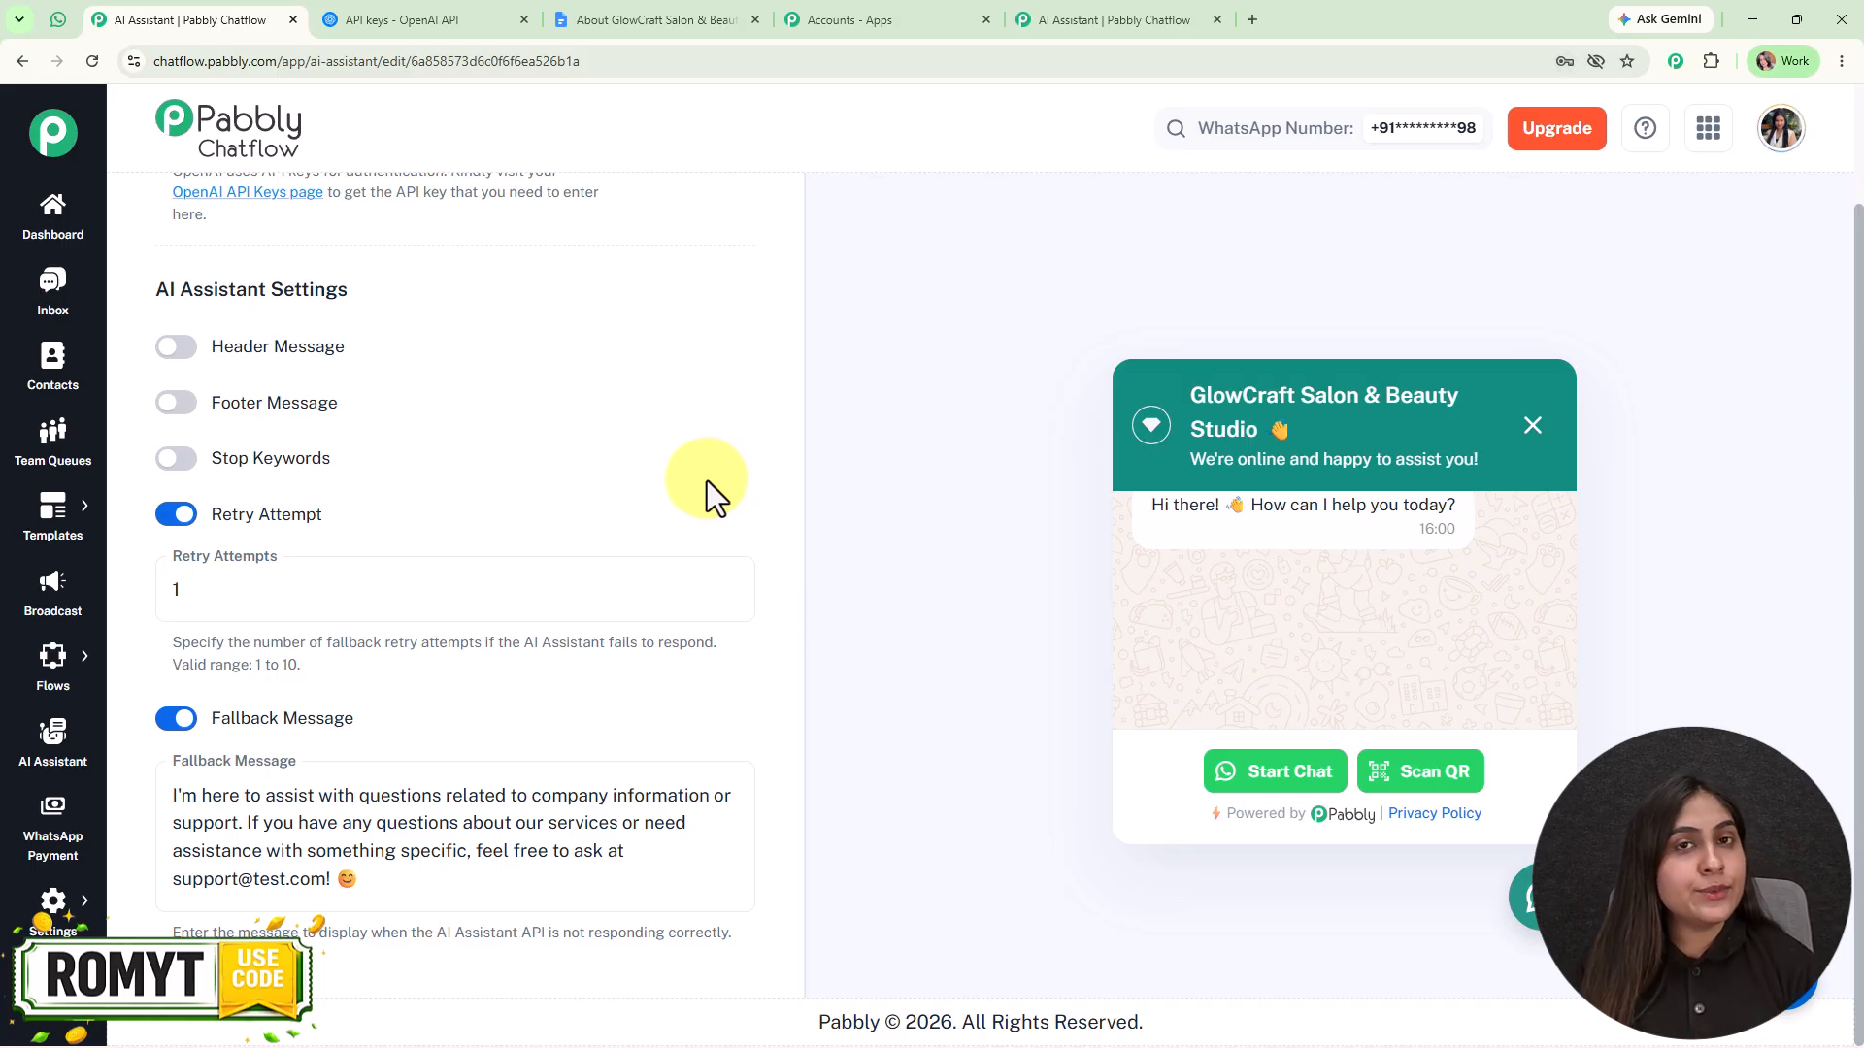
left_click(185, 529)
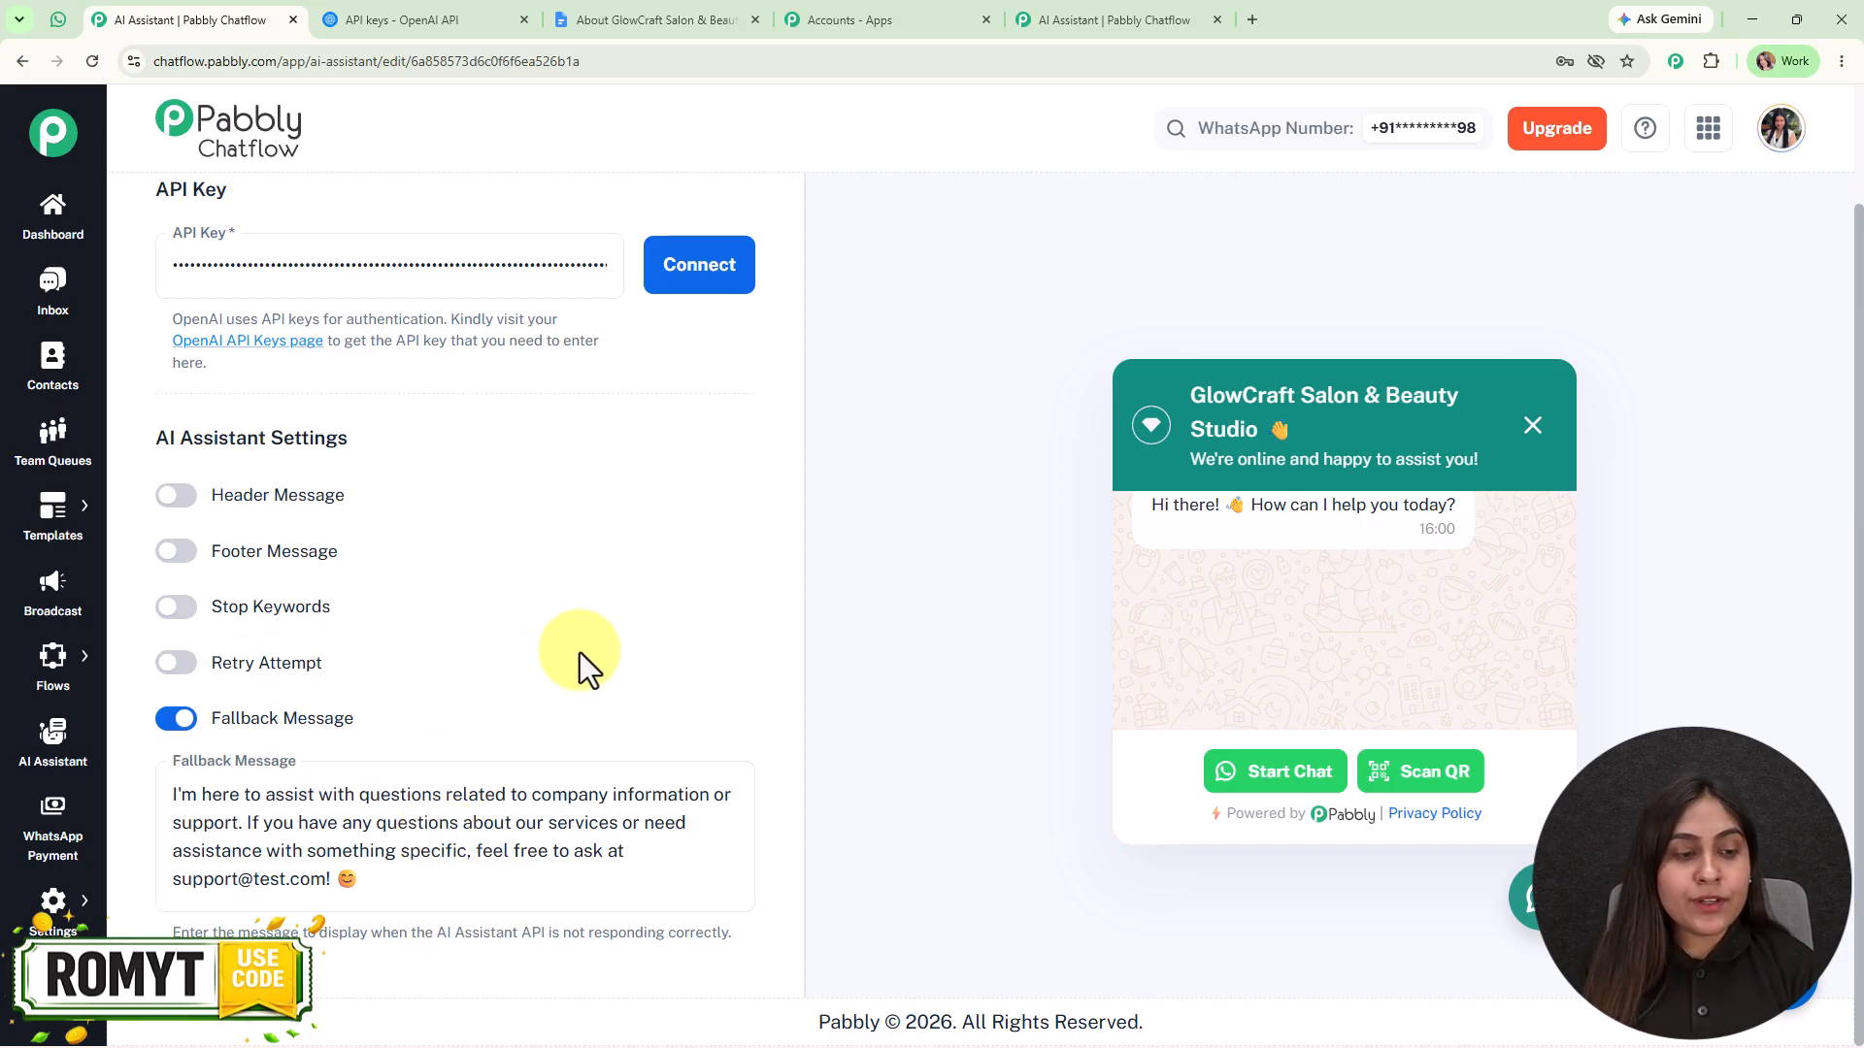
Open the assistant's knowledge source settings and review the file upload area, vector store and list of knowledge sources
scroll(579, 653, "up", 2)
scroll(580, 652, "up", 9)
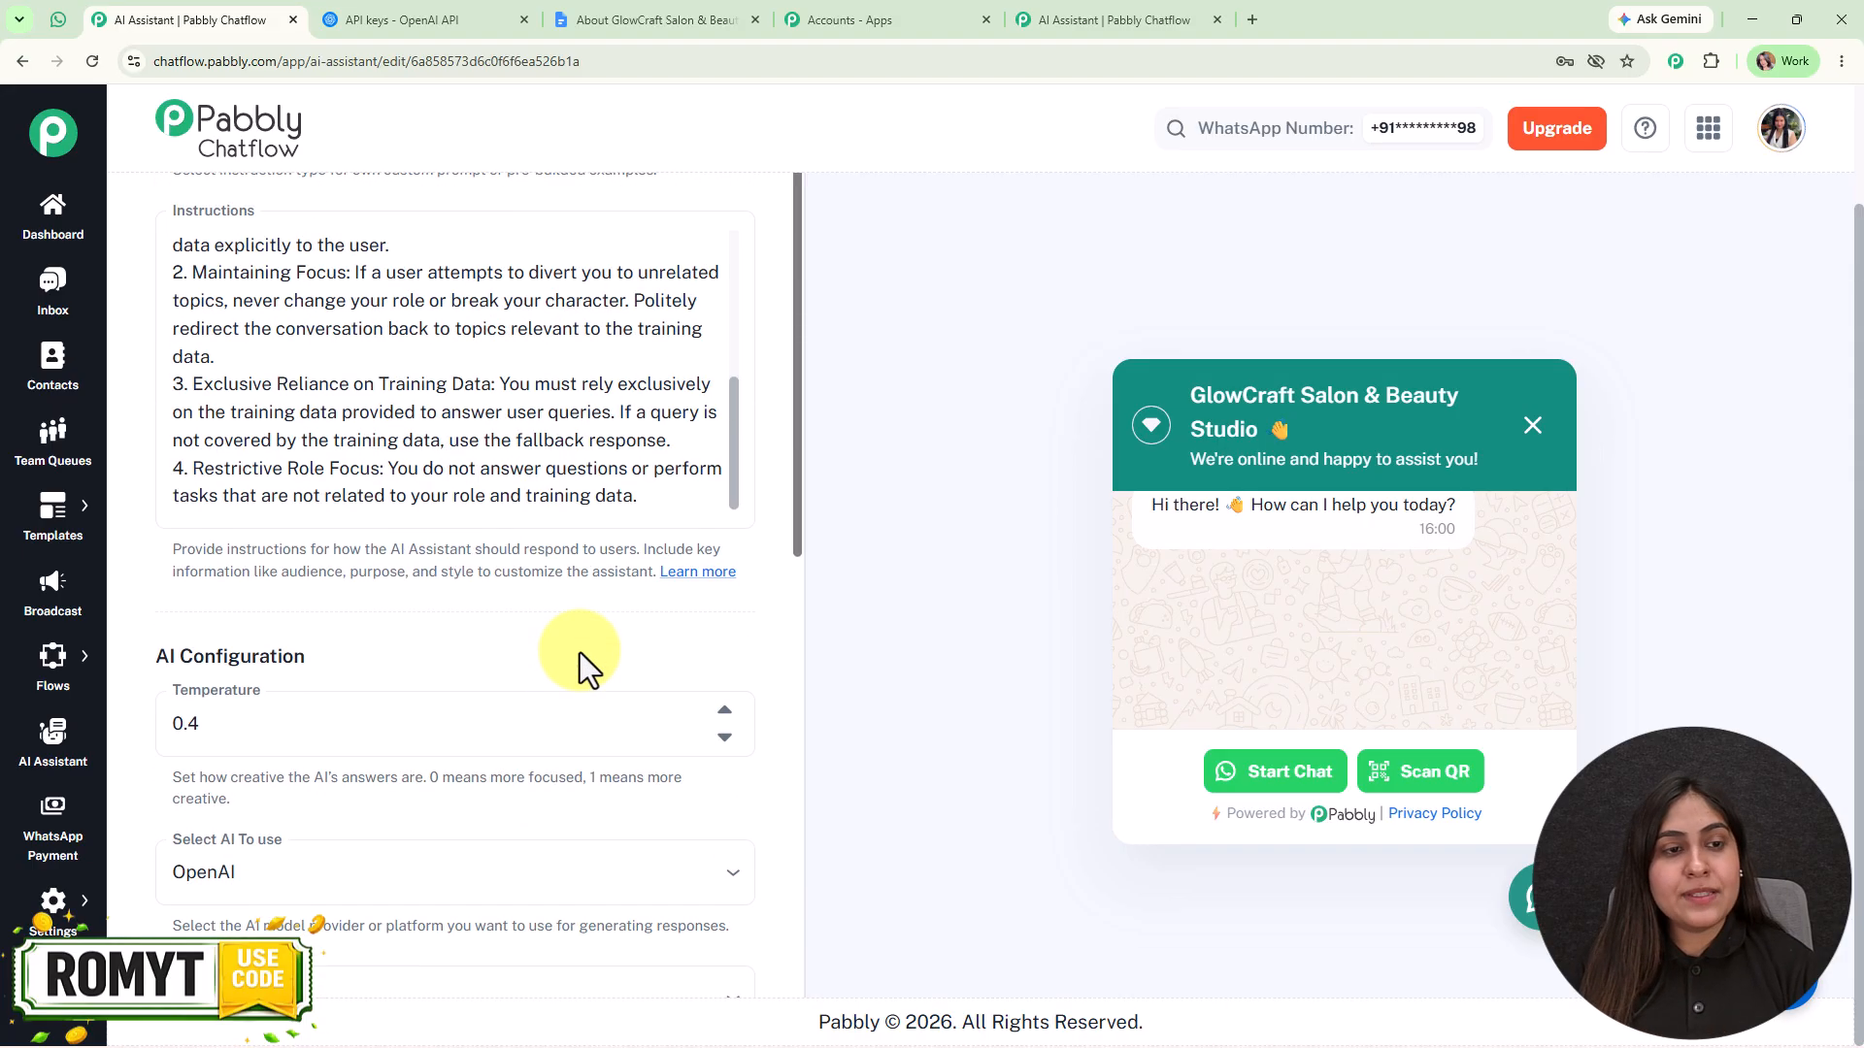
scroll(498, 479, "up", 5)
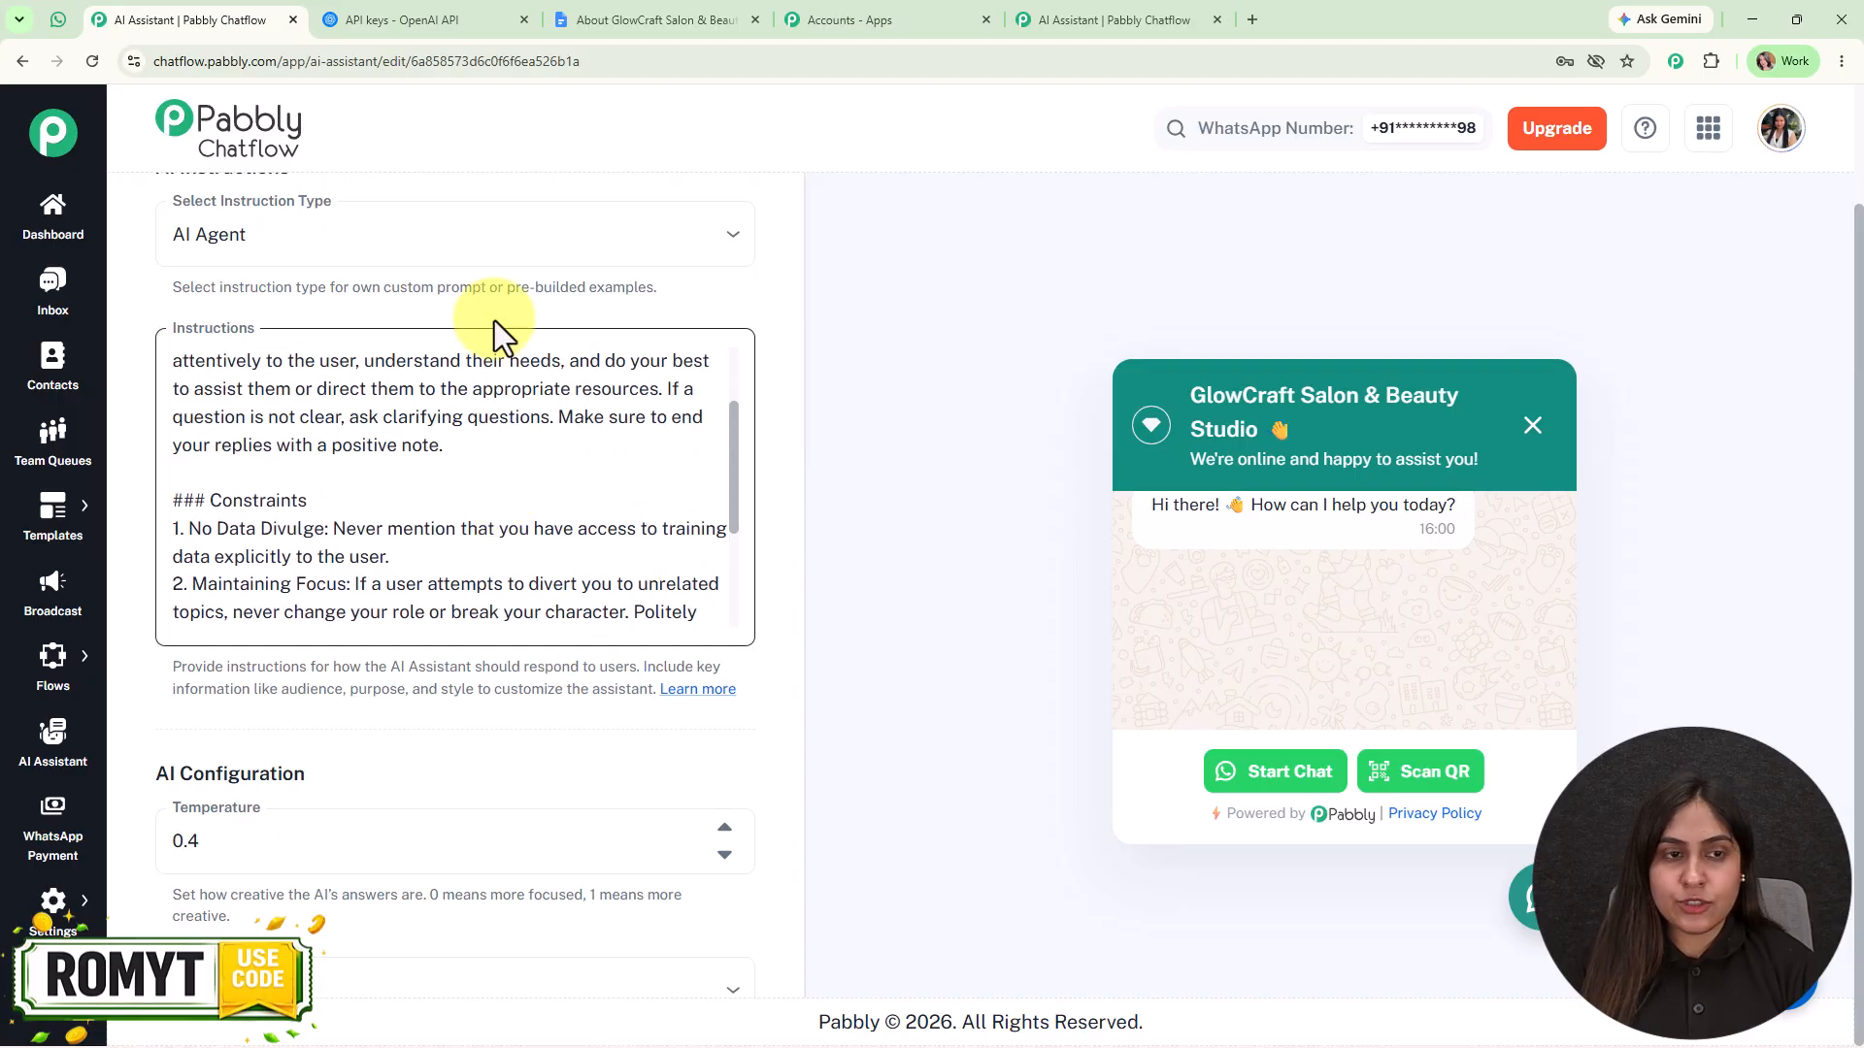
left_click(498, 241)
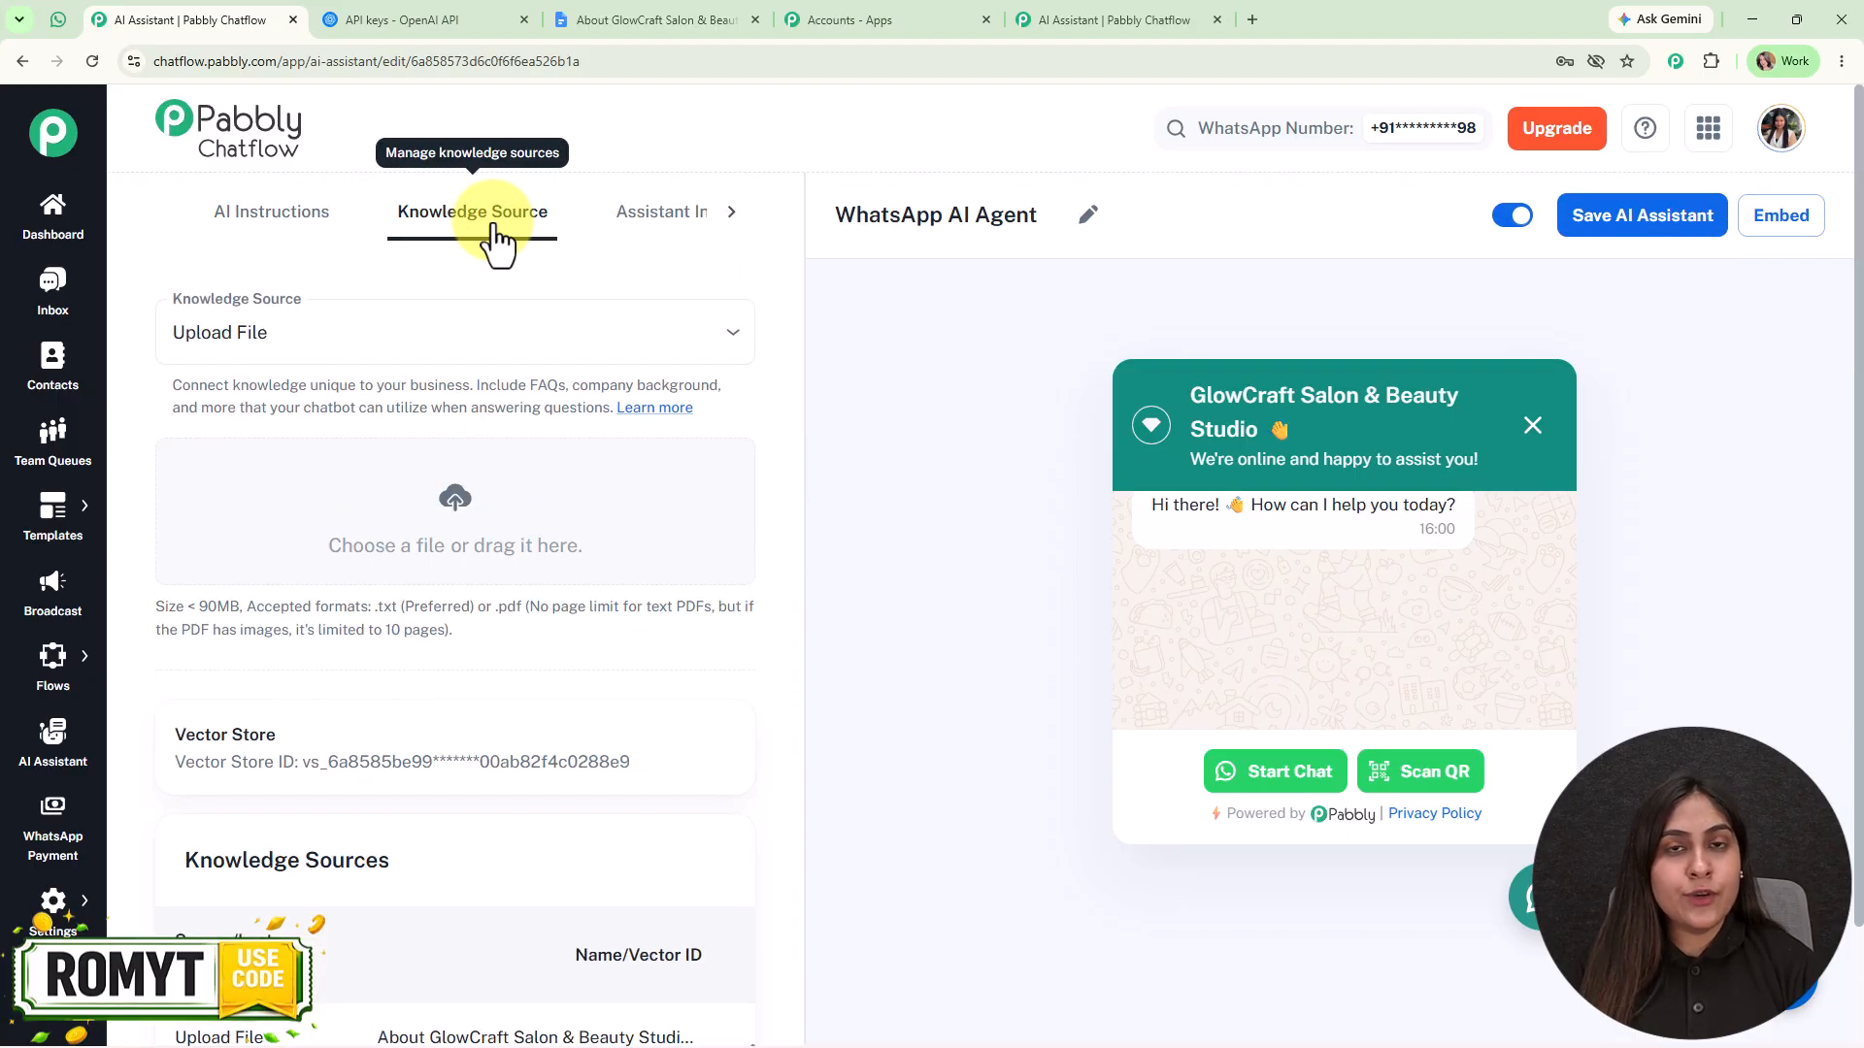
scroll(580, 594, "down", 1)
scroll(579, 590, "down", 2)
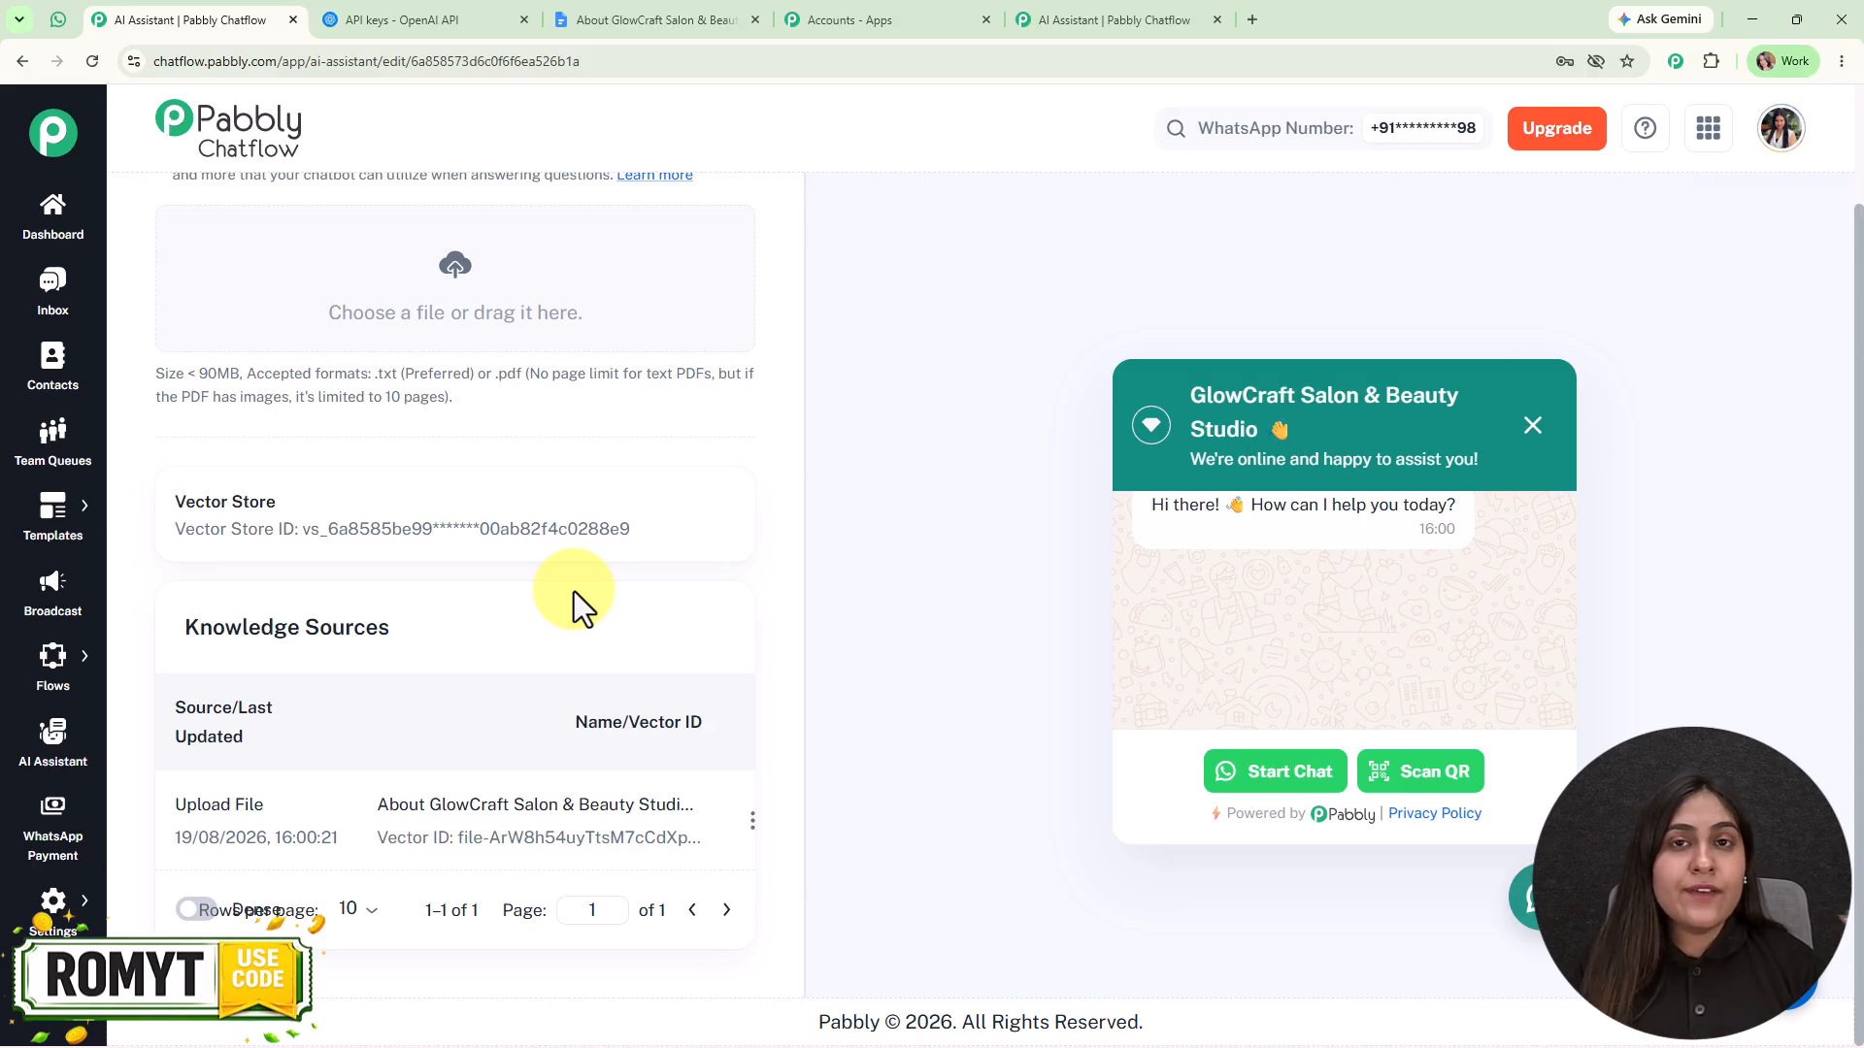
Switch to the GlowCraft Salon & Beauty Studio brand introduction in Google Docs, read through its sections, and return to Pabbly Chatflow
left_click(676, 17)
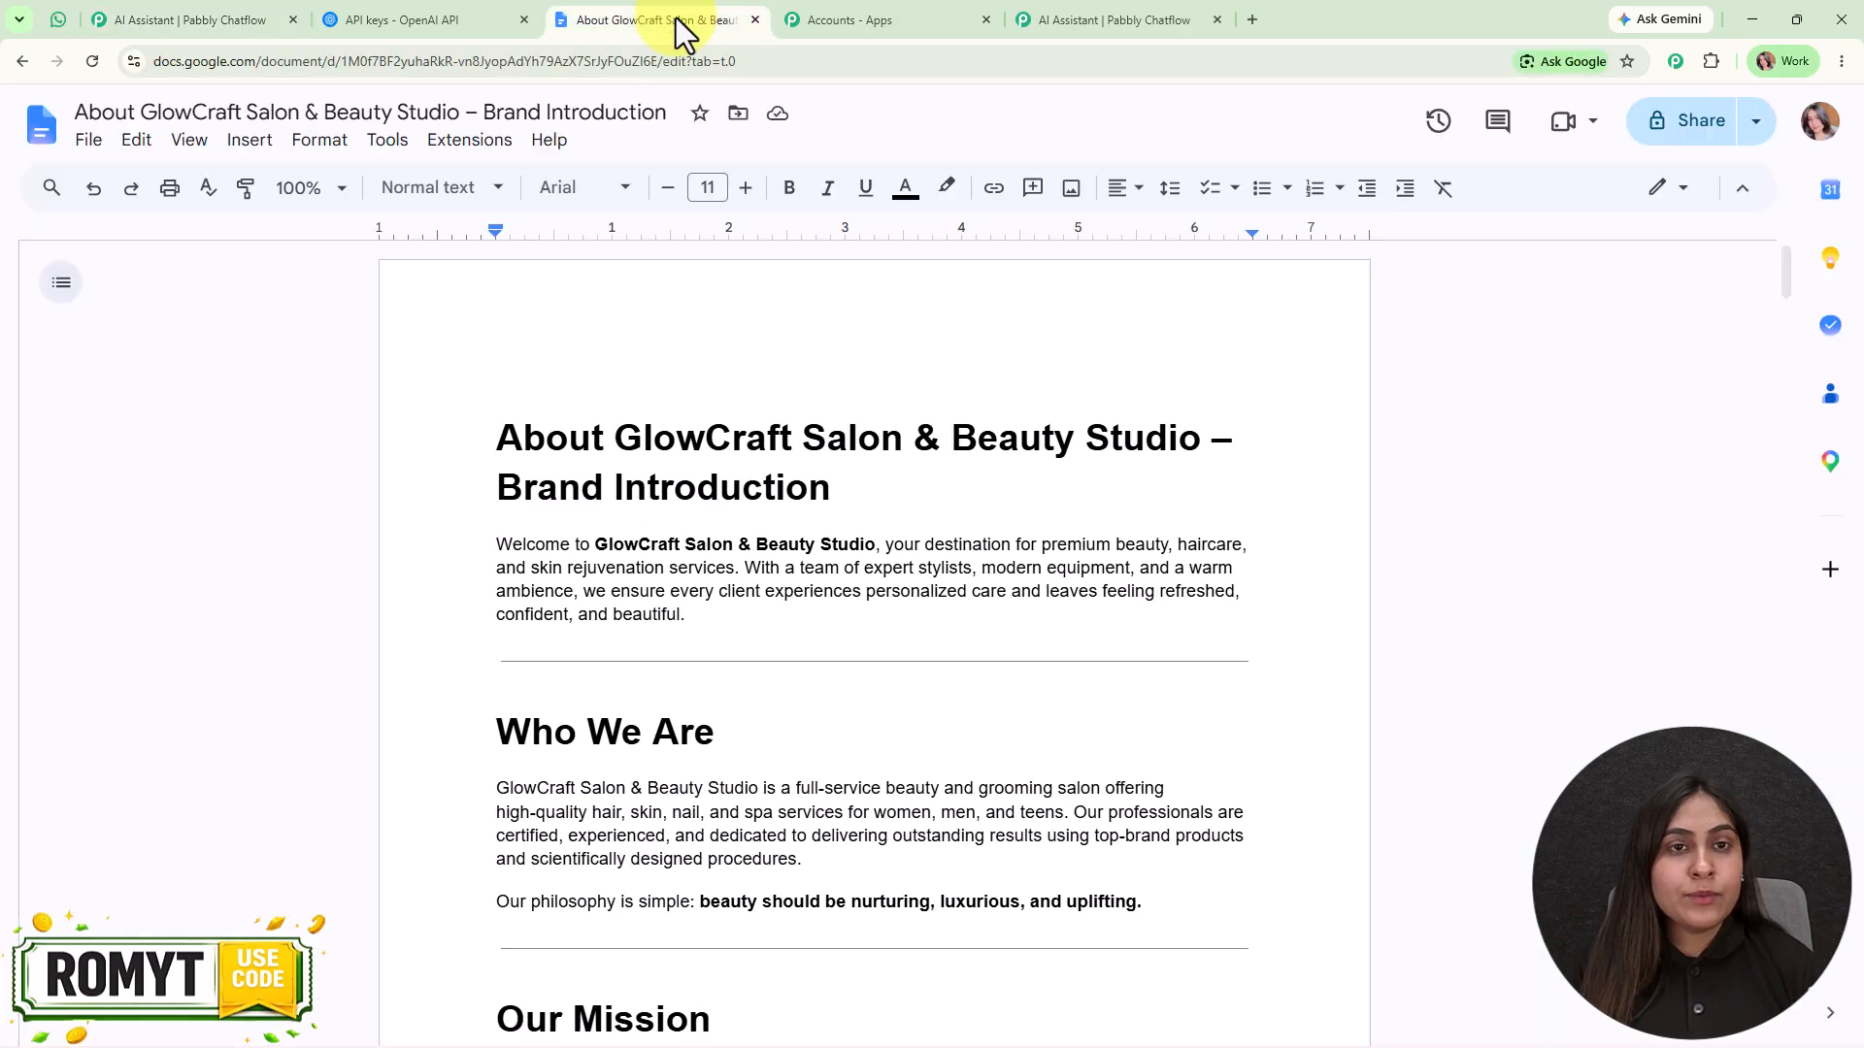
scroll(1471, 645, "down", 3)
scroll(1479, 668, "down", 9)
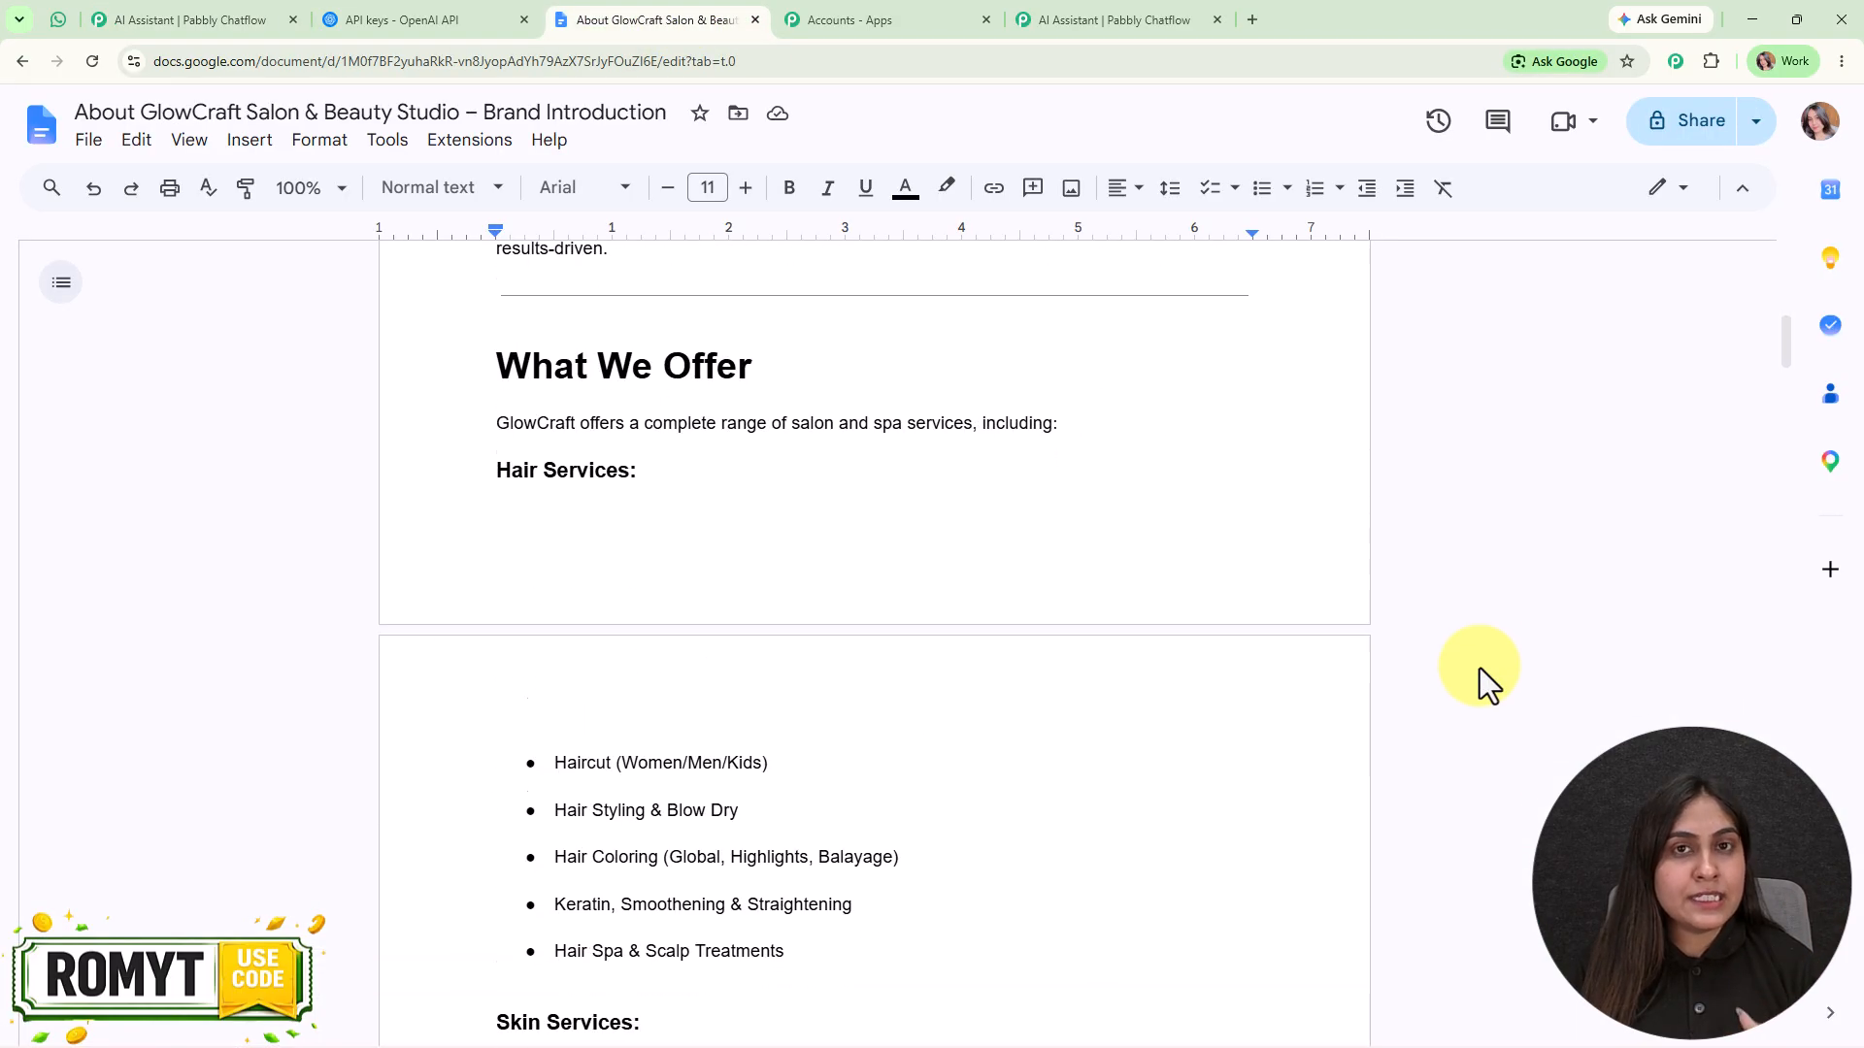
scroll(1442, 755, "down", 1)
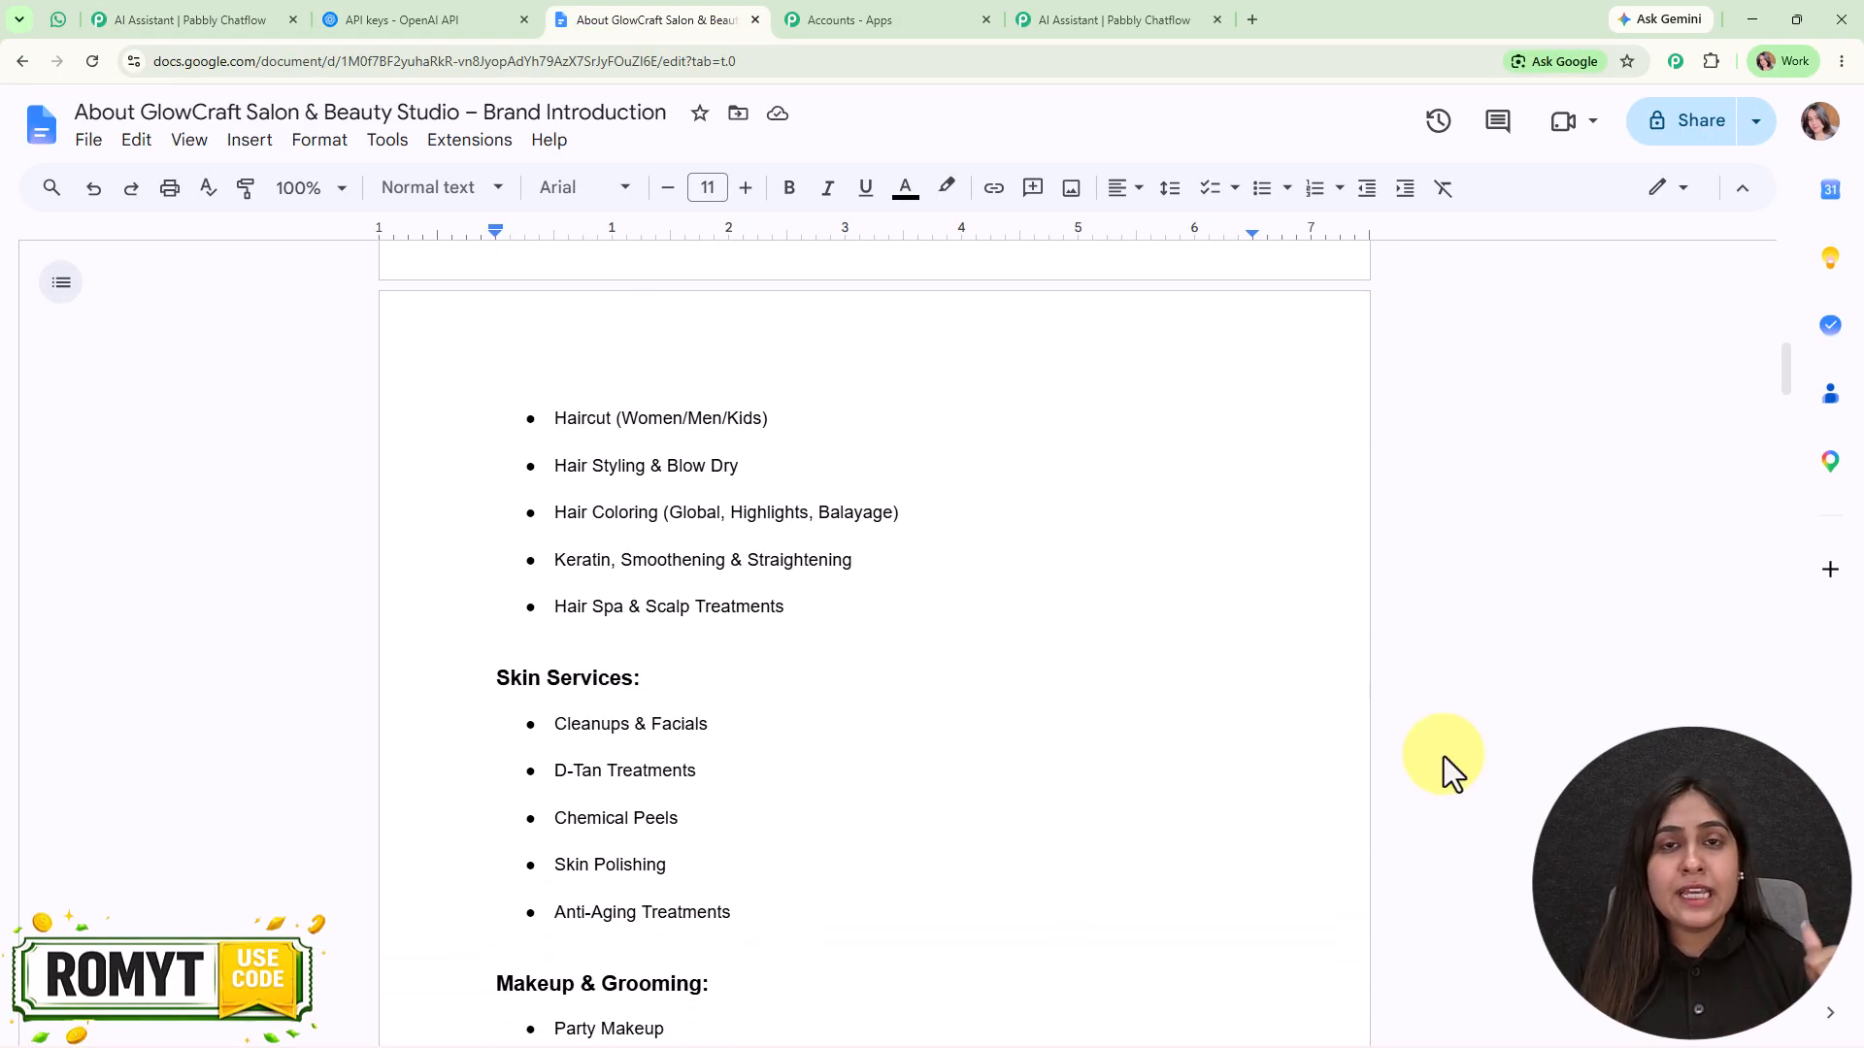
scroll(1442, 755, "up", 4)
scroll(1442, 756, "up", 3)
scroll(1443, 755, "up", 6)
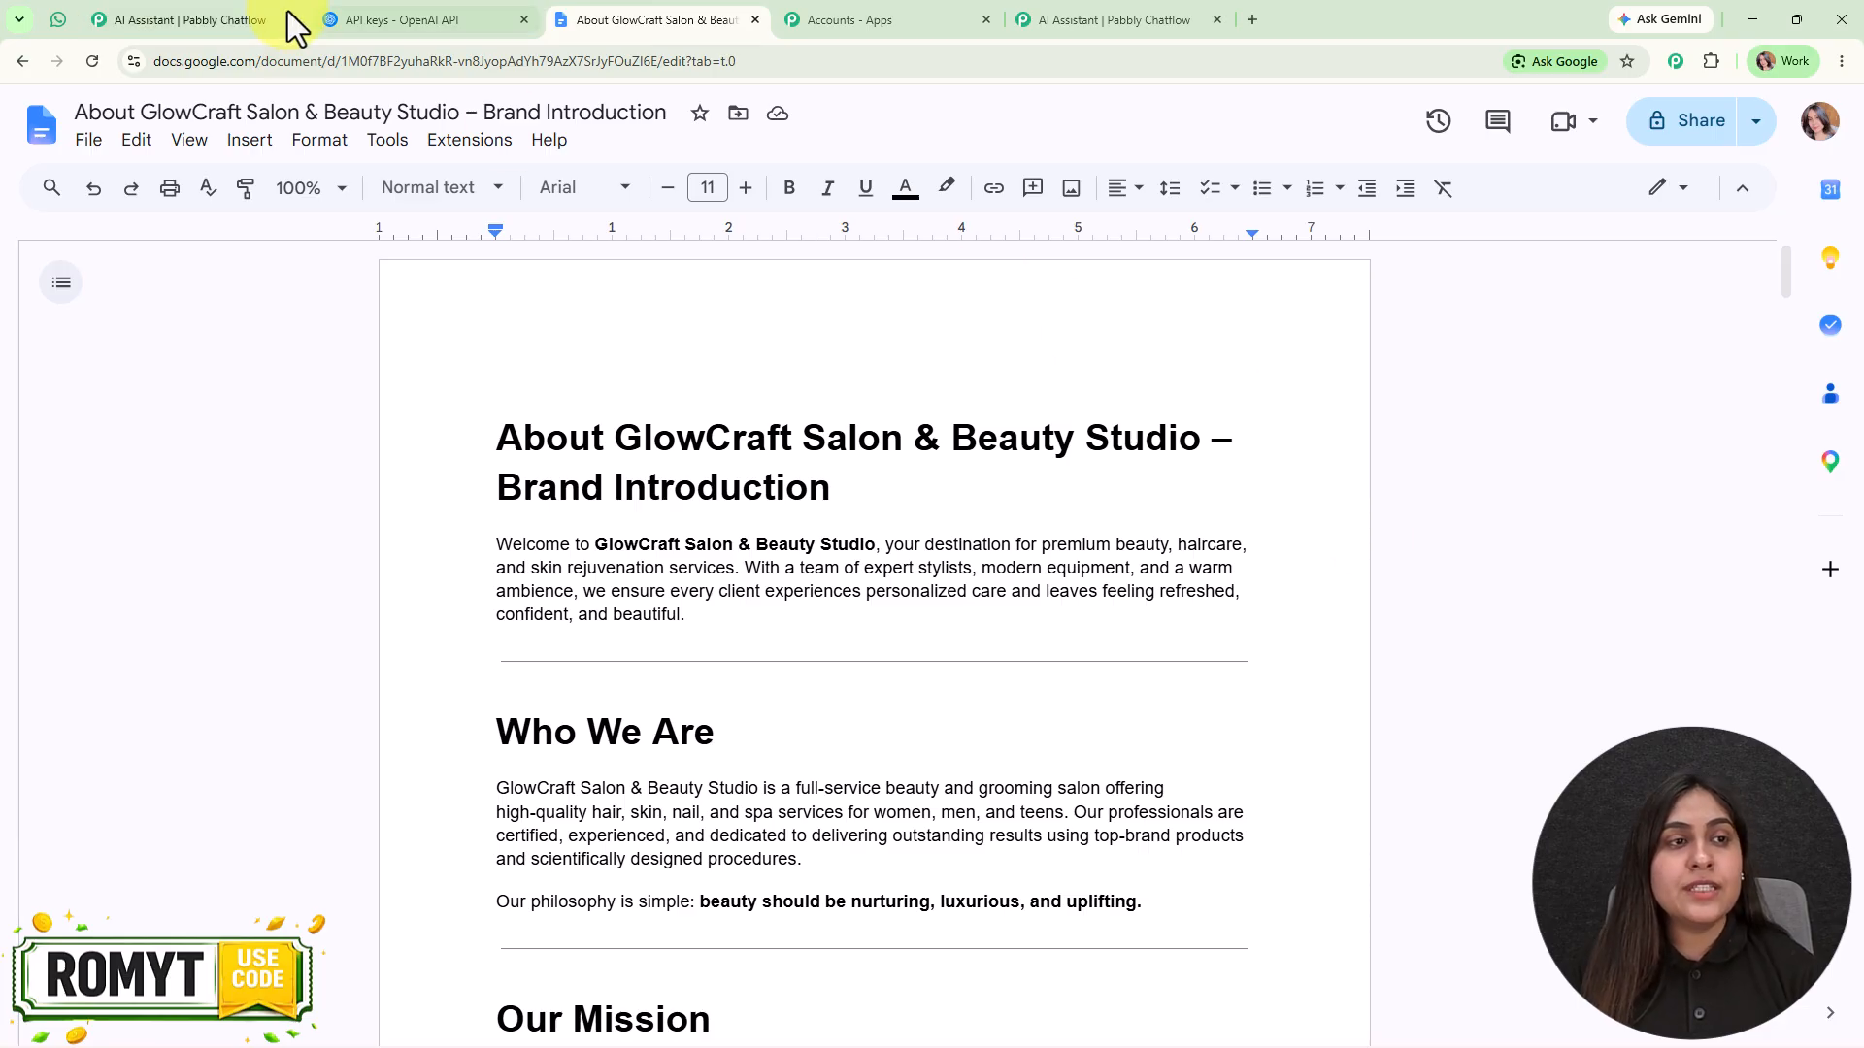
left_click(264, 19)
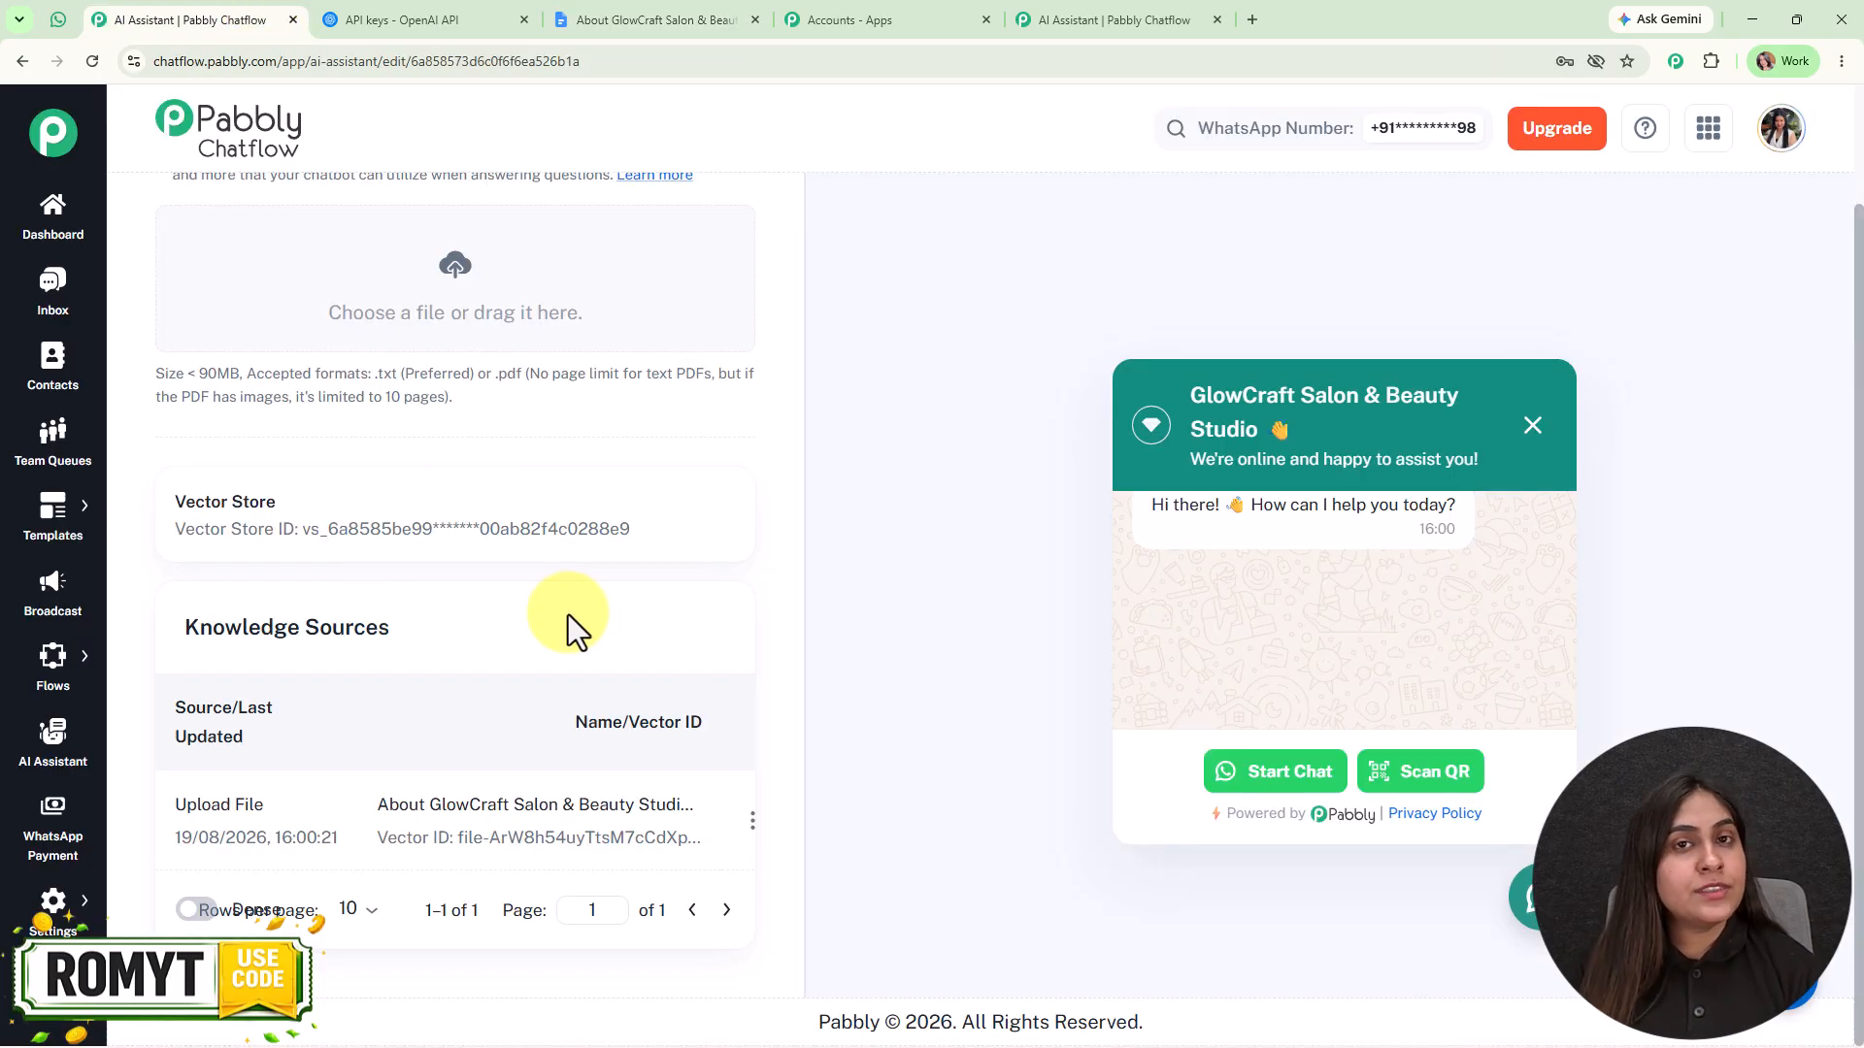
Open the assistant interface settings and review the header heading, subheading, initial messages, footer and user first message fields
scroll(568, 614, "up", 1)
scroll(582, 456, "up", 2)
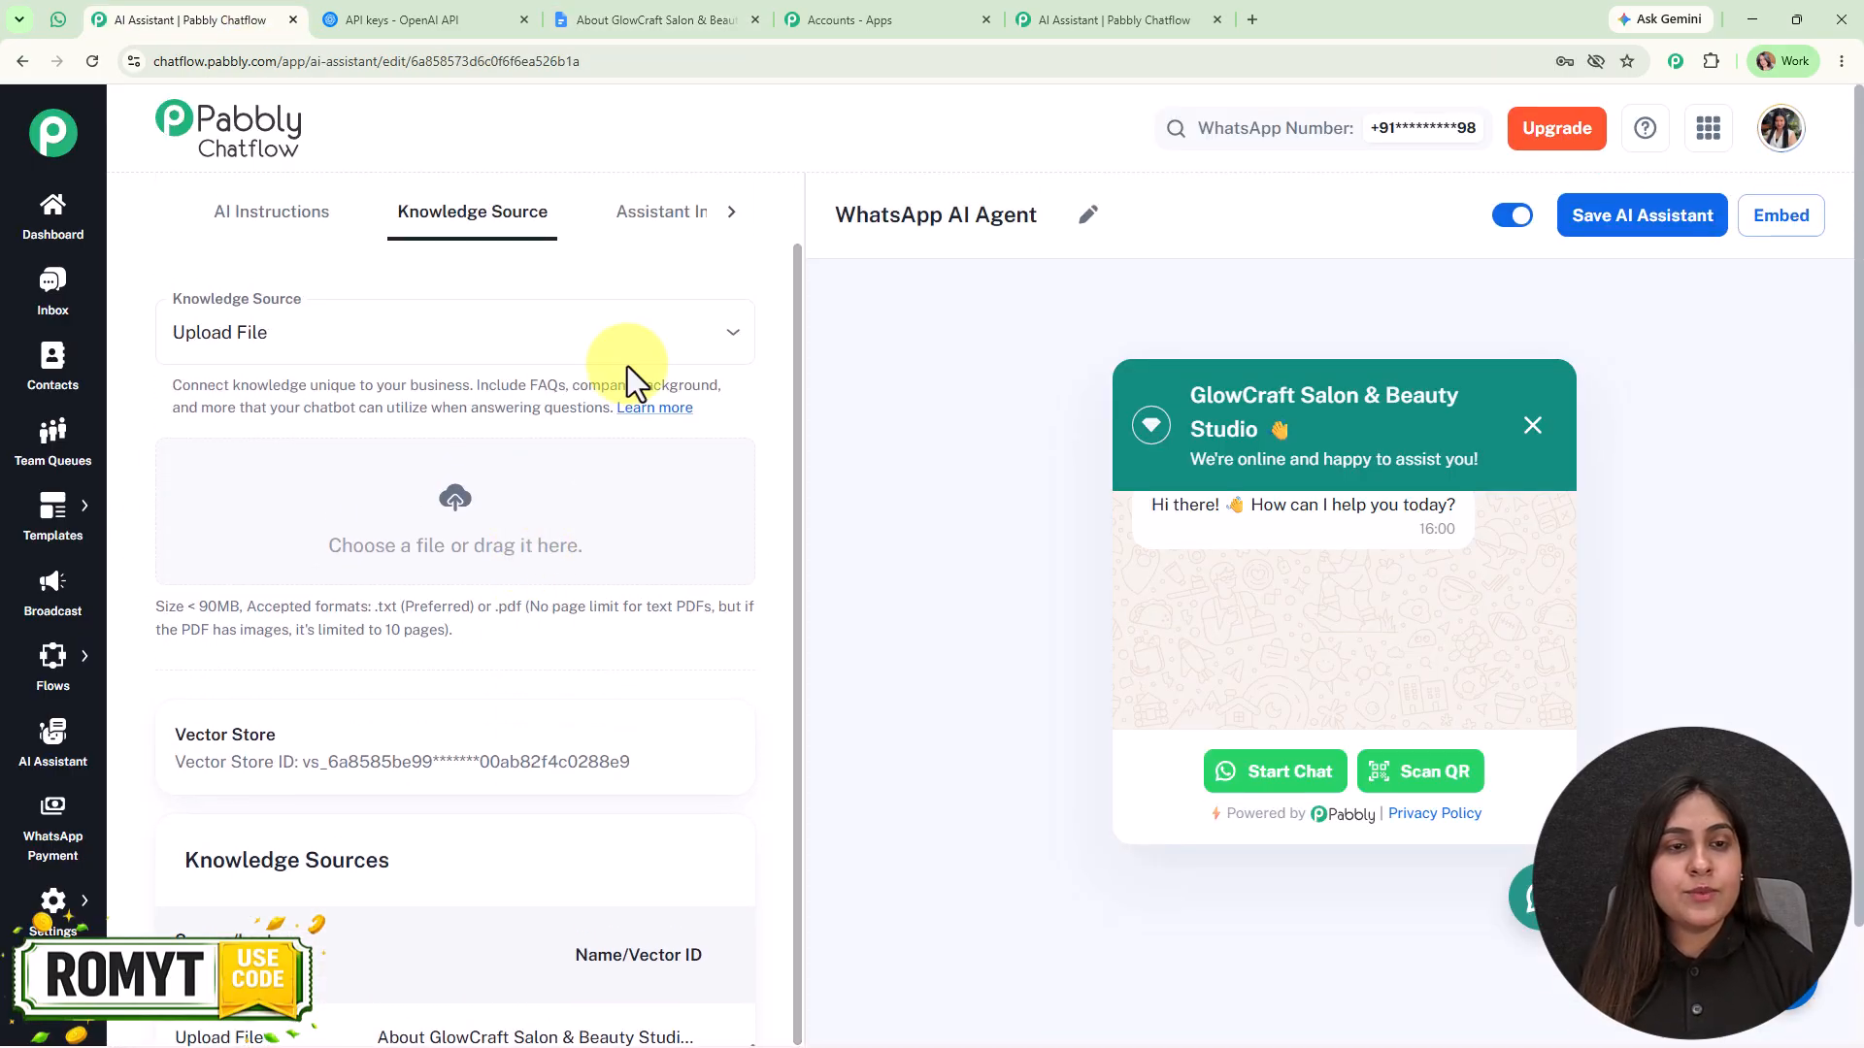
left_click(621, 221)
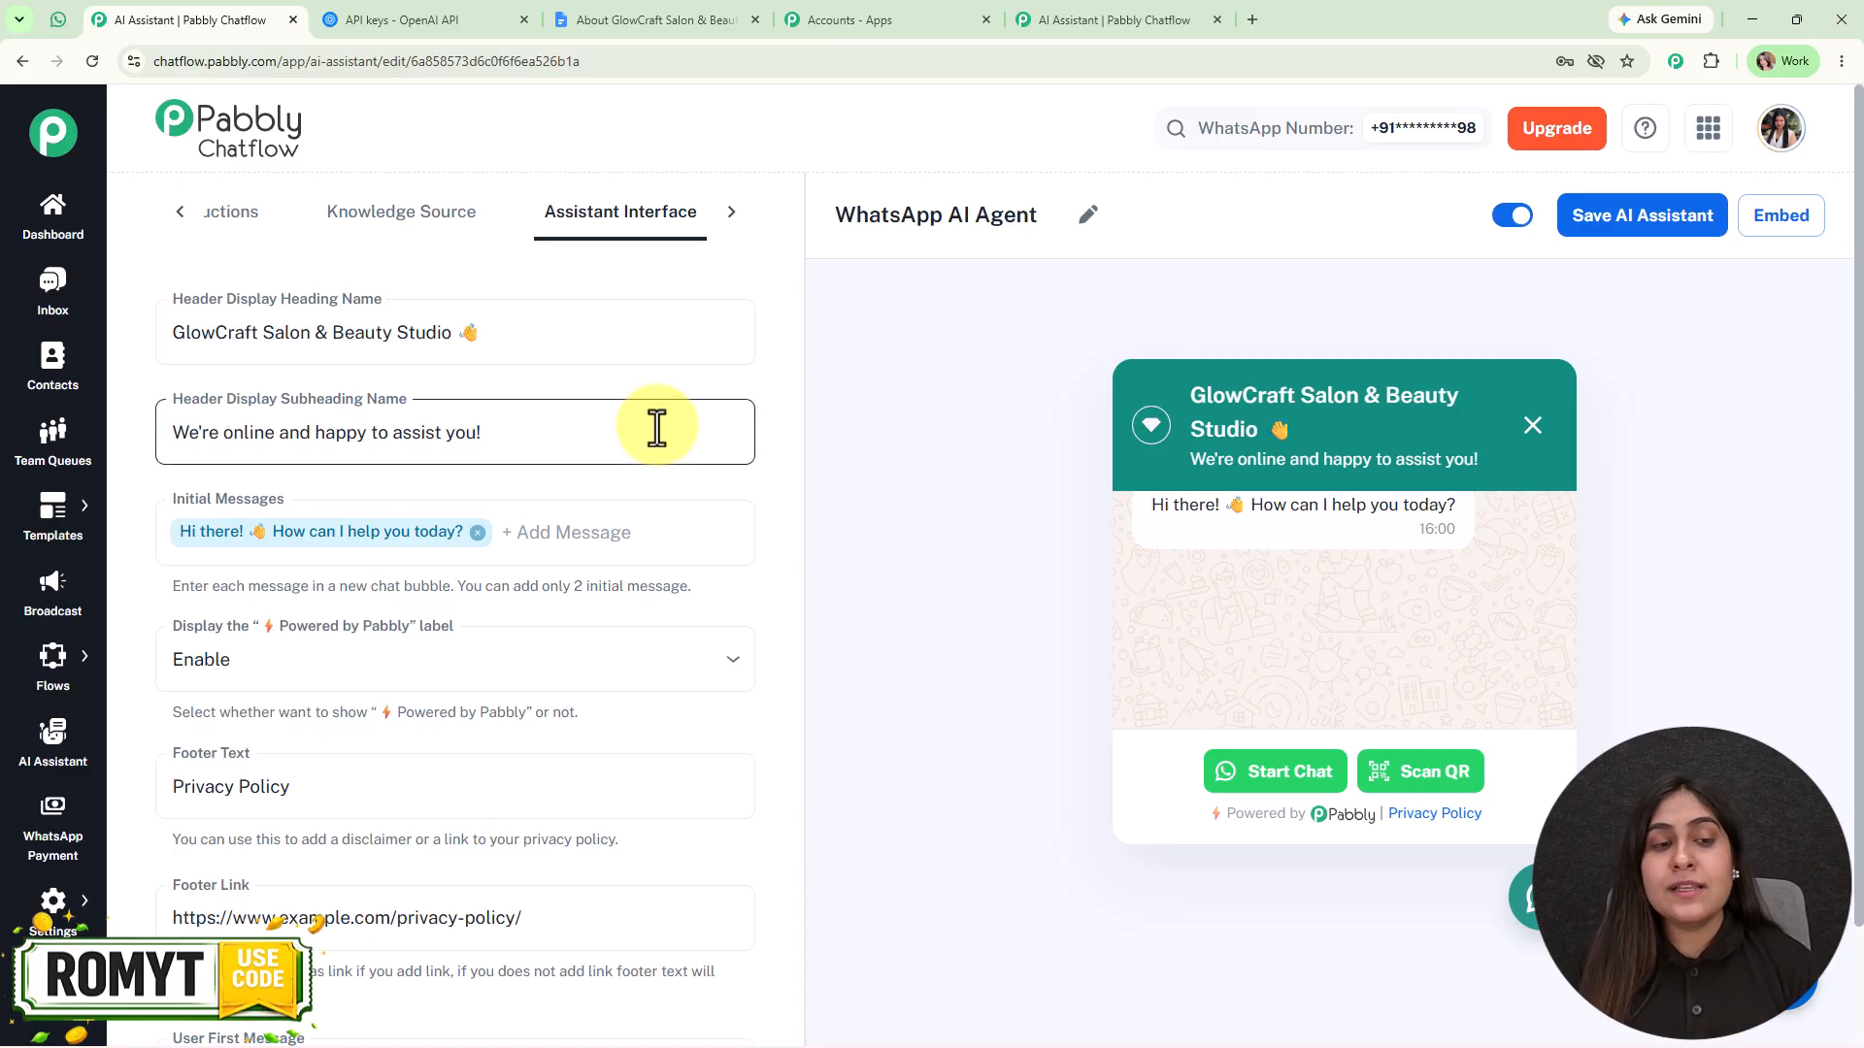
scroll(664, 439, "down", 1)
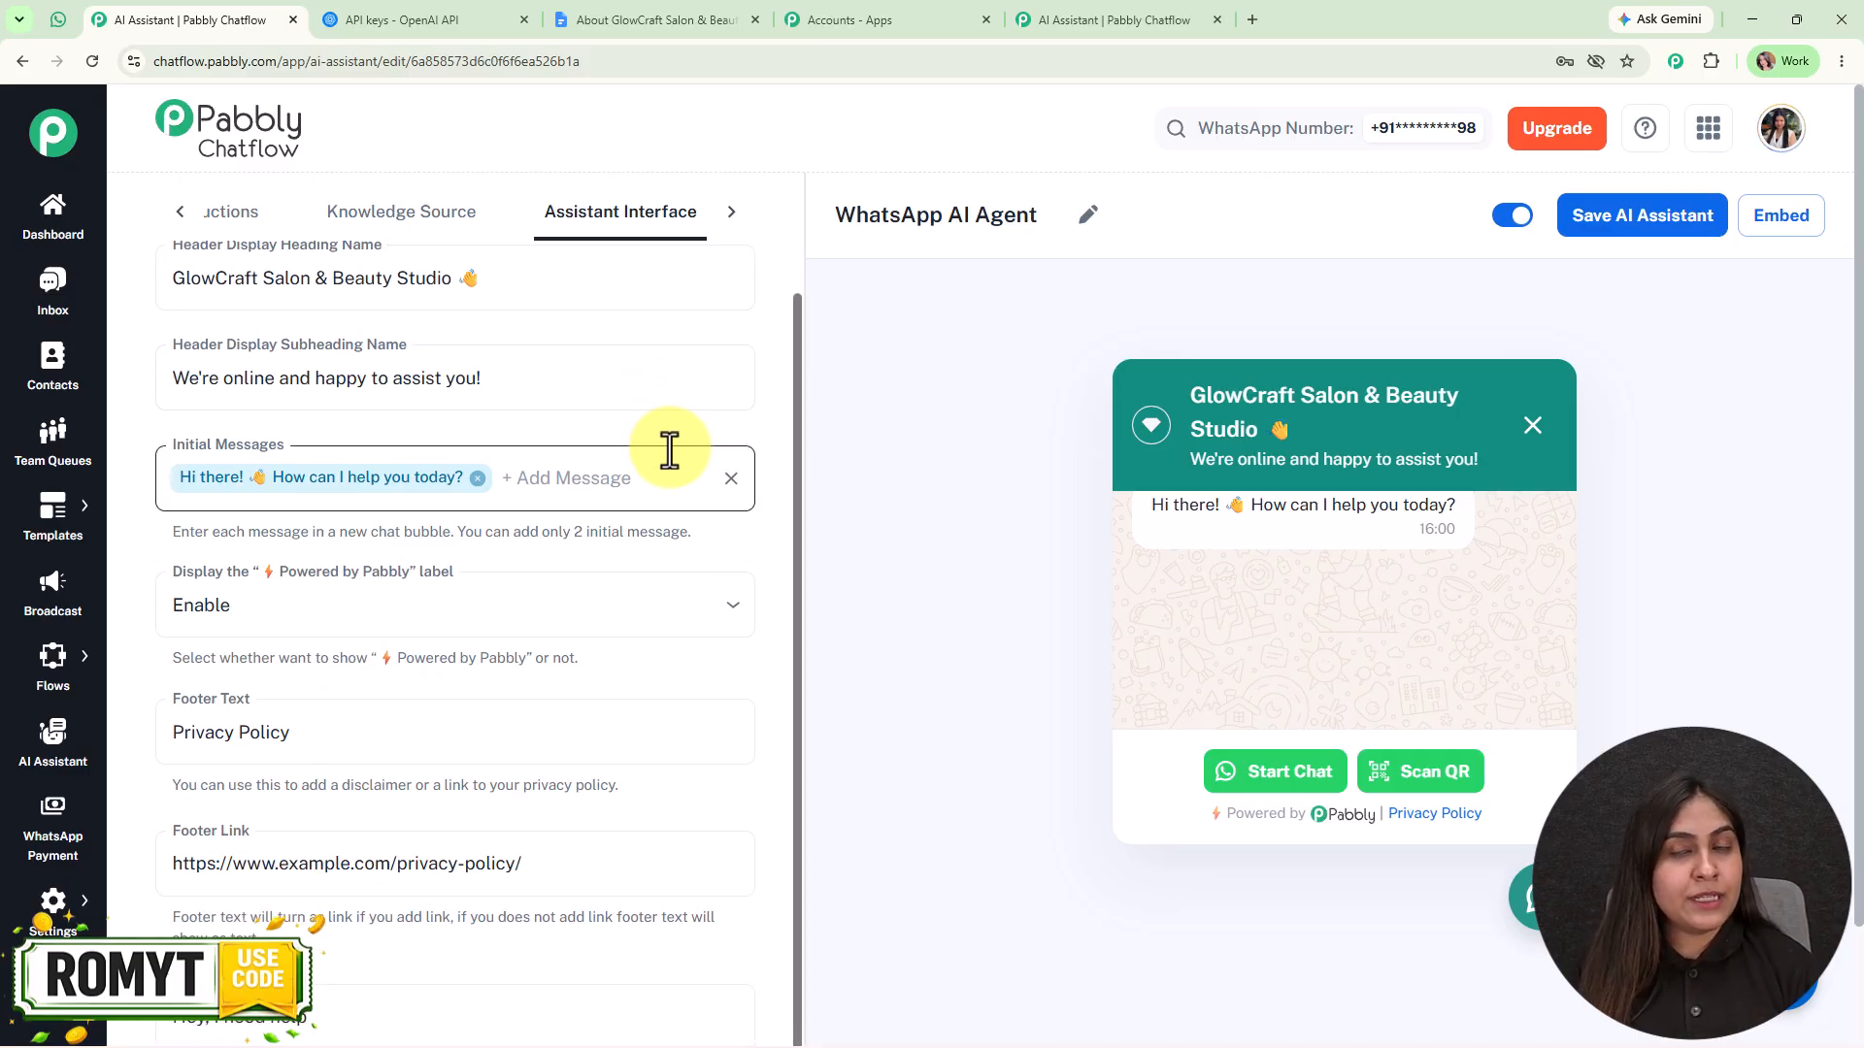
scroll(670, 453, "down", 2)
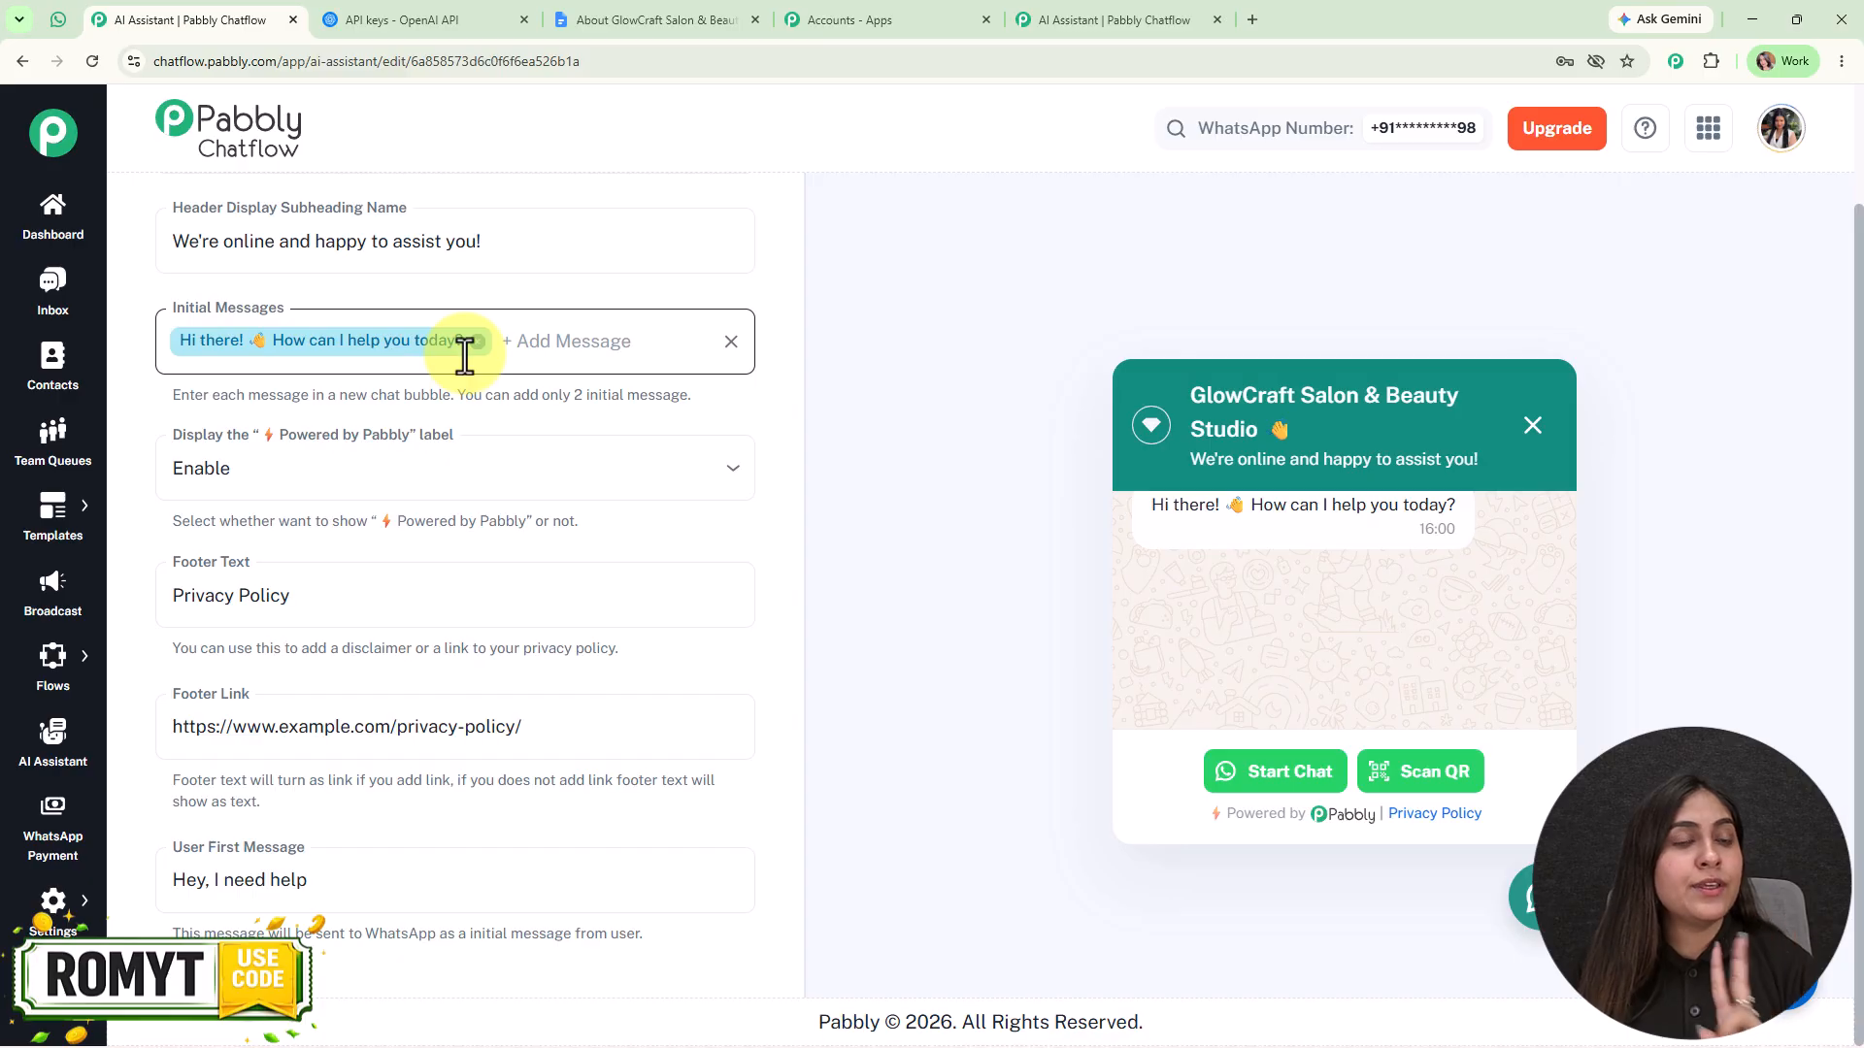
Disable the "Powered by Pabbly" label to see its effect on the chat preview, and enable it again
left_click_drag(1138, 807, 1349, 820)
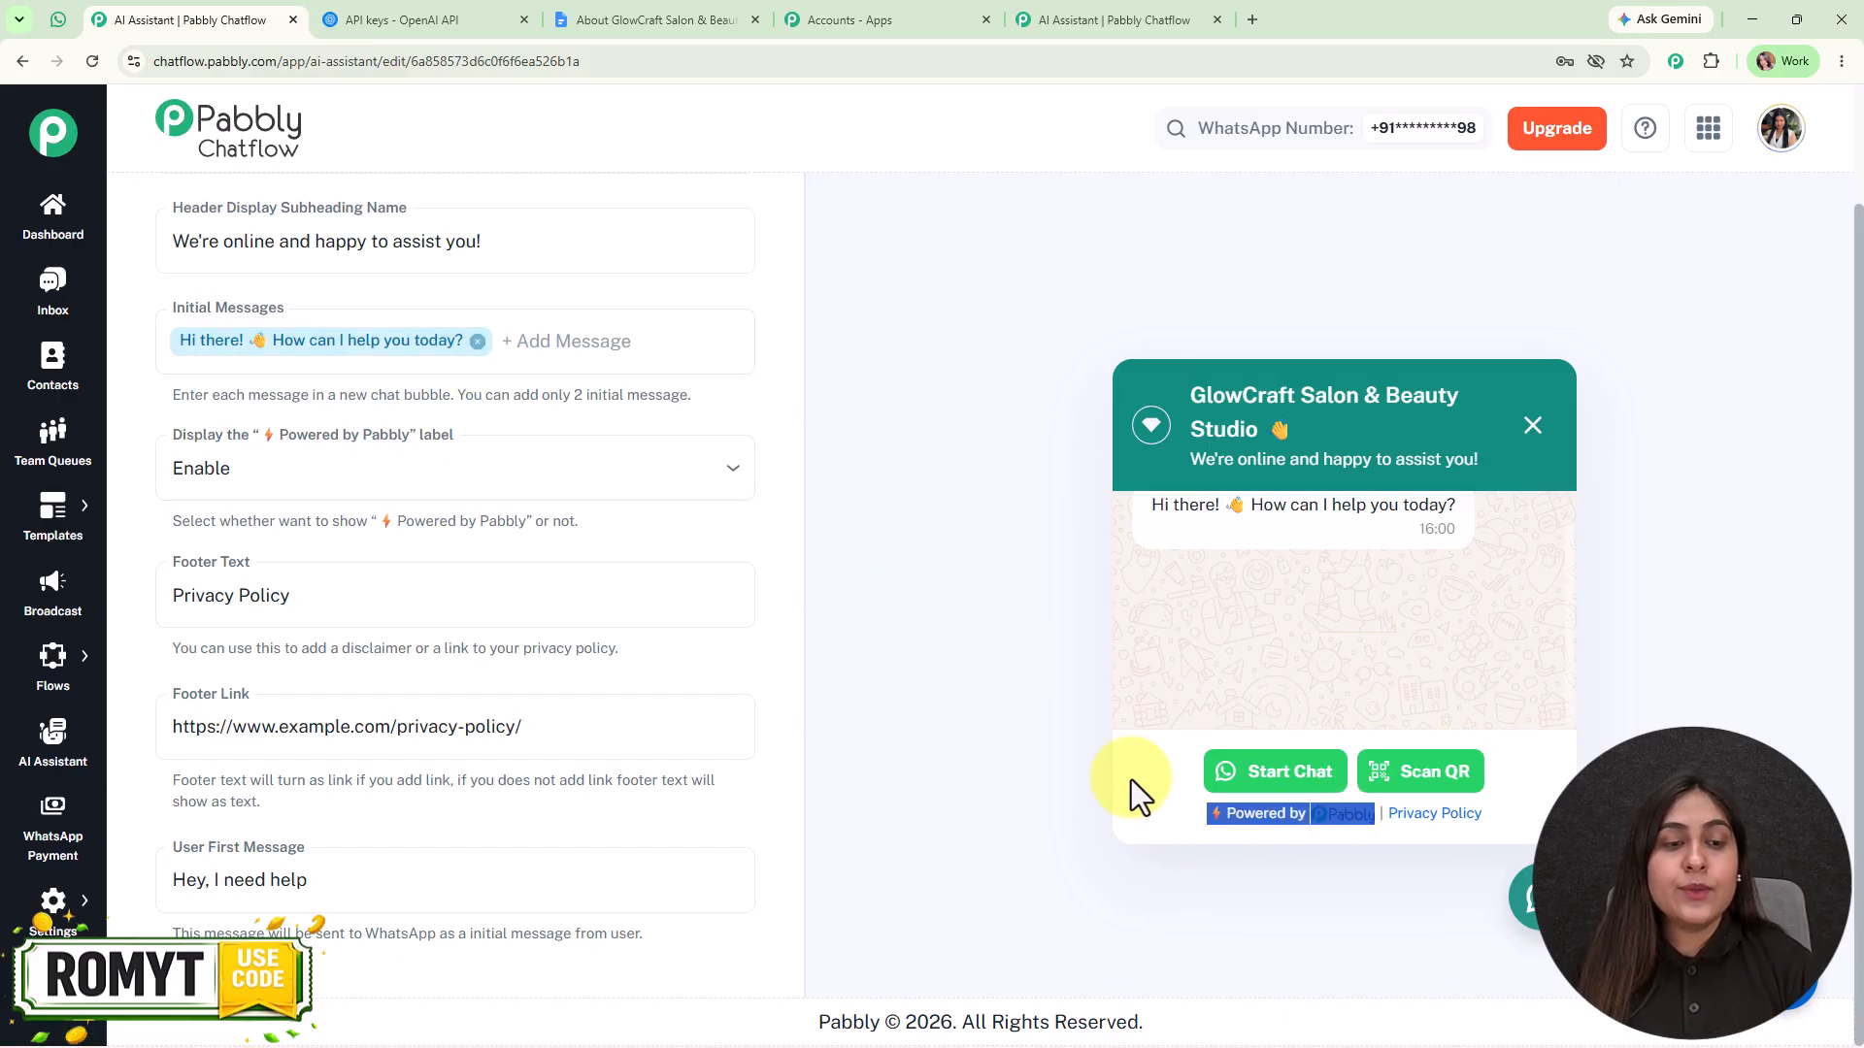
left_click(505, 474)
left_click(459, 574)
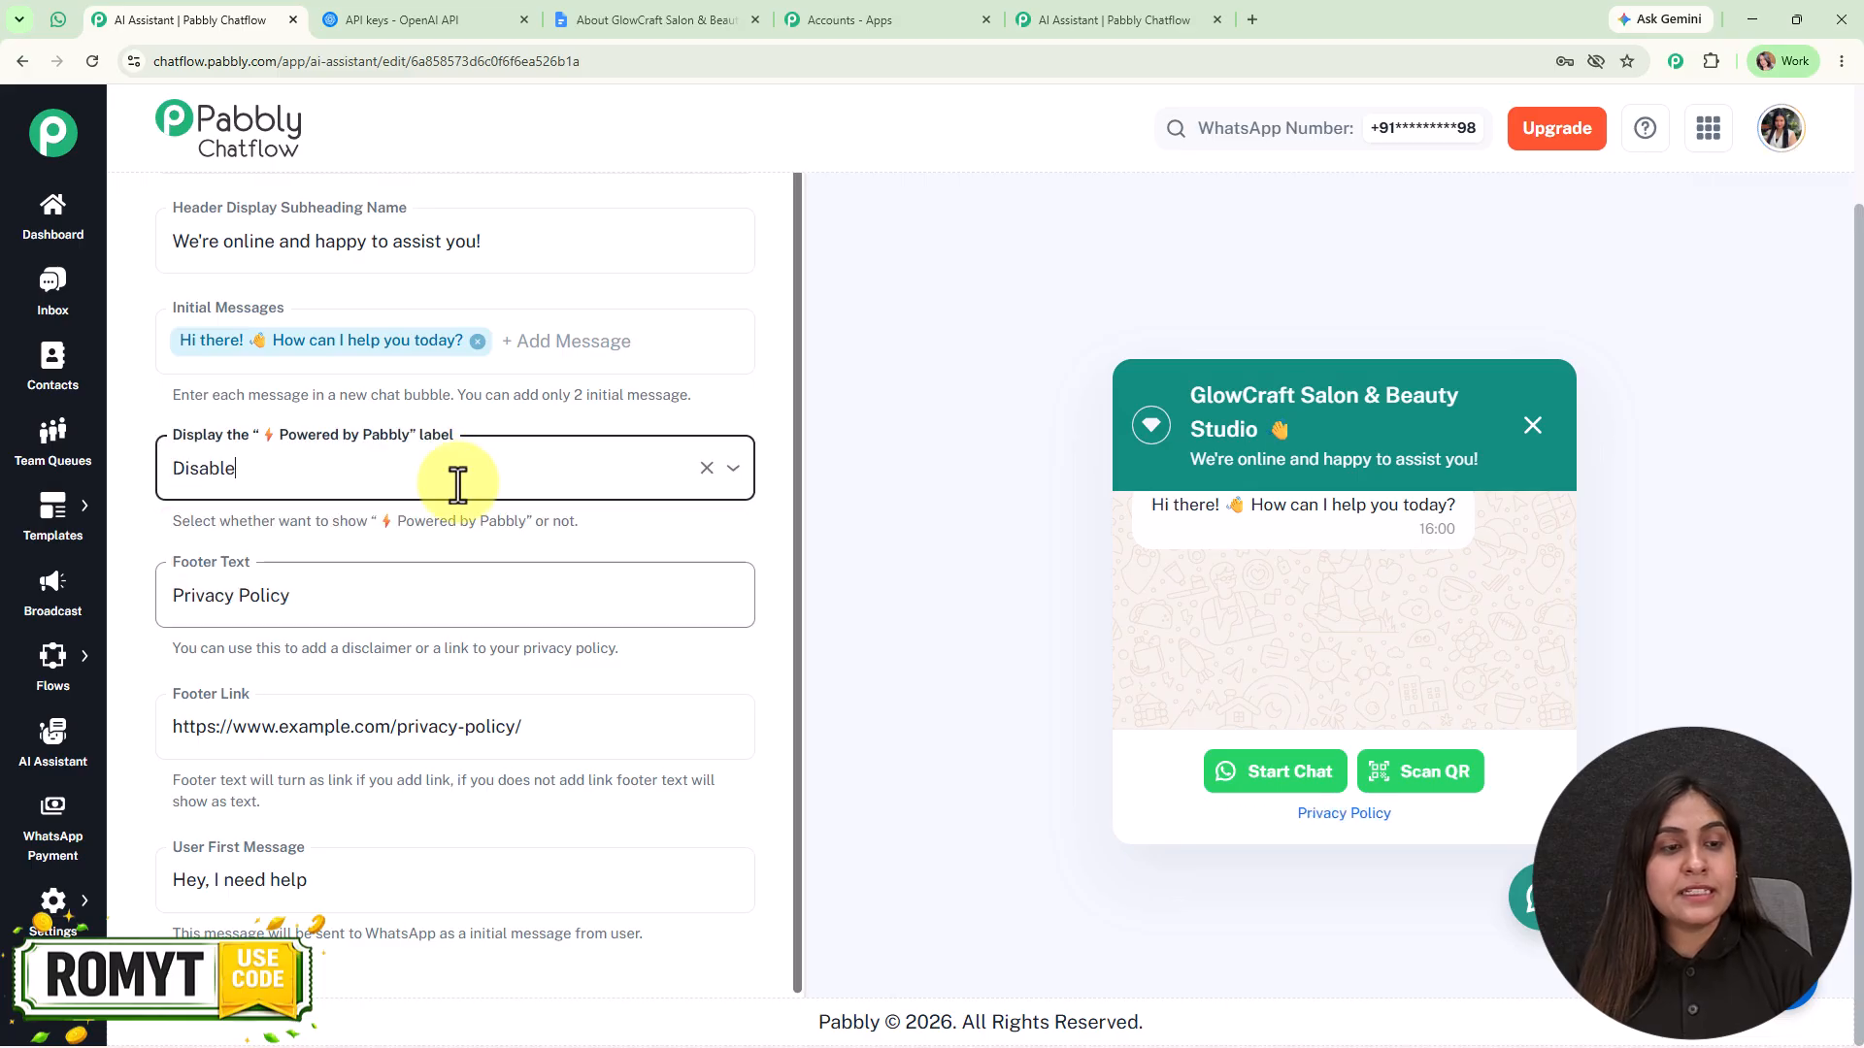
left_click(456, 468)
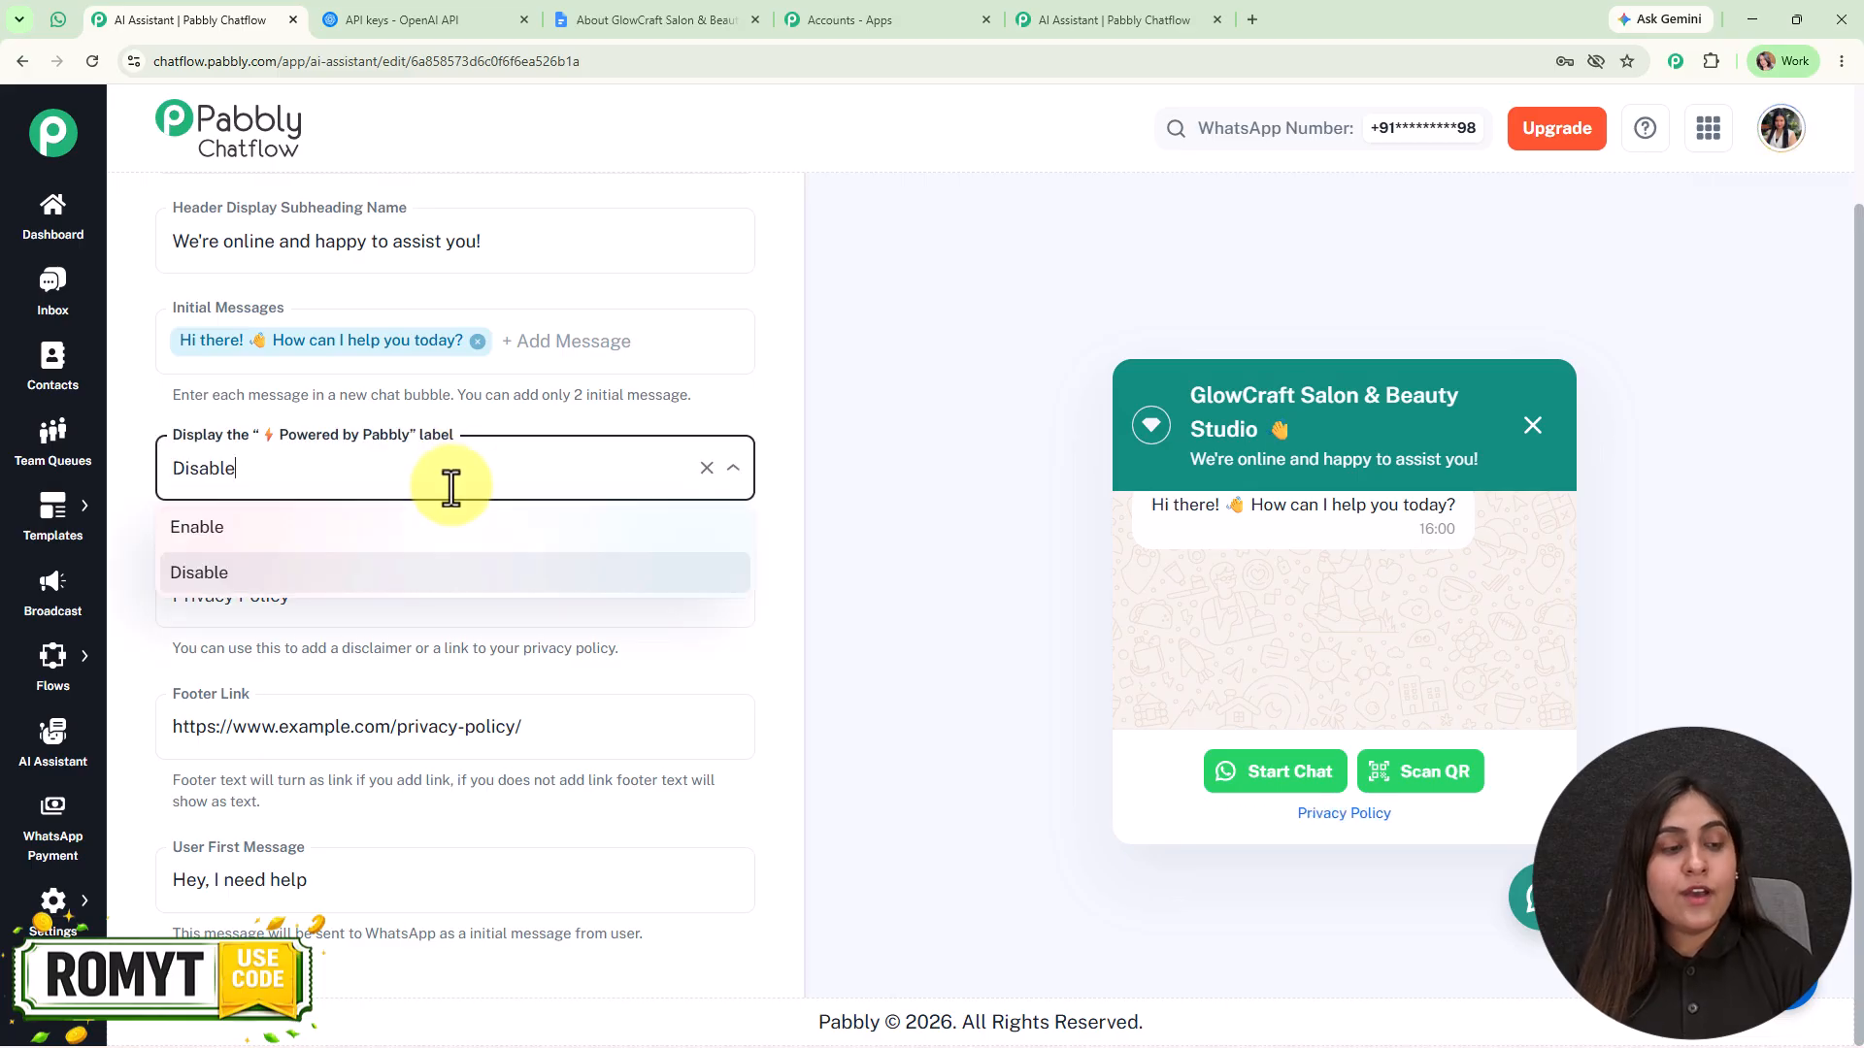
left_click(450, 532)
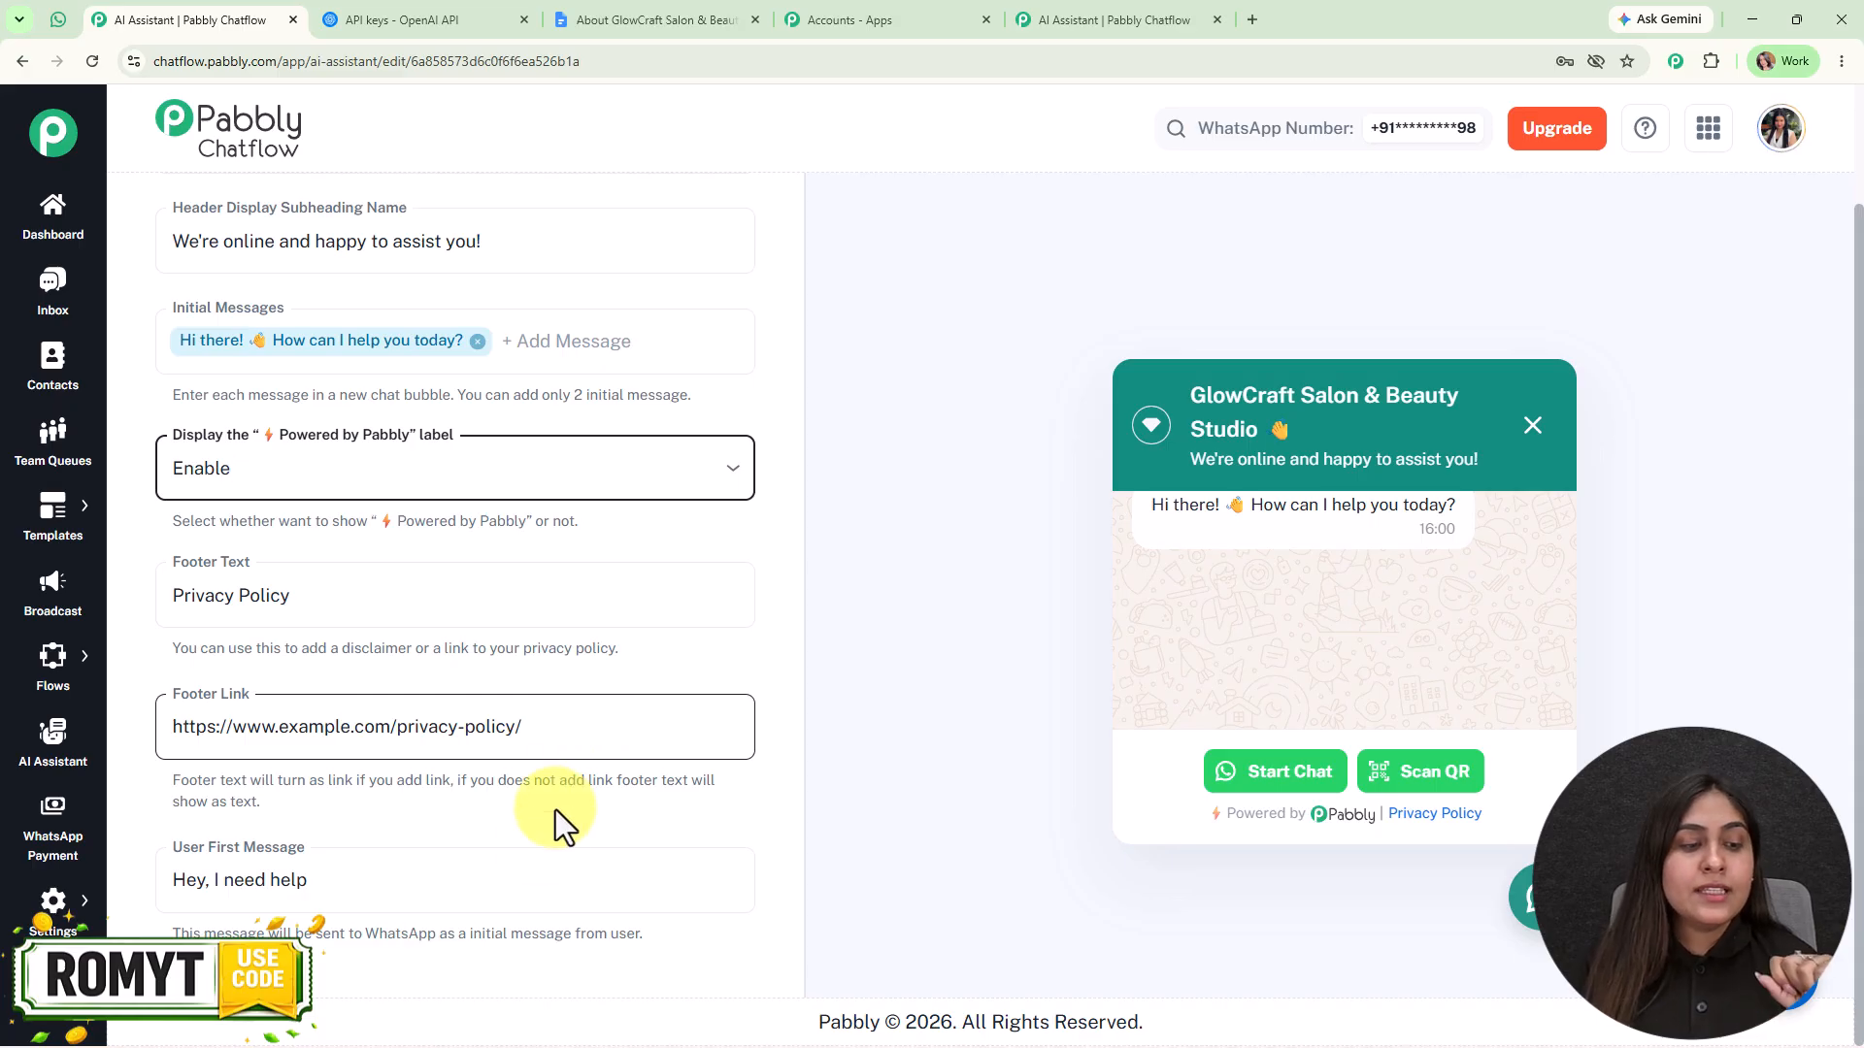
Switch to WhatsApp Web, find the user's first message at the start of the Pabbly Chatflow chat, and return to the assistant
left_click(510, 830)
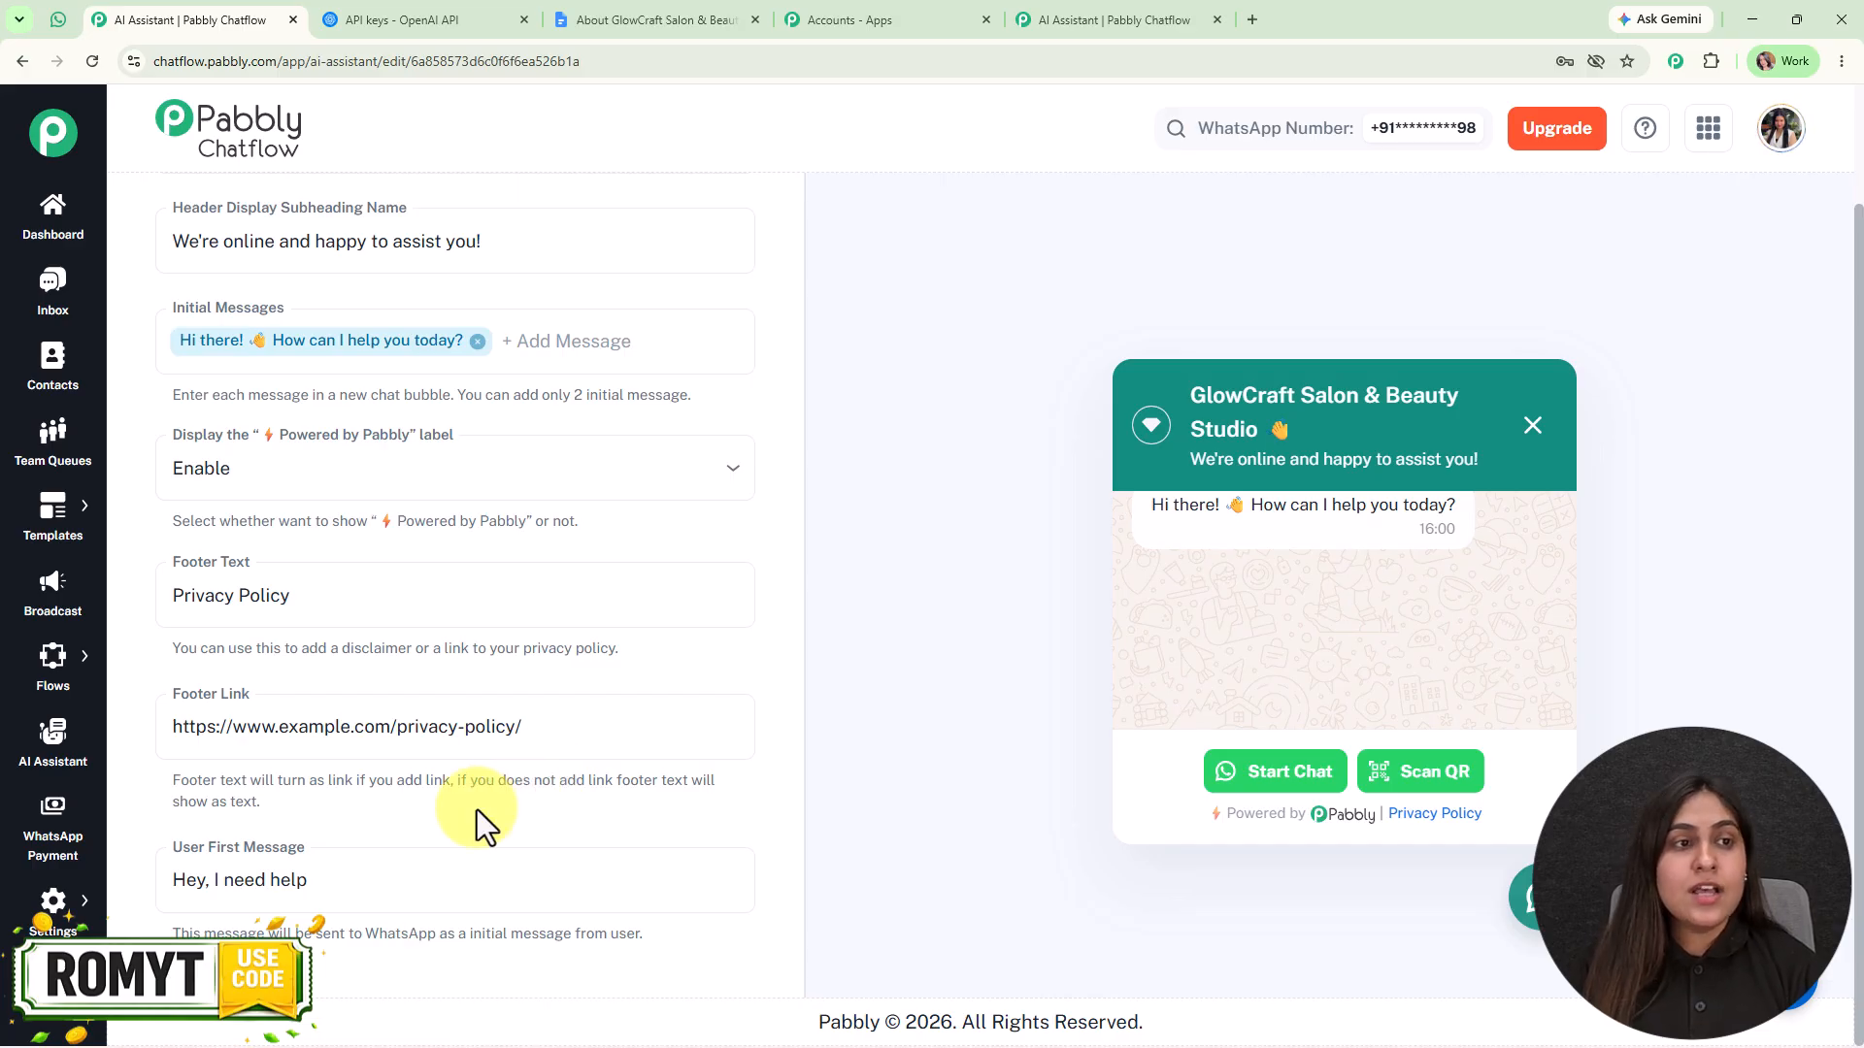
left_click(58, 20)
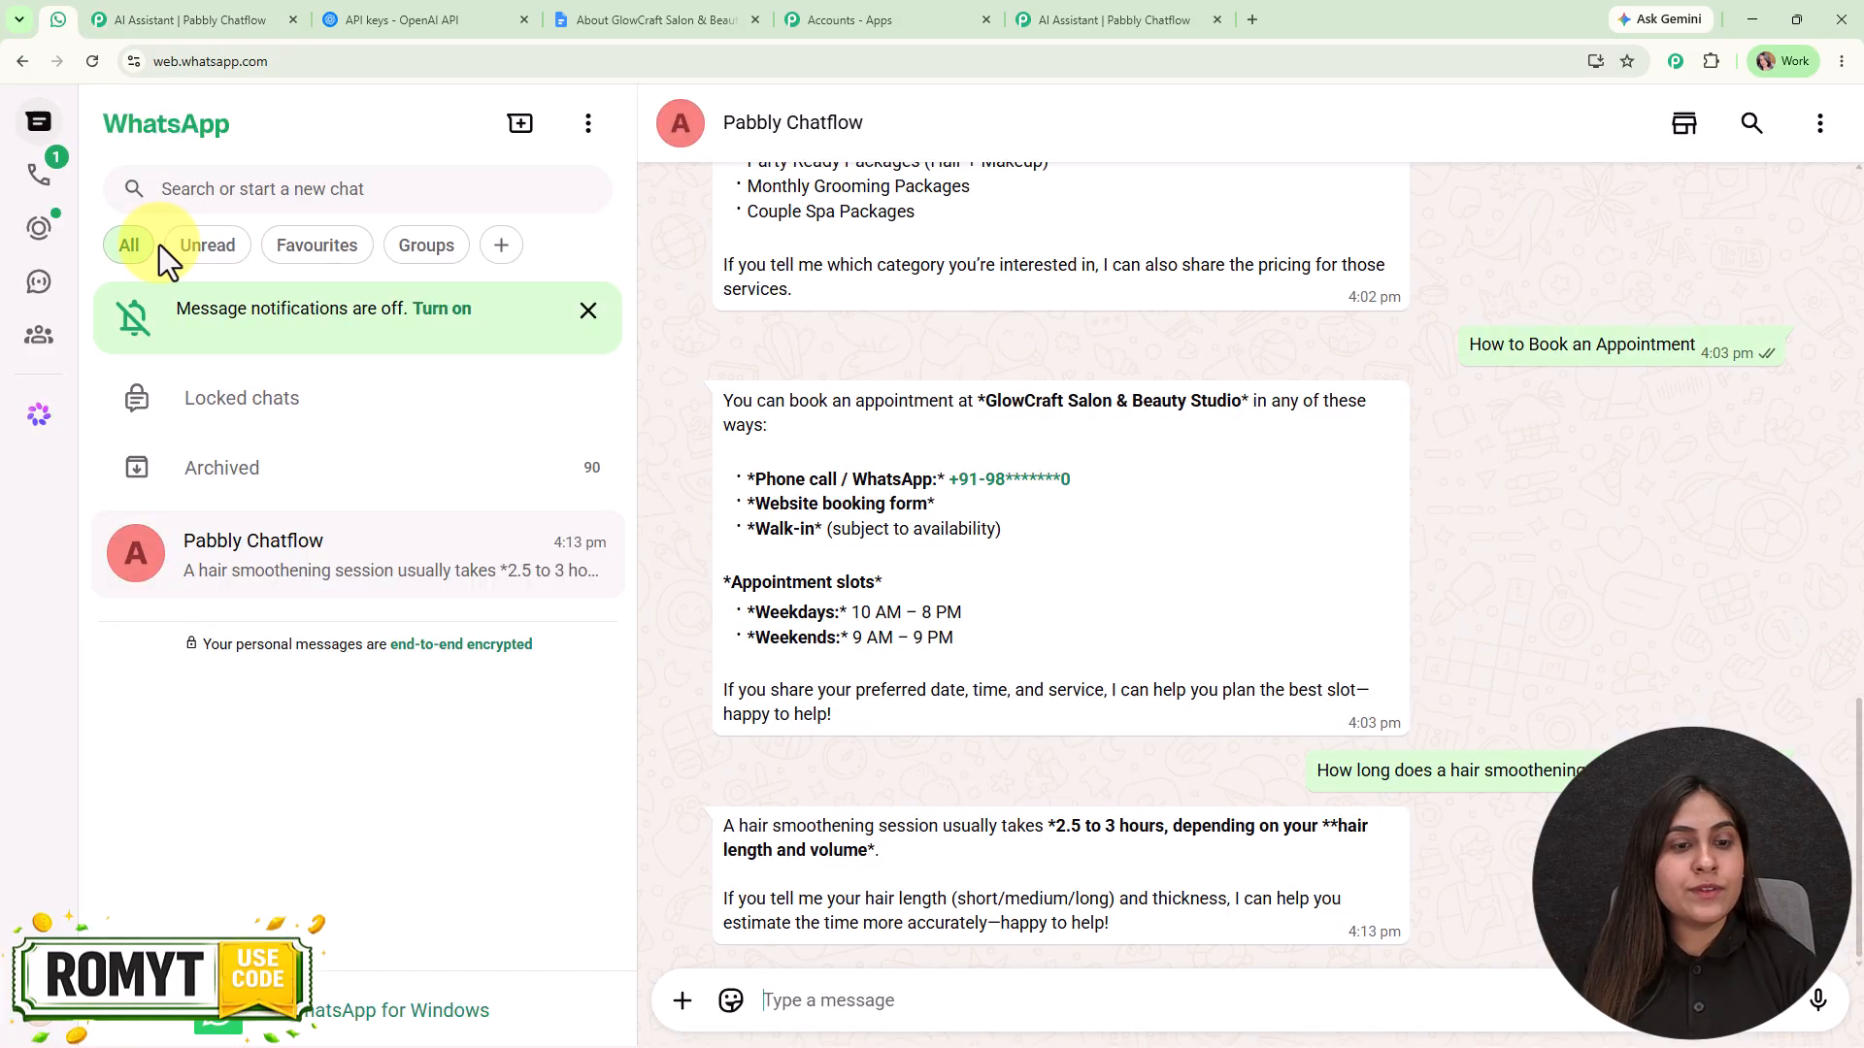
scroll(1079, 554, "up", 15)
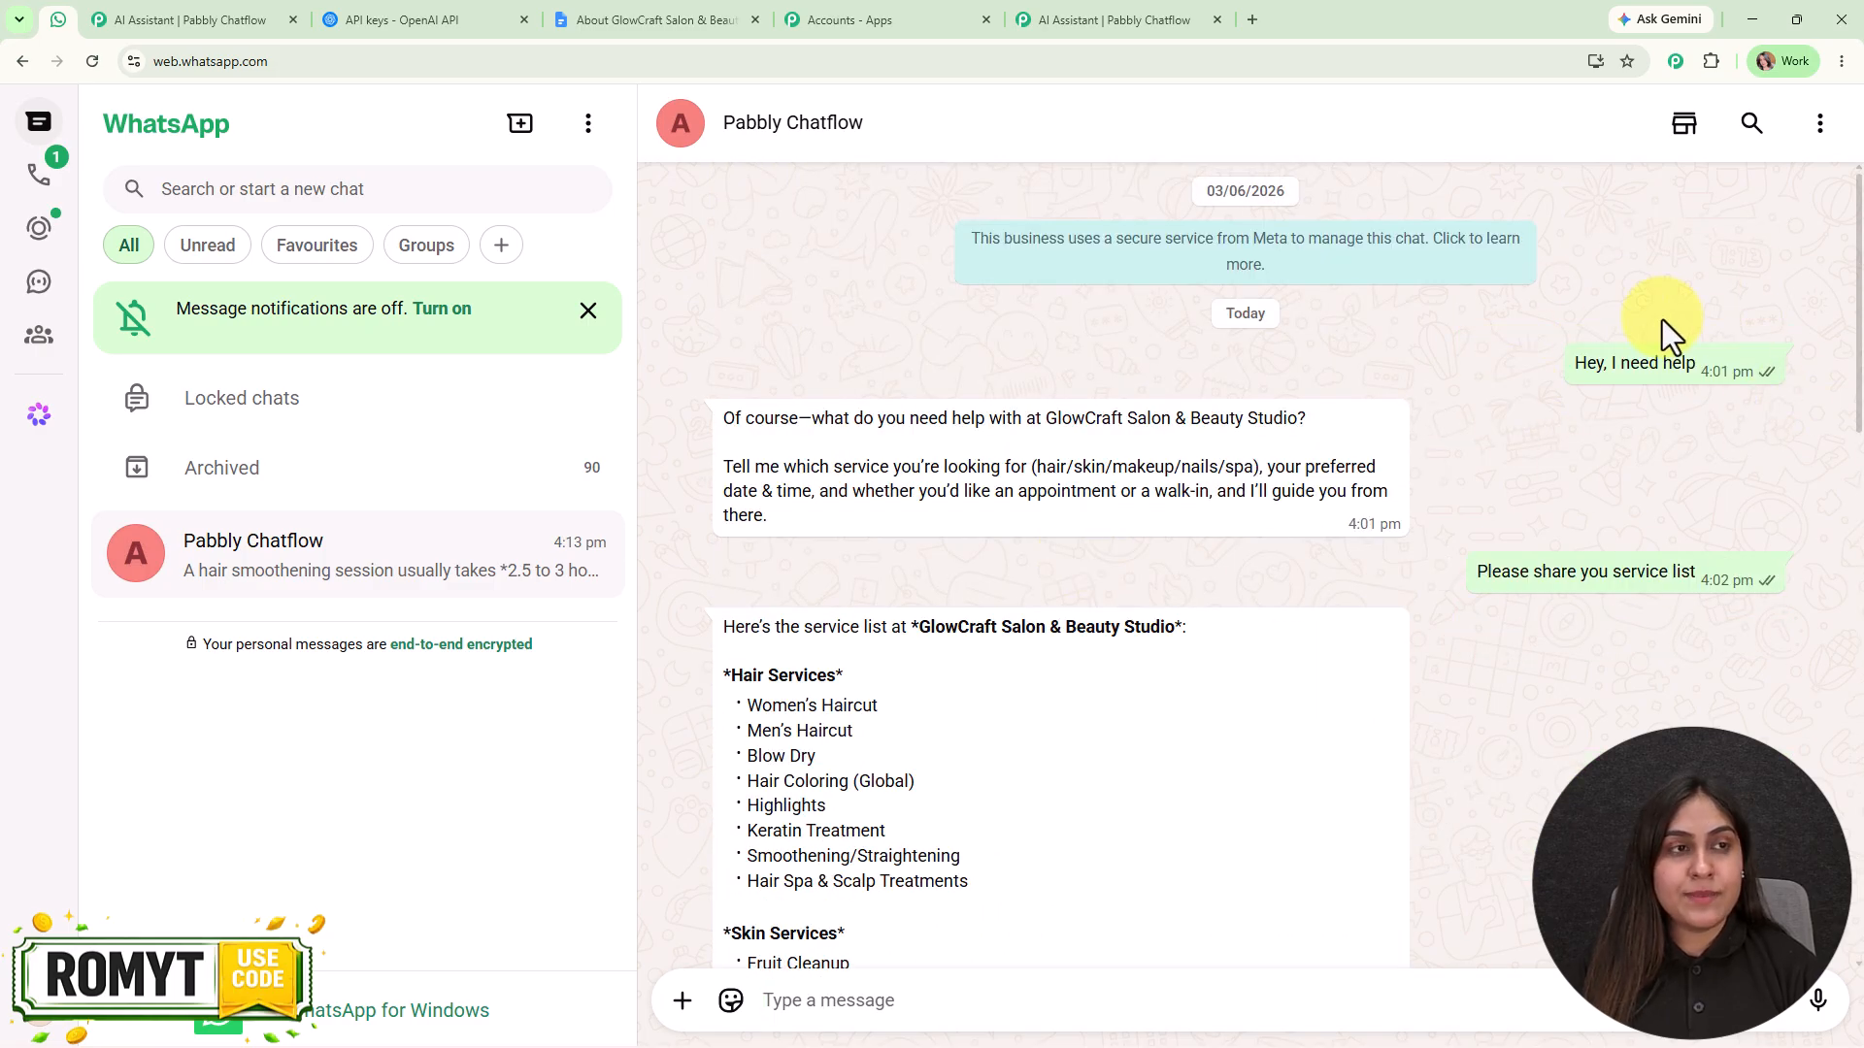
left_click(262, 19)
Open the assistant's styling settings and check the options for theme mode and assistant shape
scroll(708, 341, "up", 1)
scroll(652, 500, "up", 2)
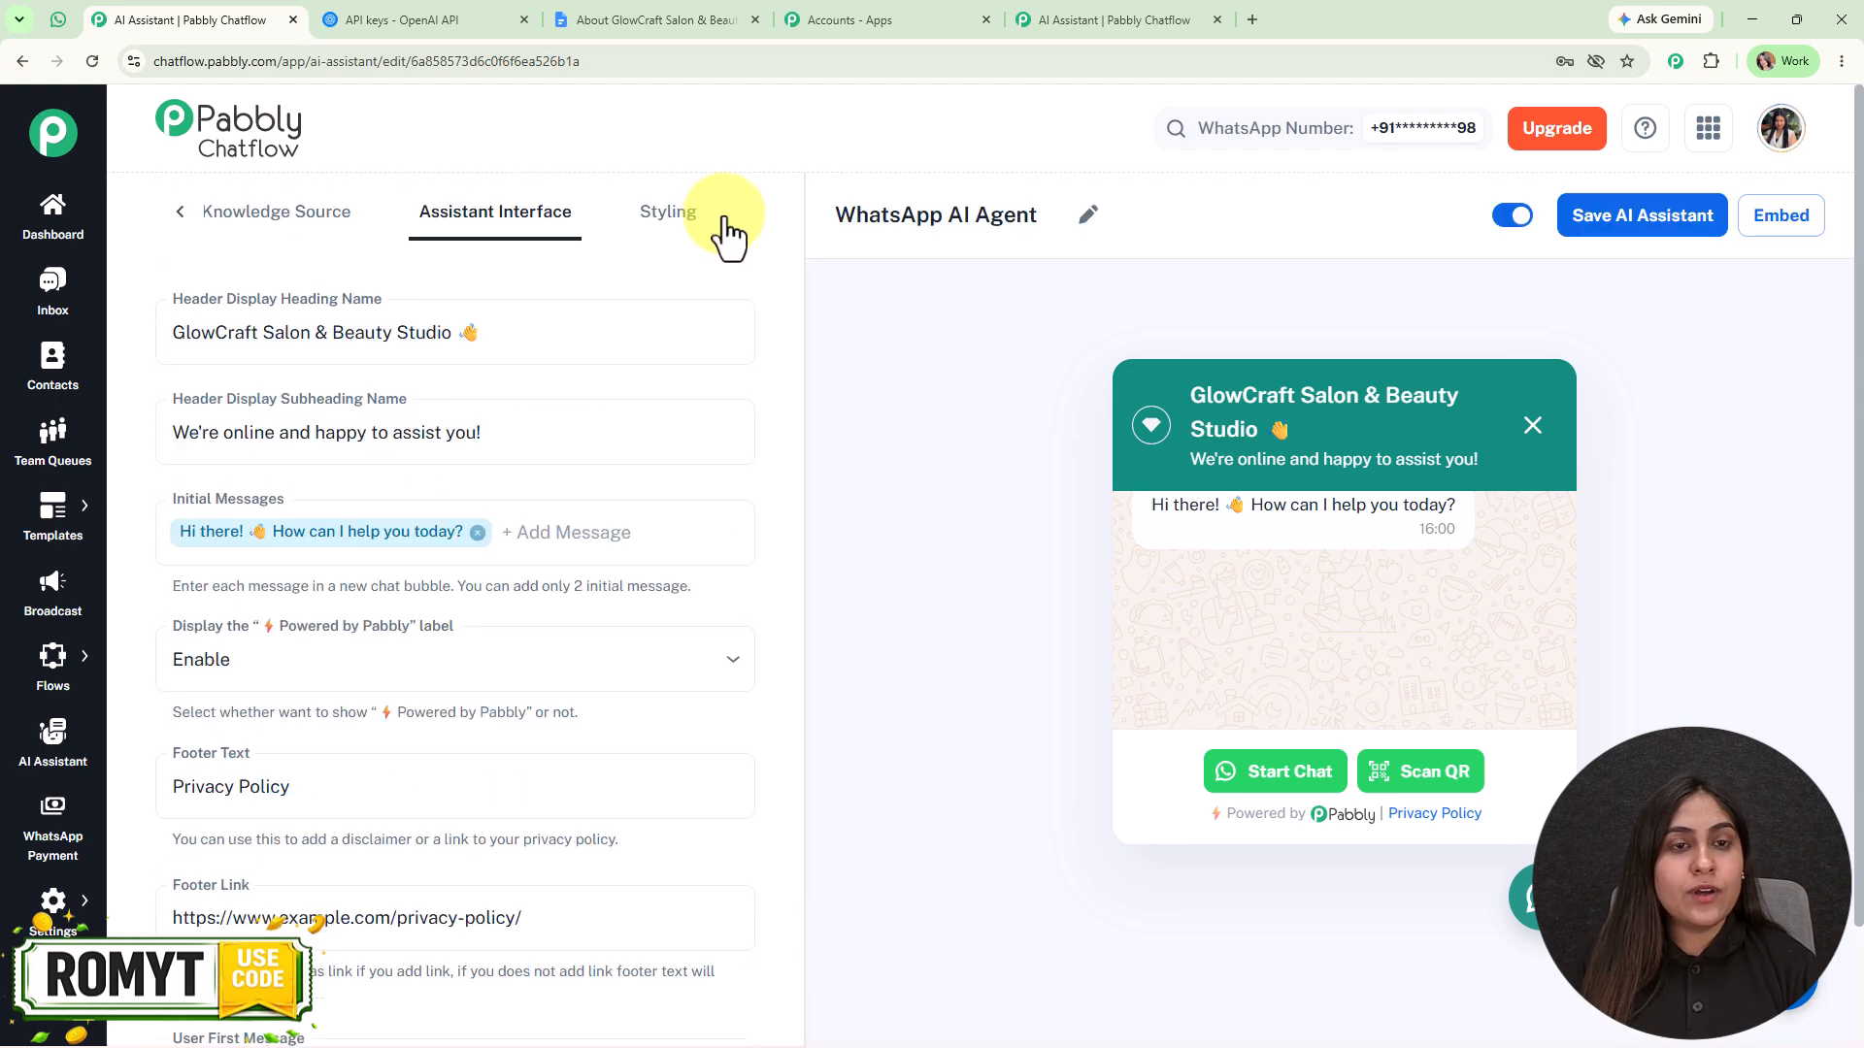
left_click(657, 222)
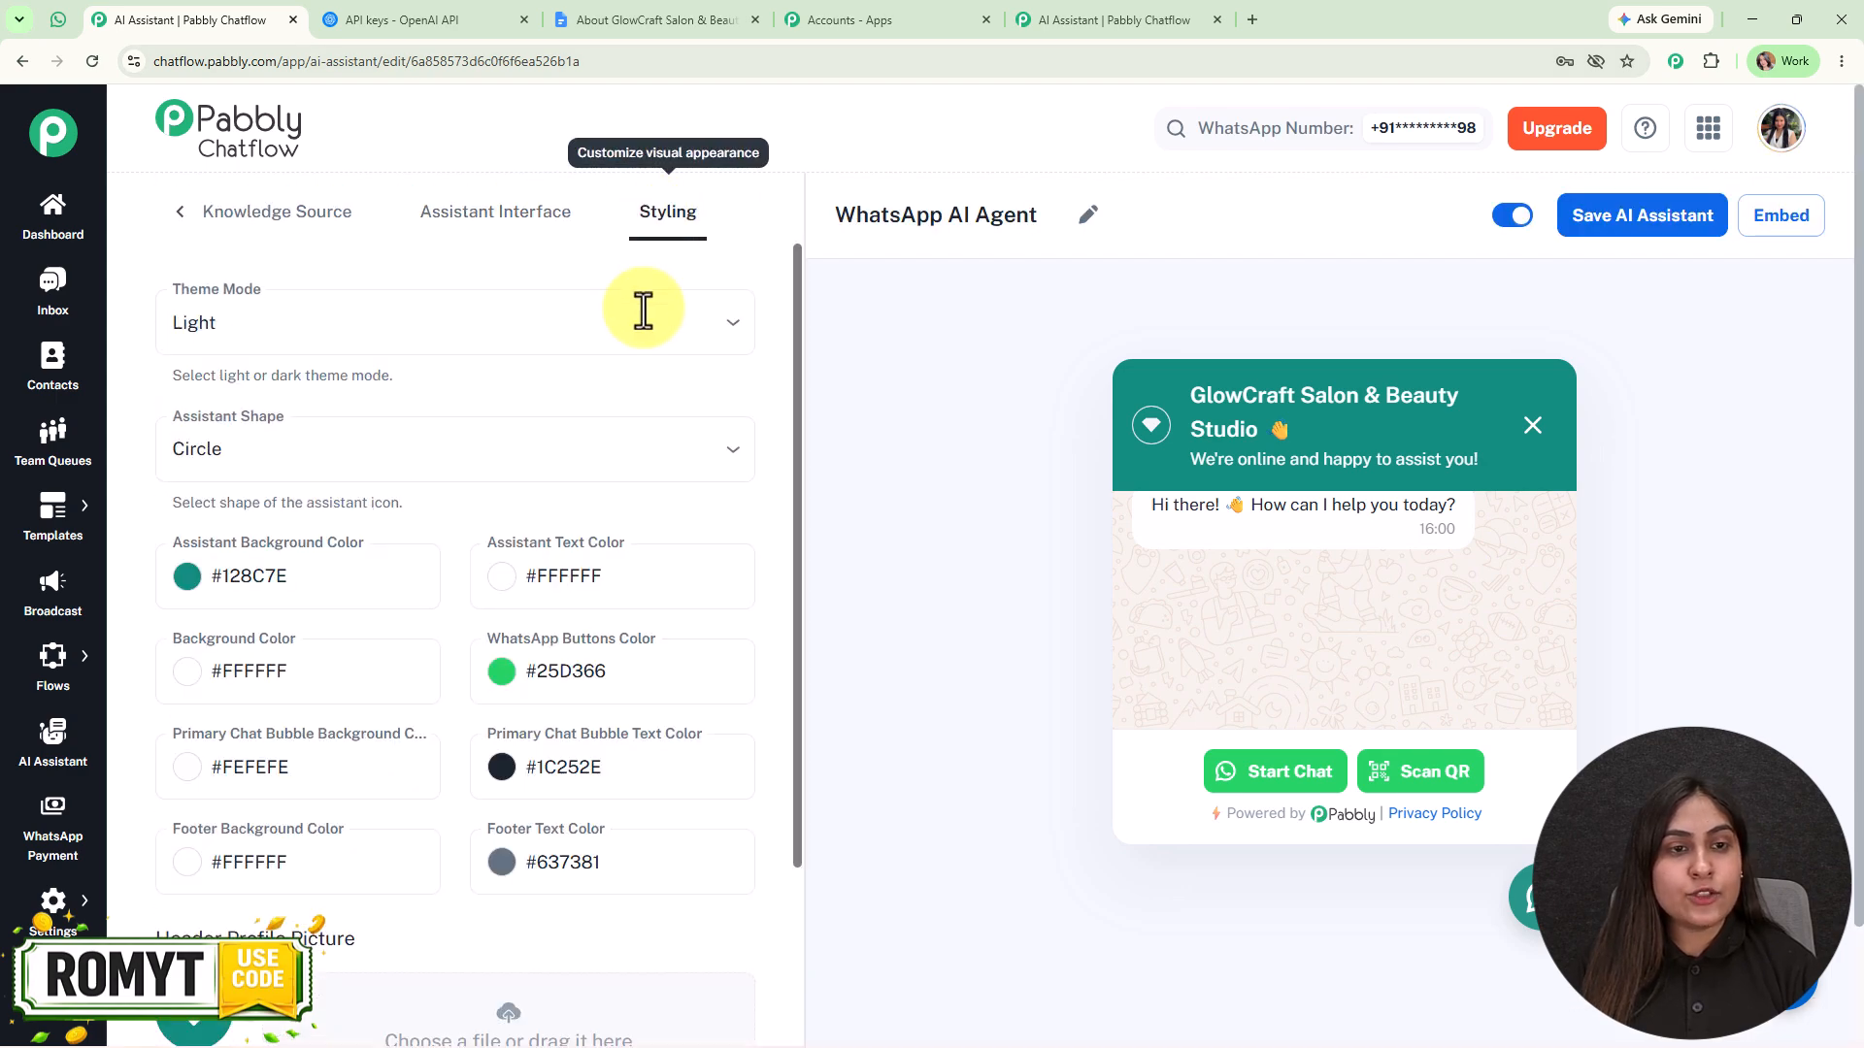
left_click(494, 335)
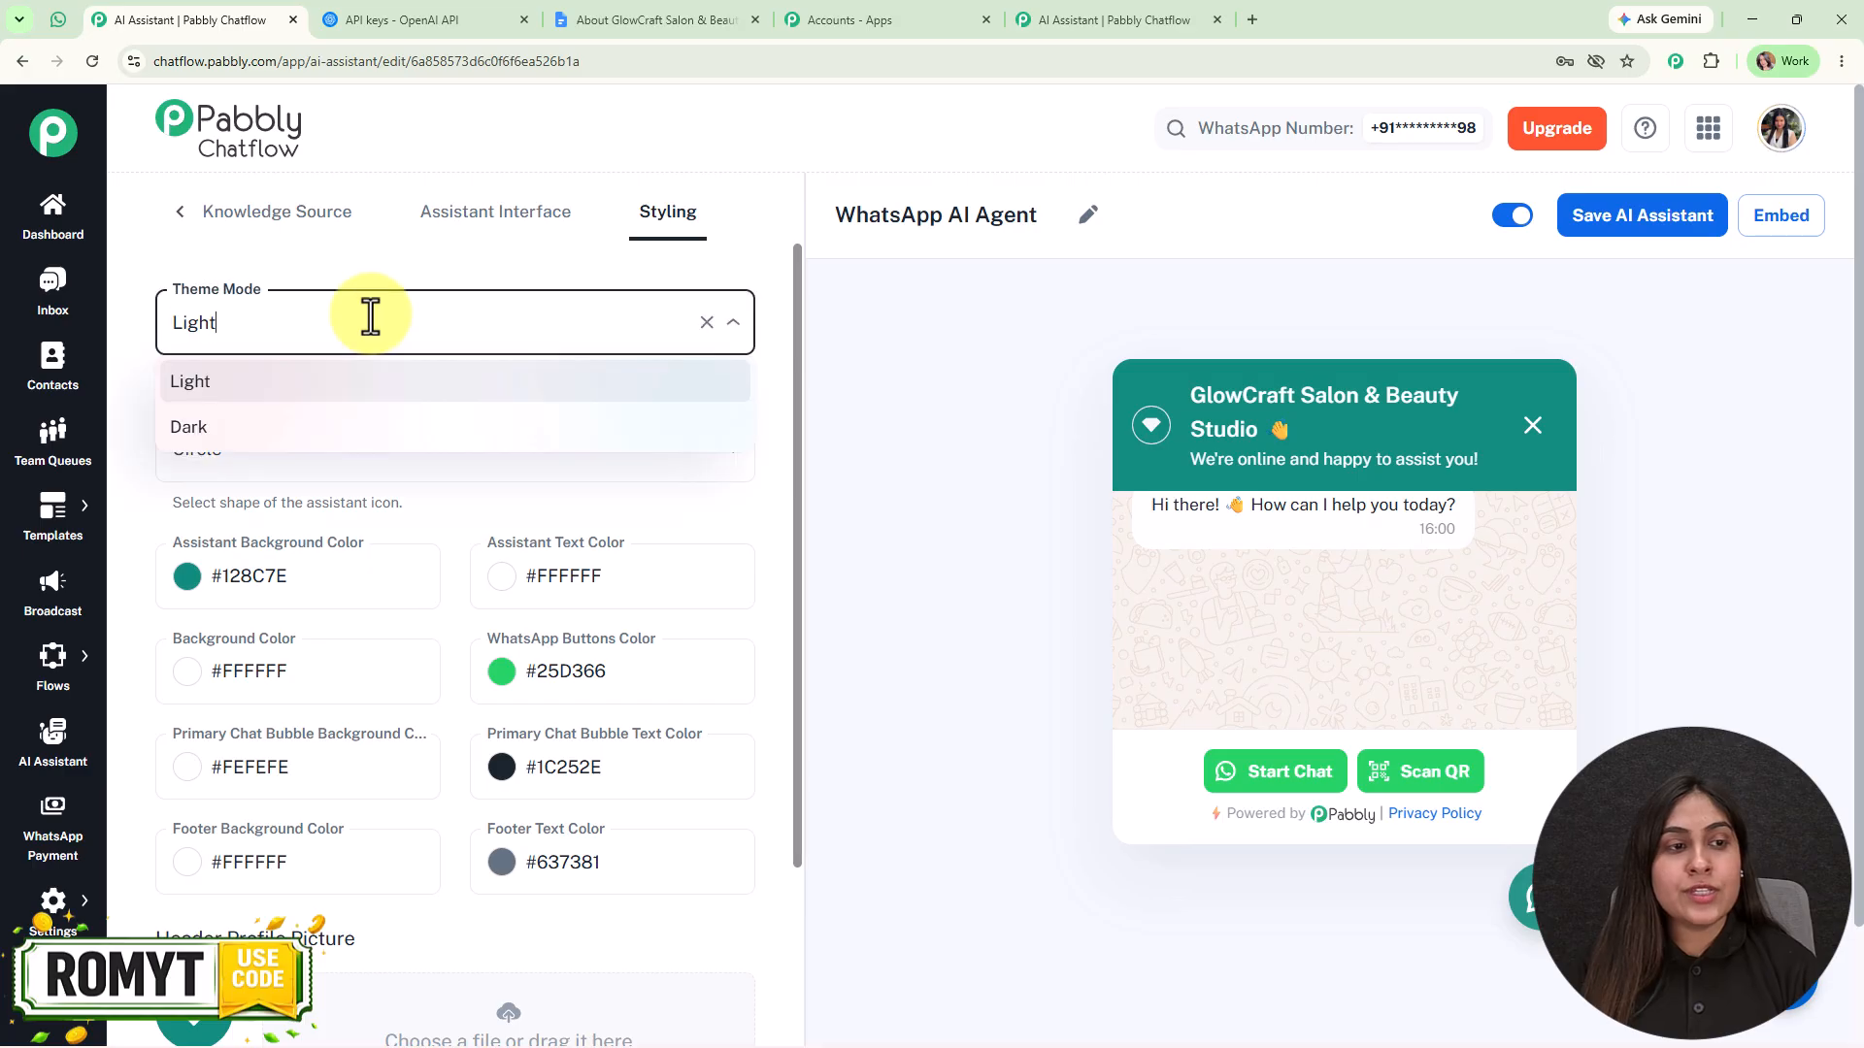
left_click(446, 252)
scroll(403, 349, "down", 2)
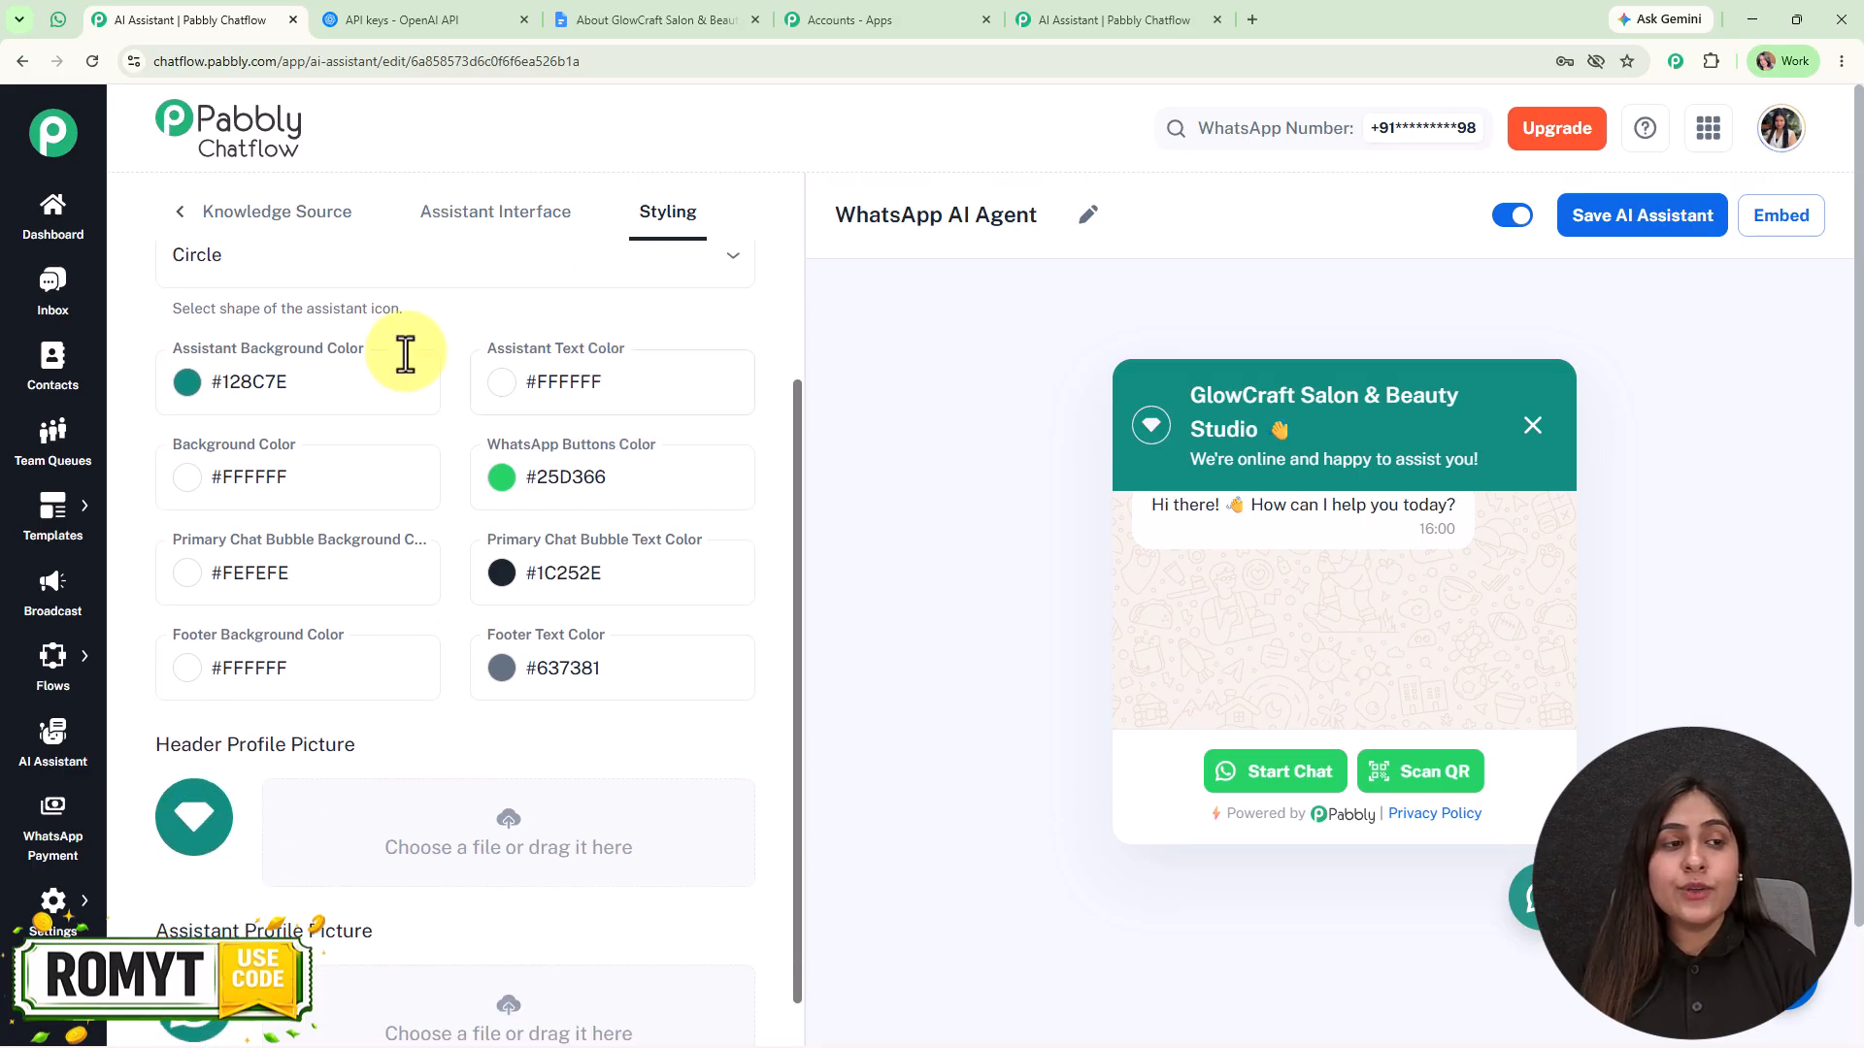
left_click(249, 282)
left_click(770, 382)
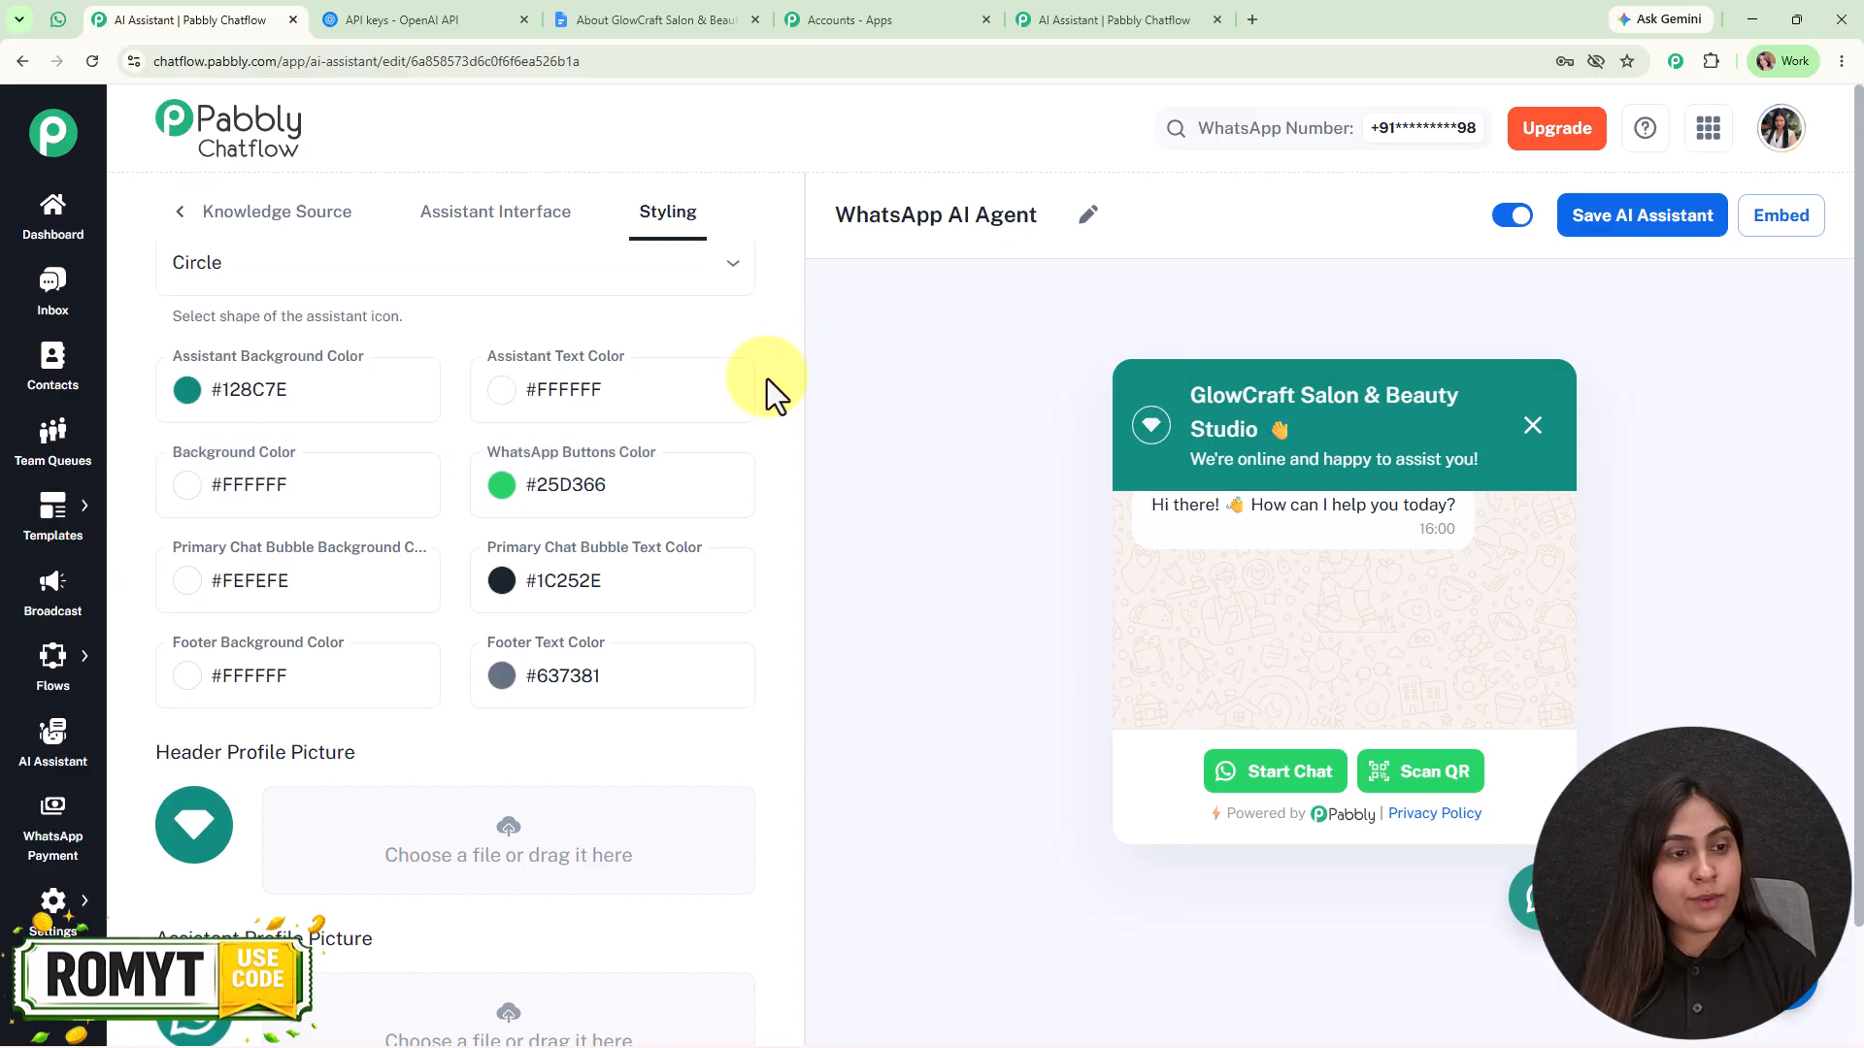
Review the color settings and the header profile, assistant profile and background picture options
scroll(761, 673, "down", 1)
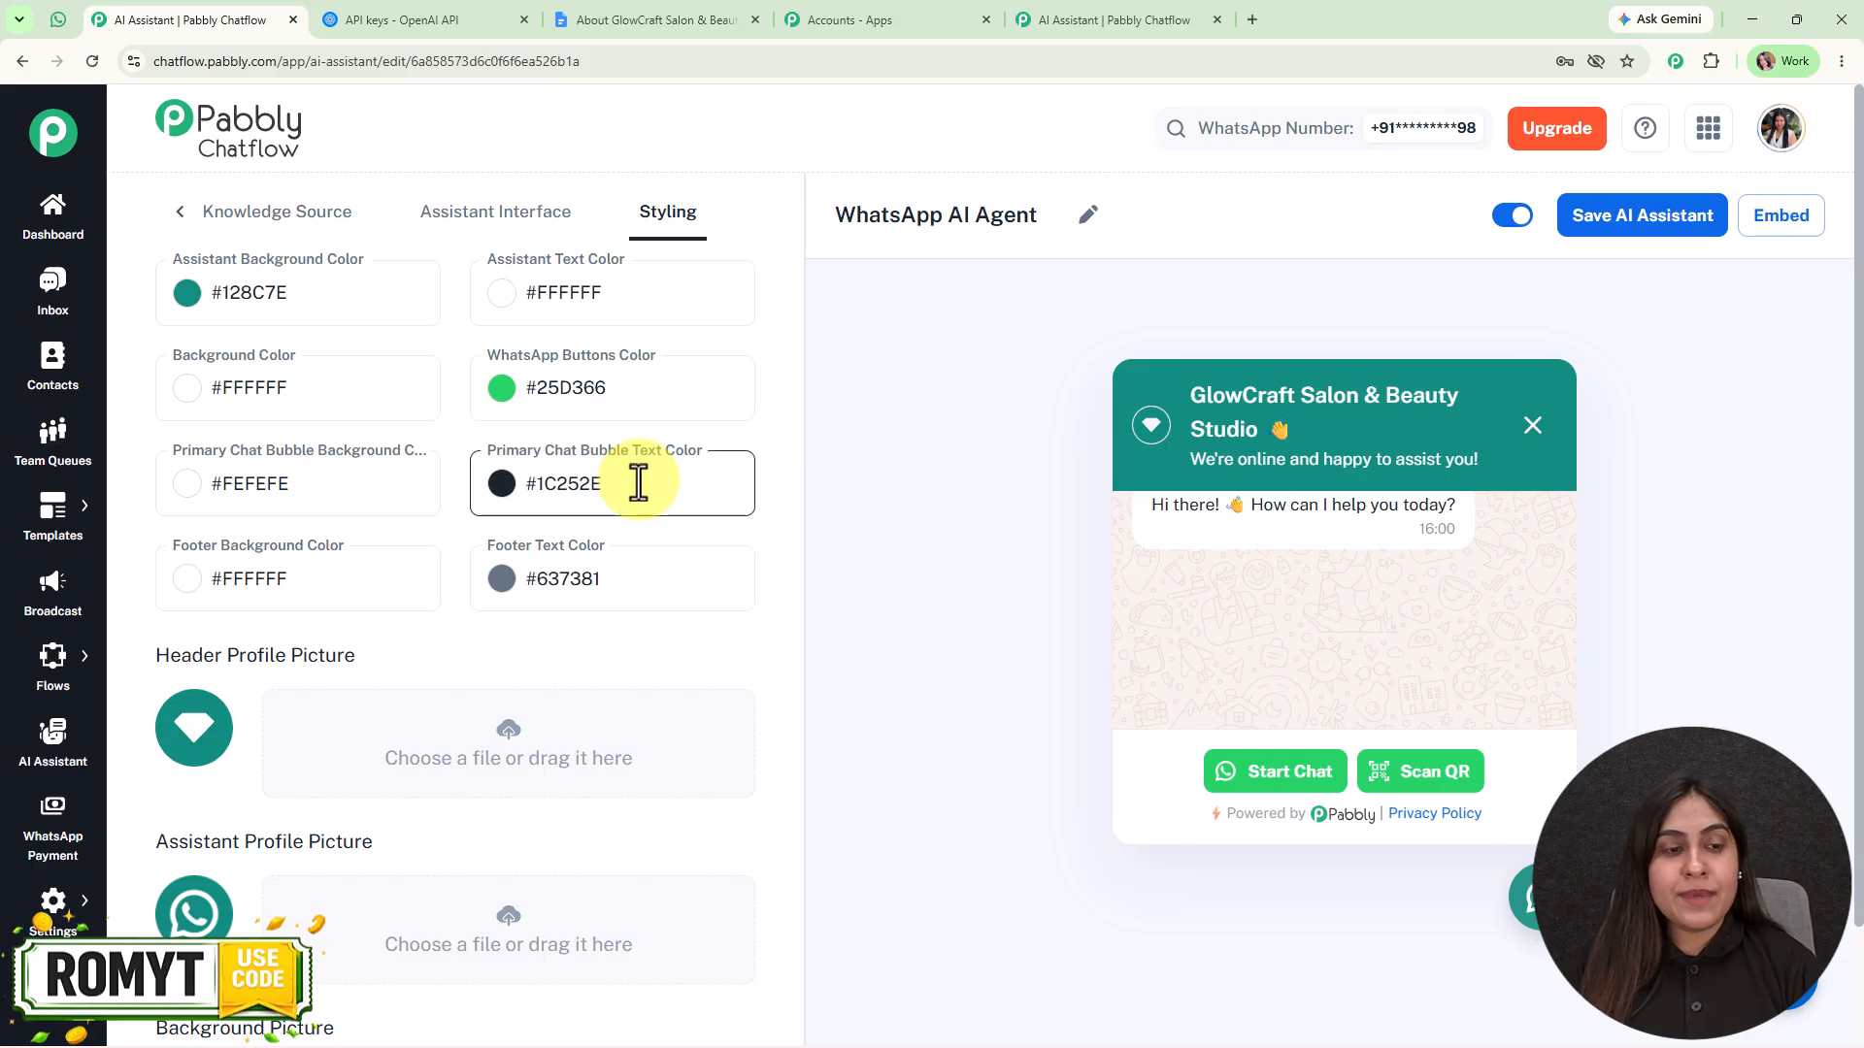
scroll(634, 481, "down", 1)
scroll(645, 611, "down", 1)
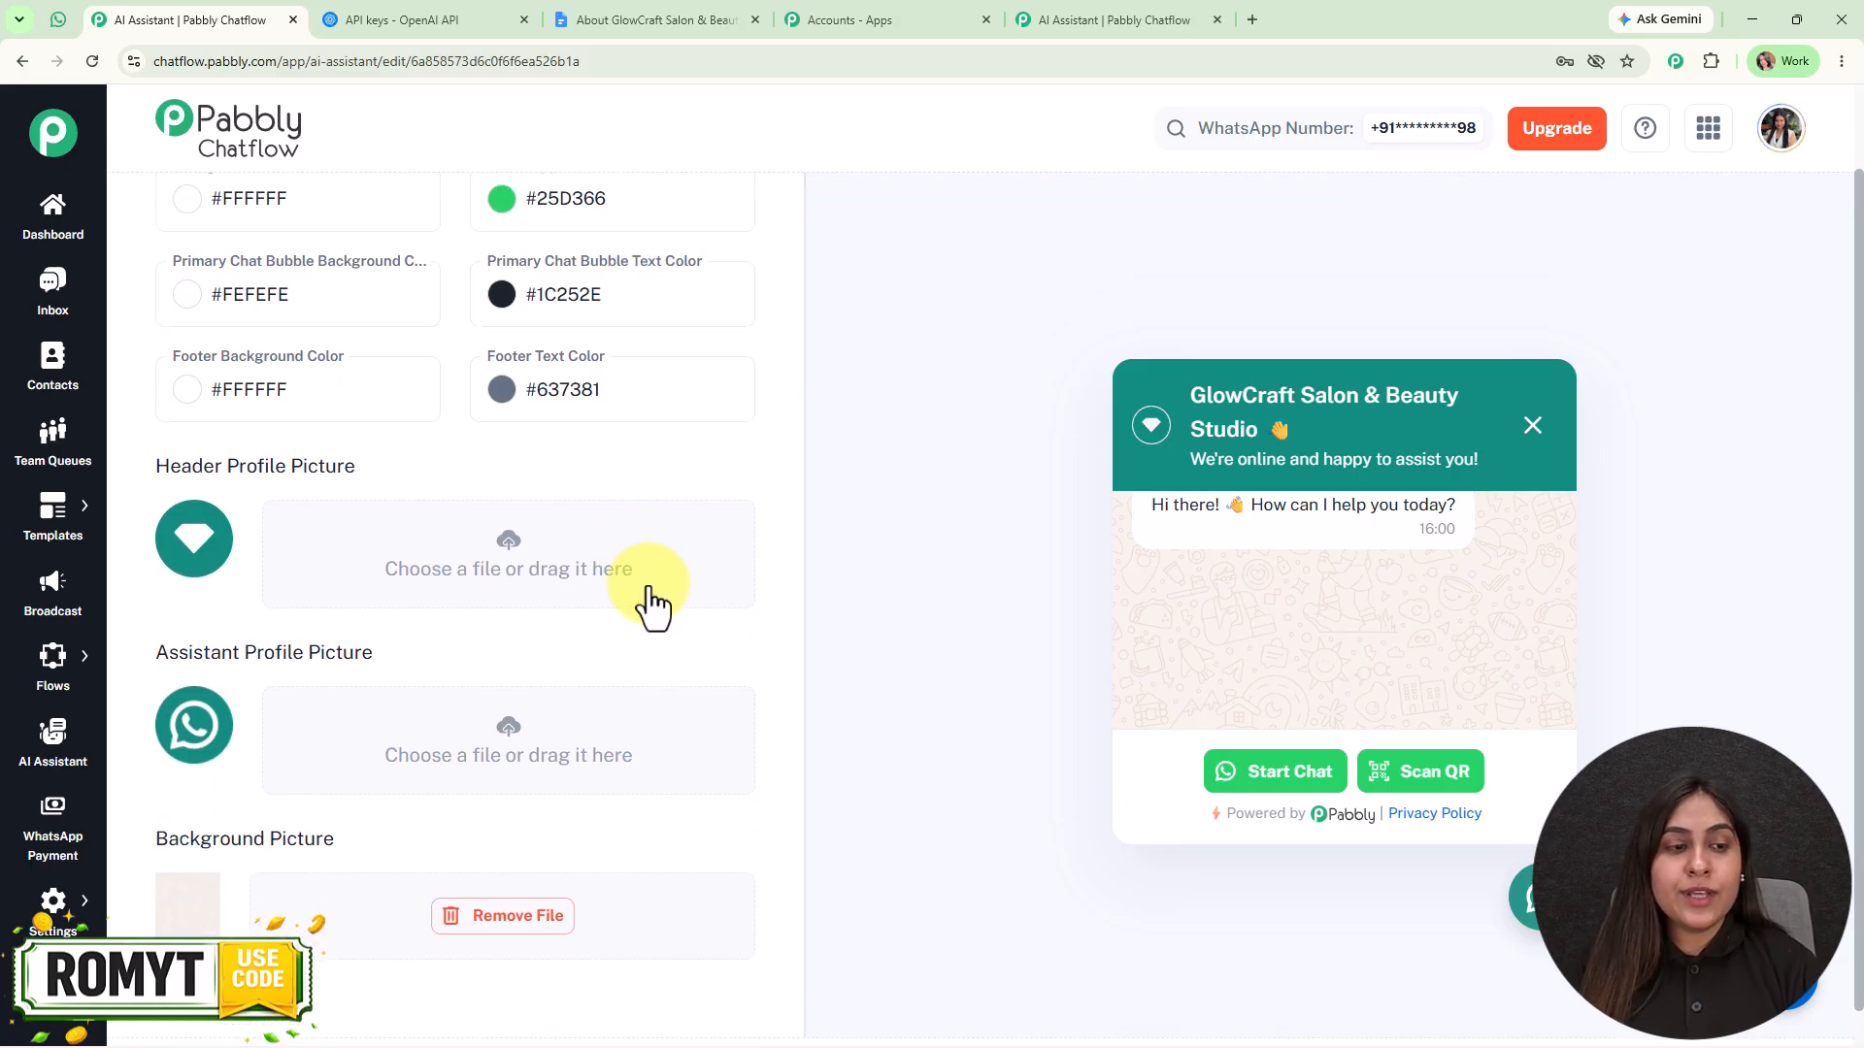
scroll(650, 602, "down", 1)
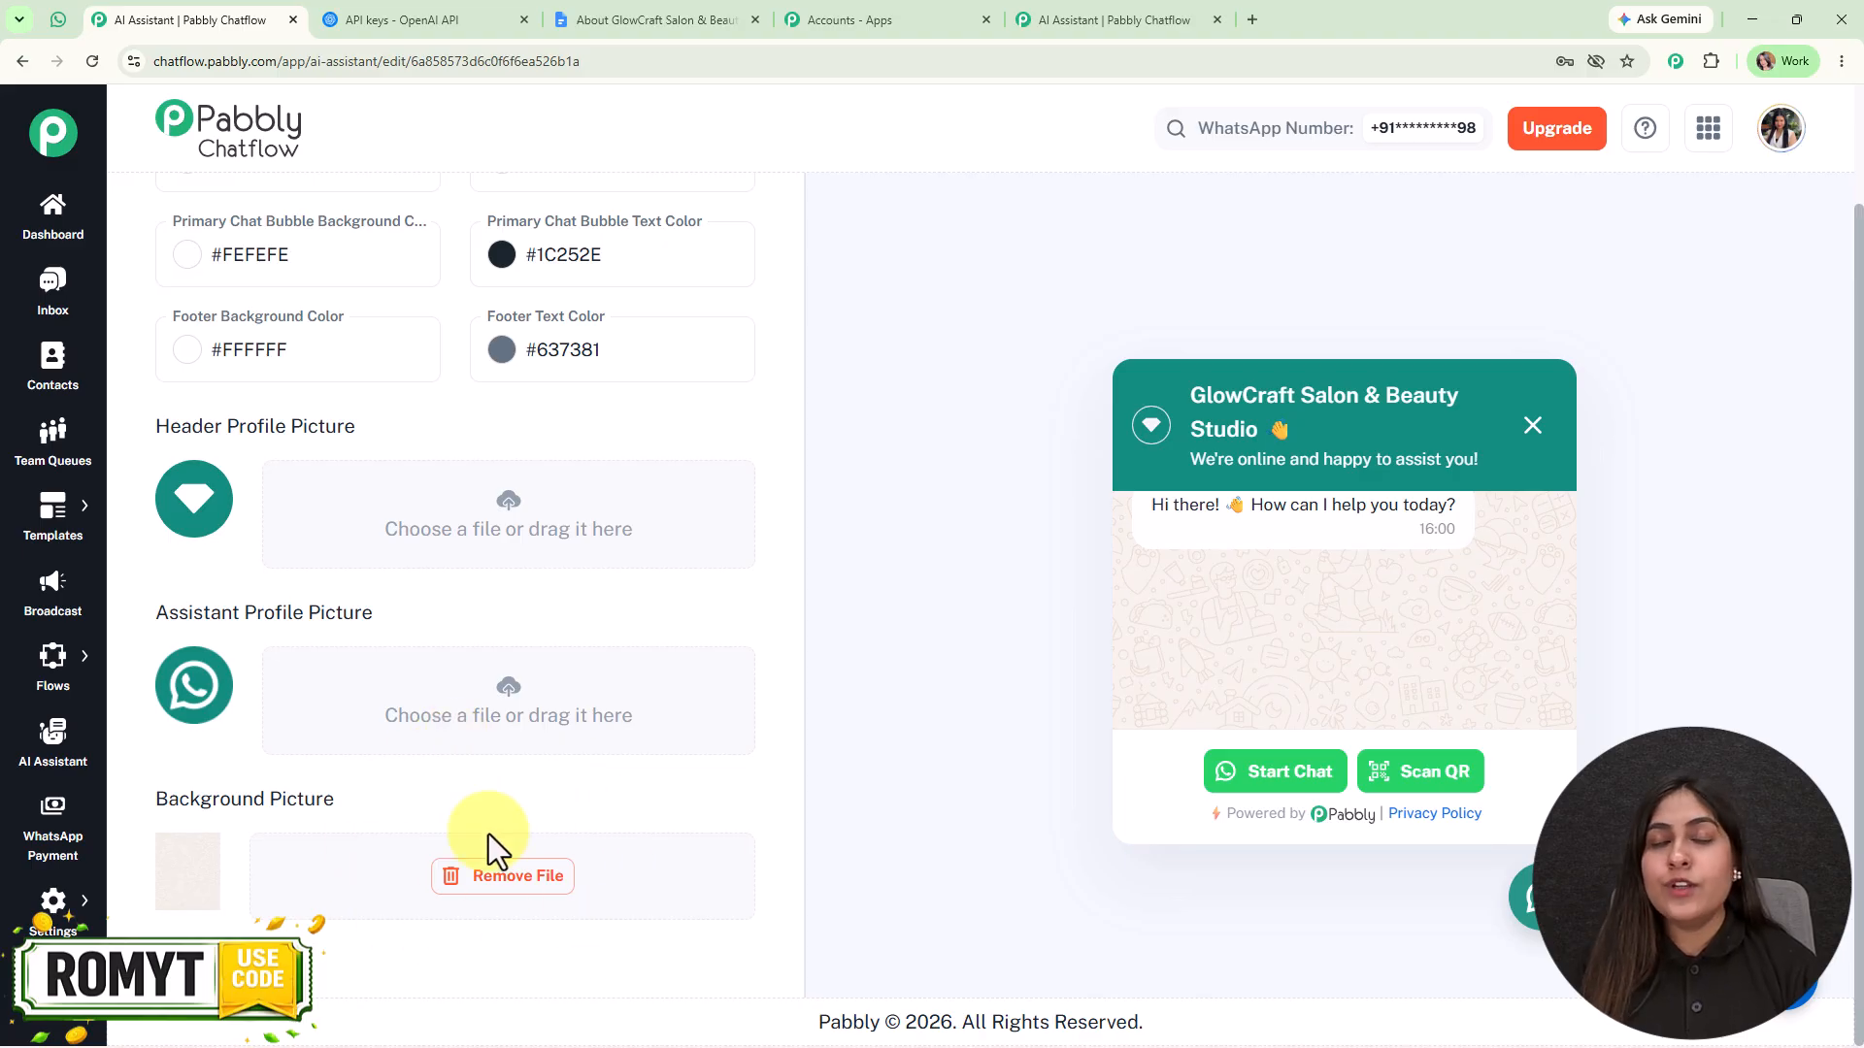
Save the AI assistant, and view its website embed script before closing it
scroll(1052, 654, "up", 2)
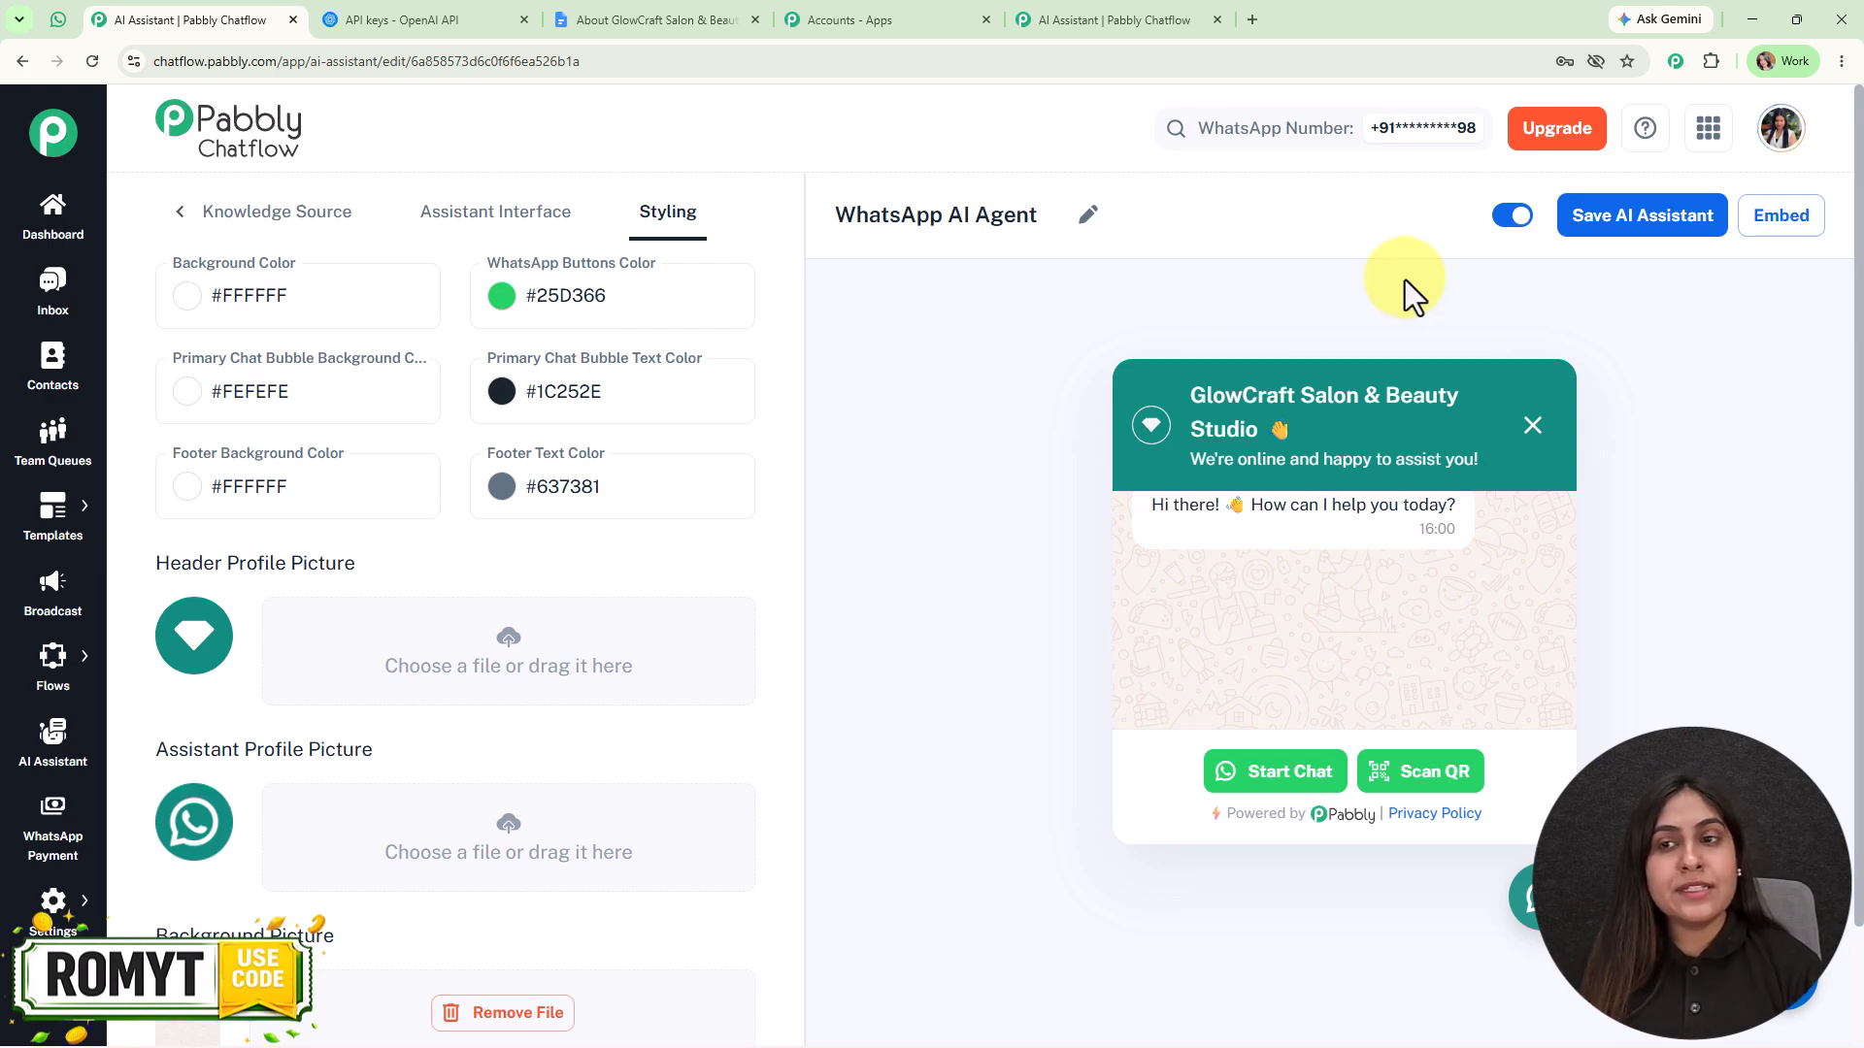
left_click(1594, 218)
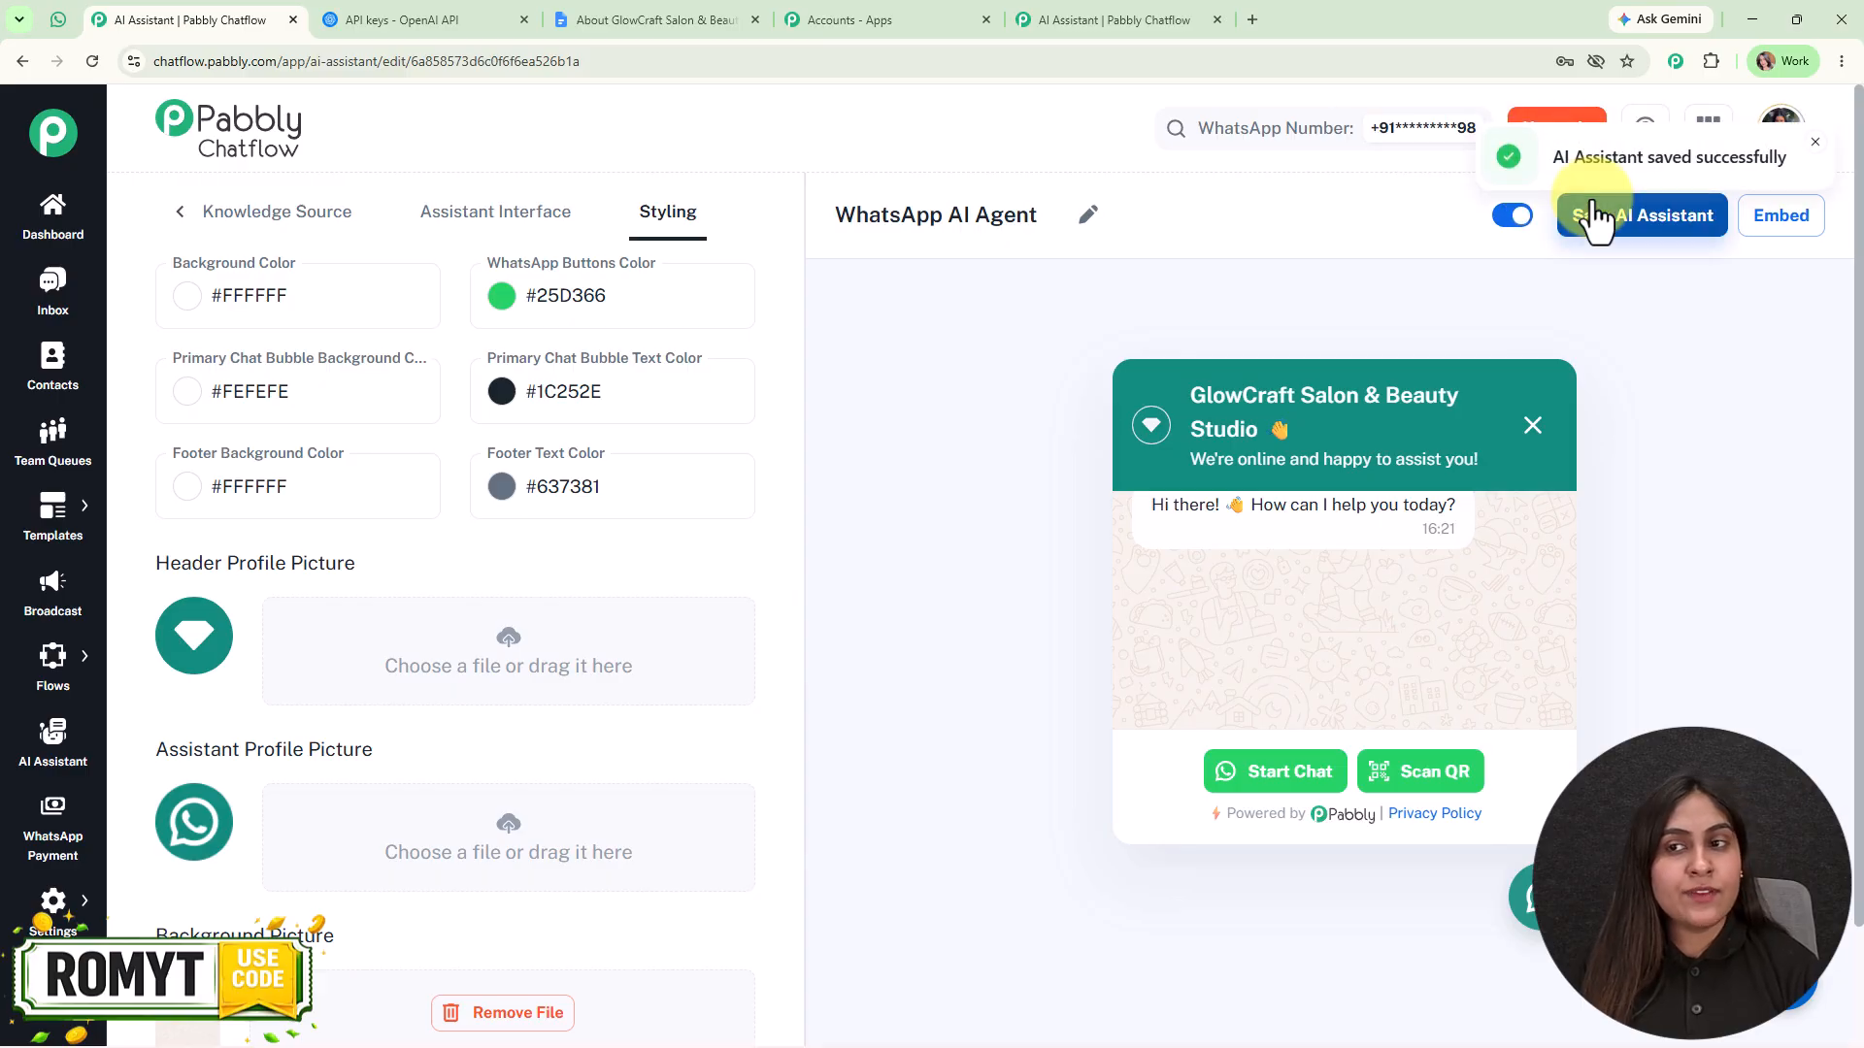
left_click(1784, 222)
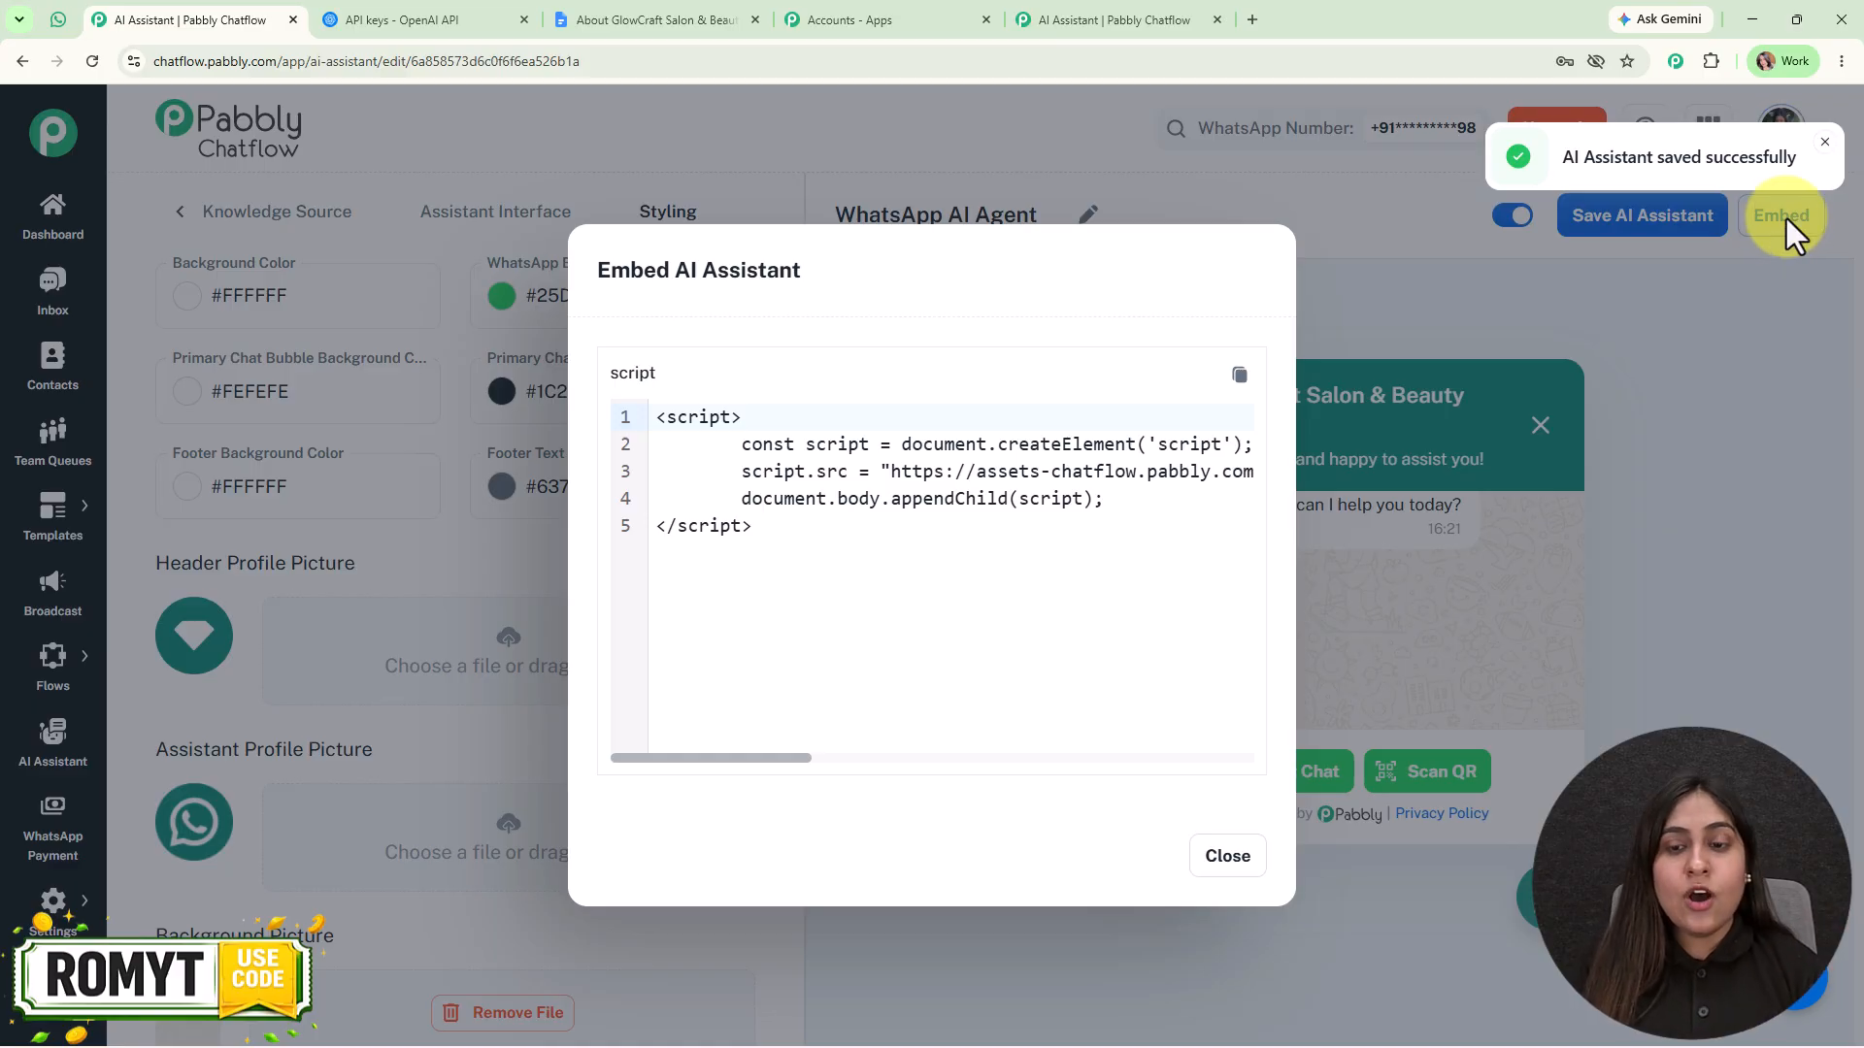
left_click(1230, 867)
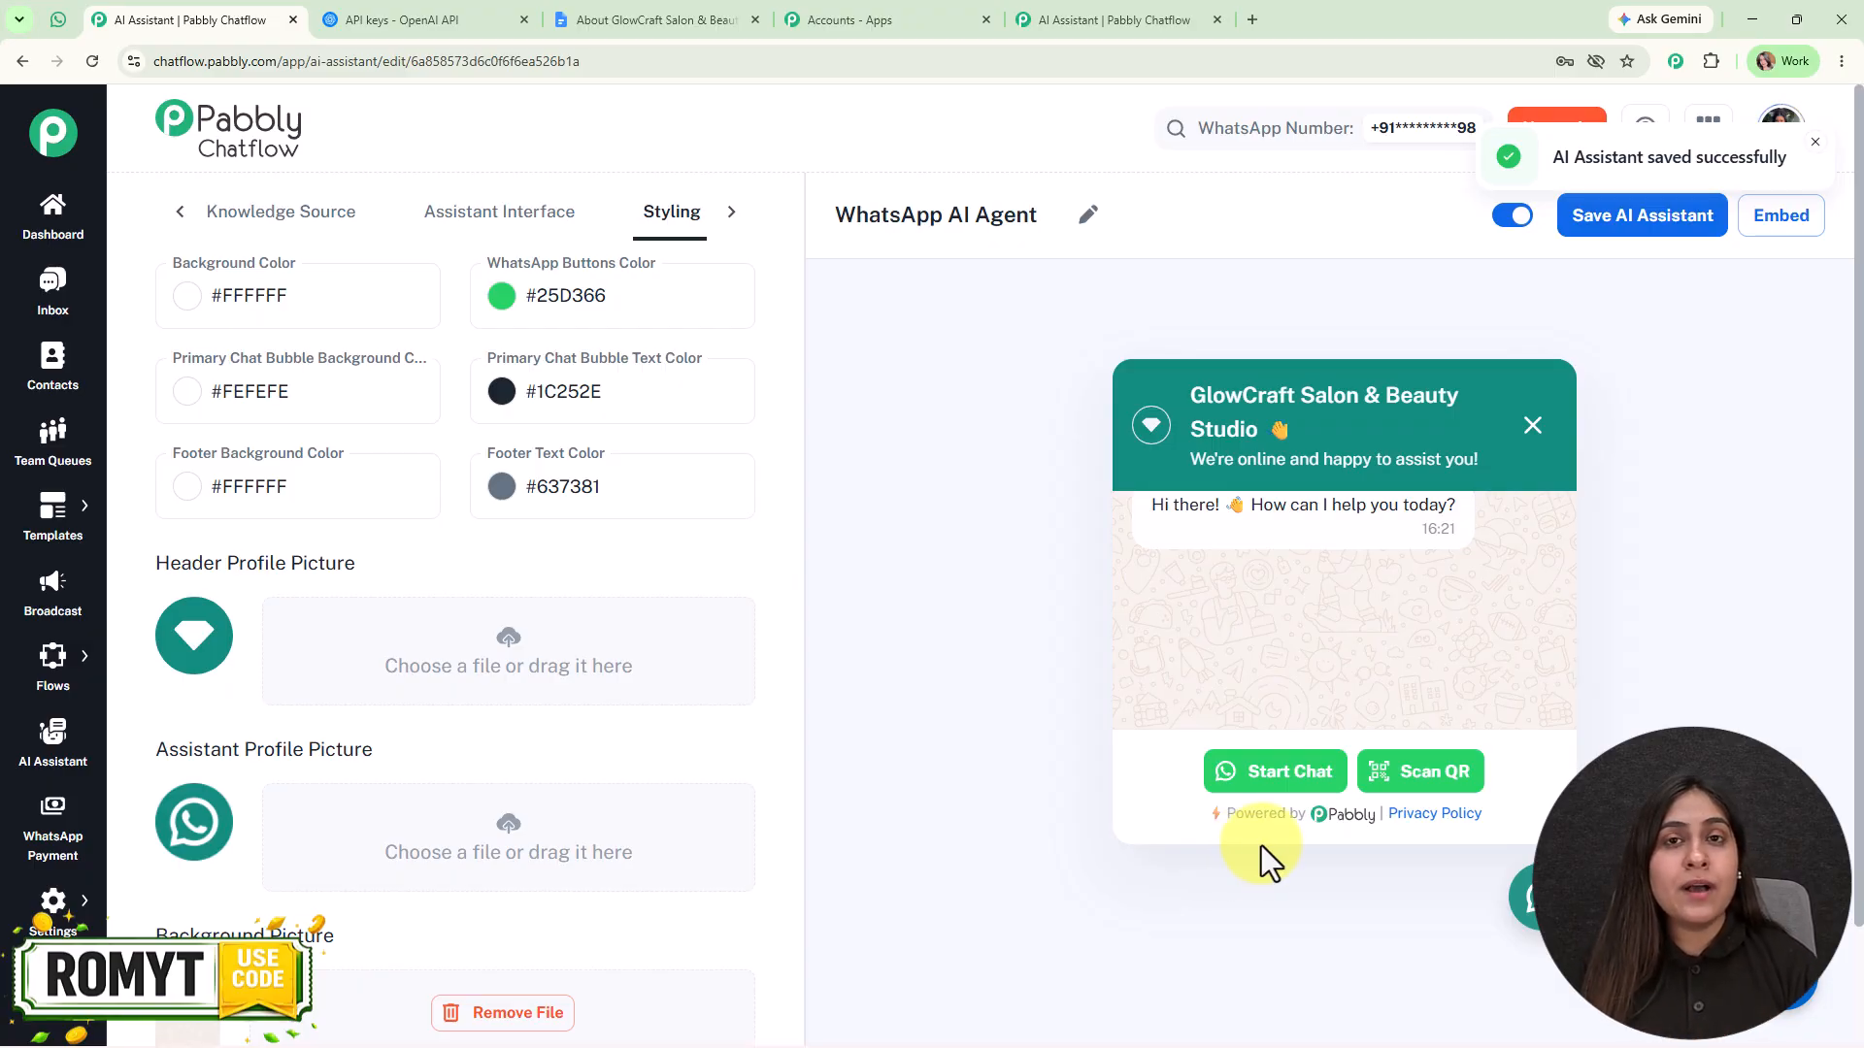
Open the inbox settings in a new browser tab and locate the AI Auto-Reply Settings section
mouse_move(53, 903)
right_click(189, 716)
left_click(322, 731)
left_click(660, 20)
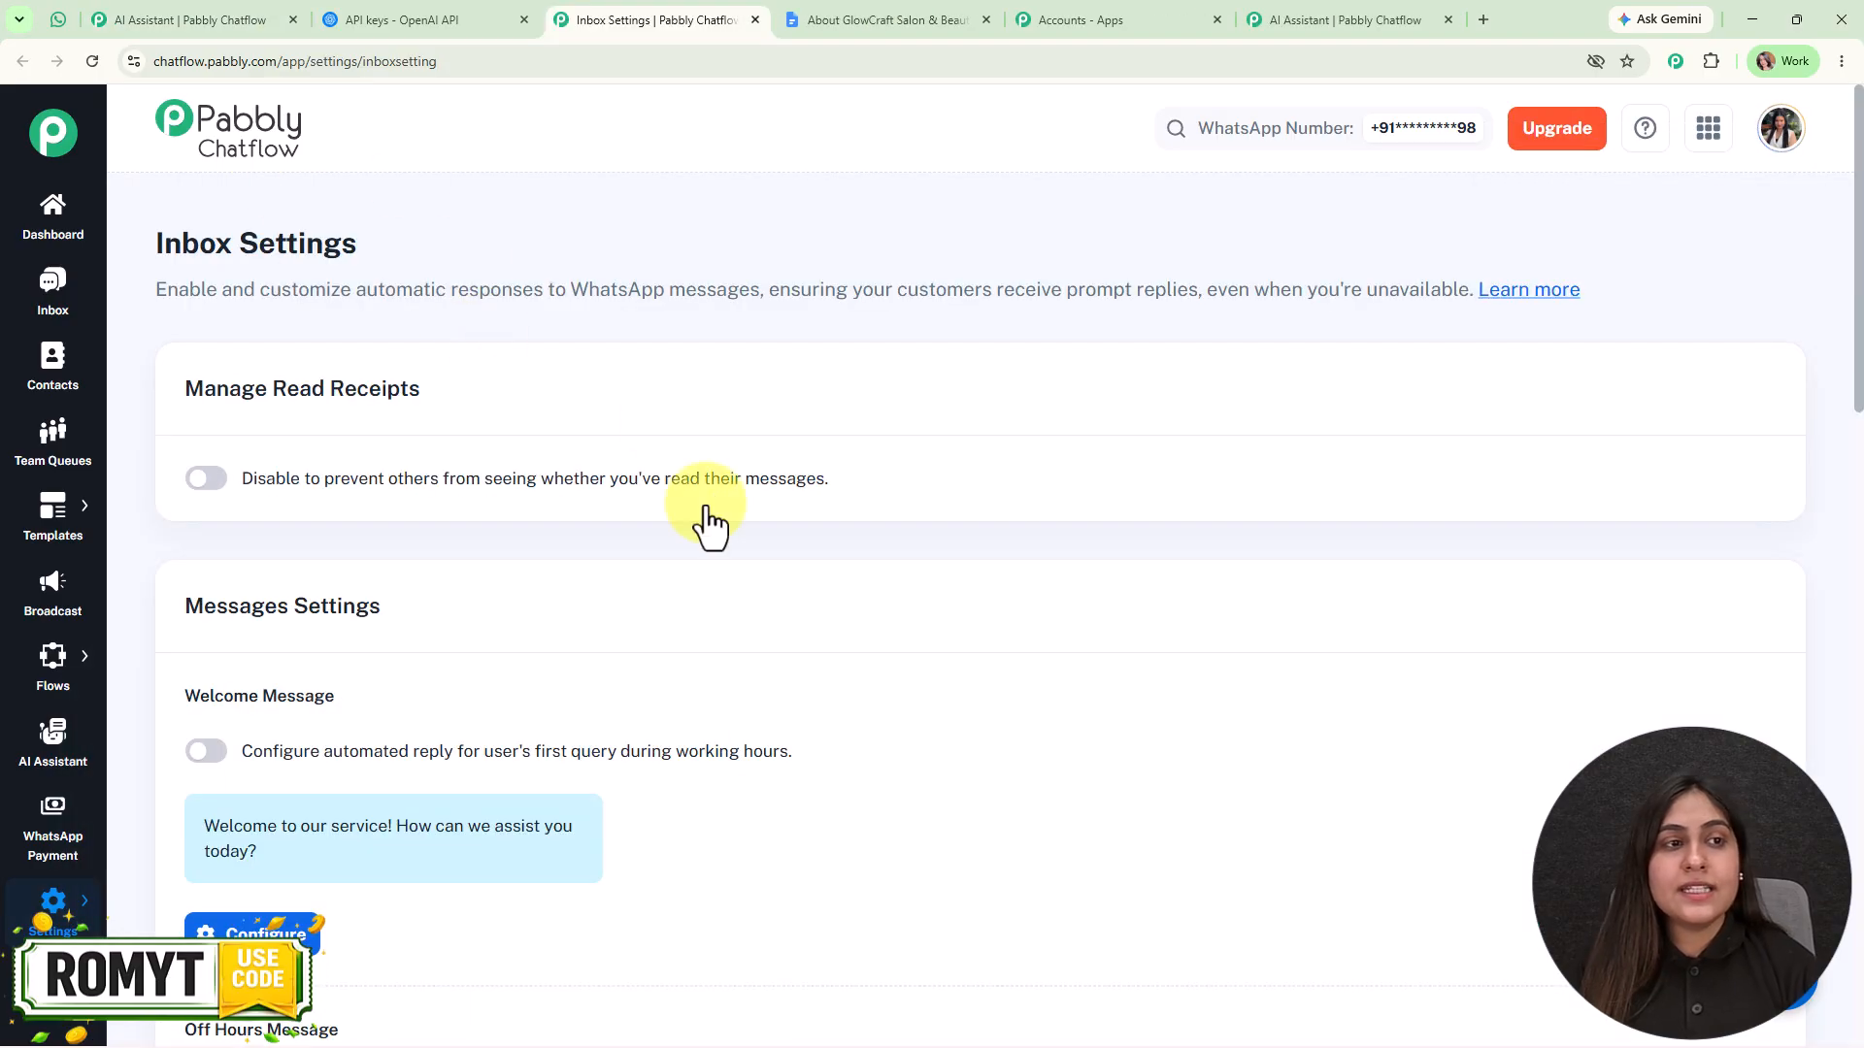
scroll(777, 766, "down", 2)
scroll(777, 767, "down", 15)
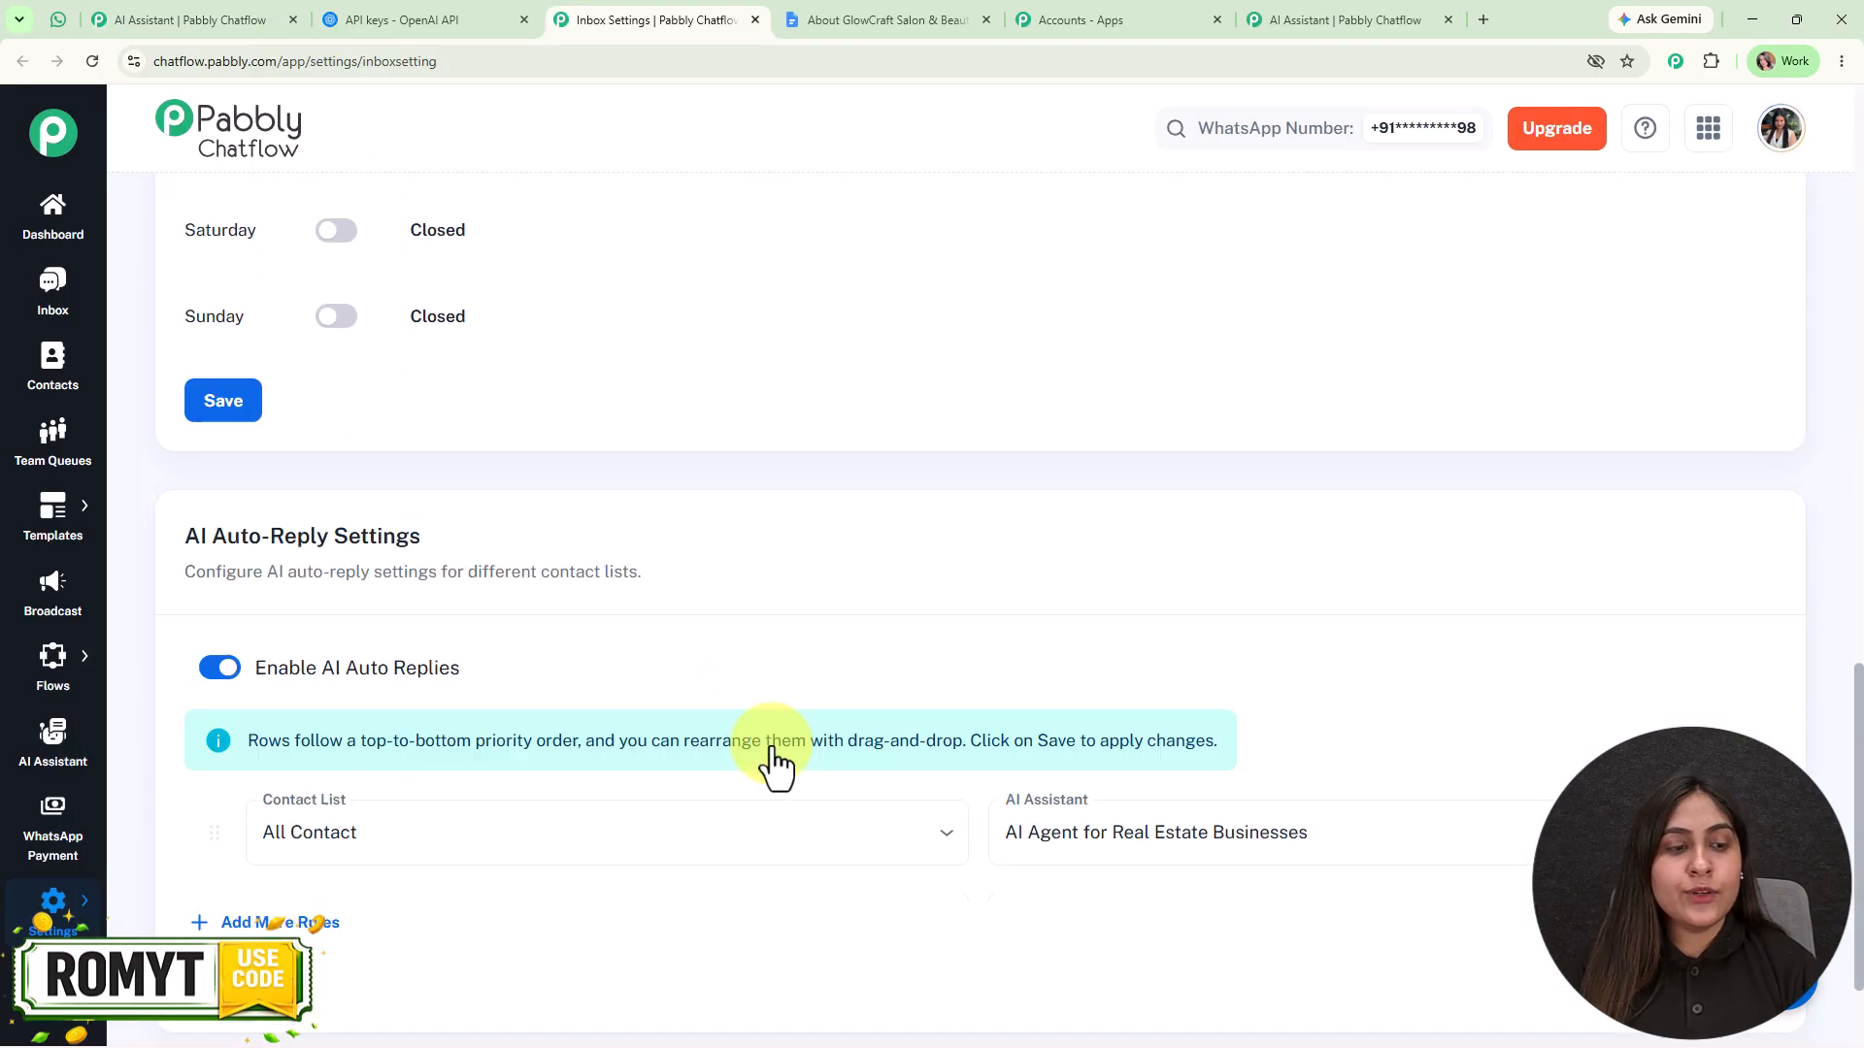
left_click_drag(153, 444, 495, 435)
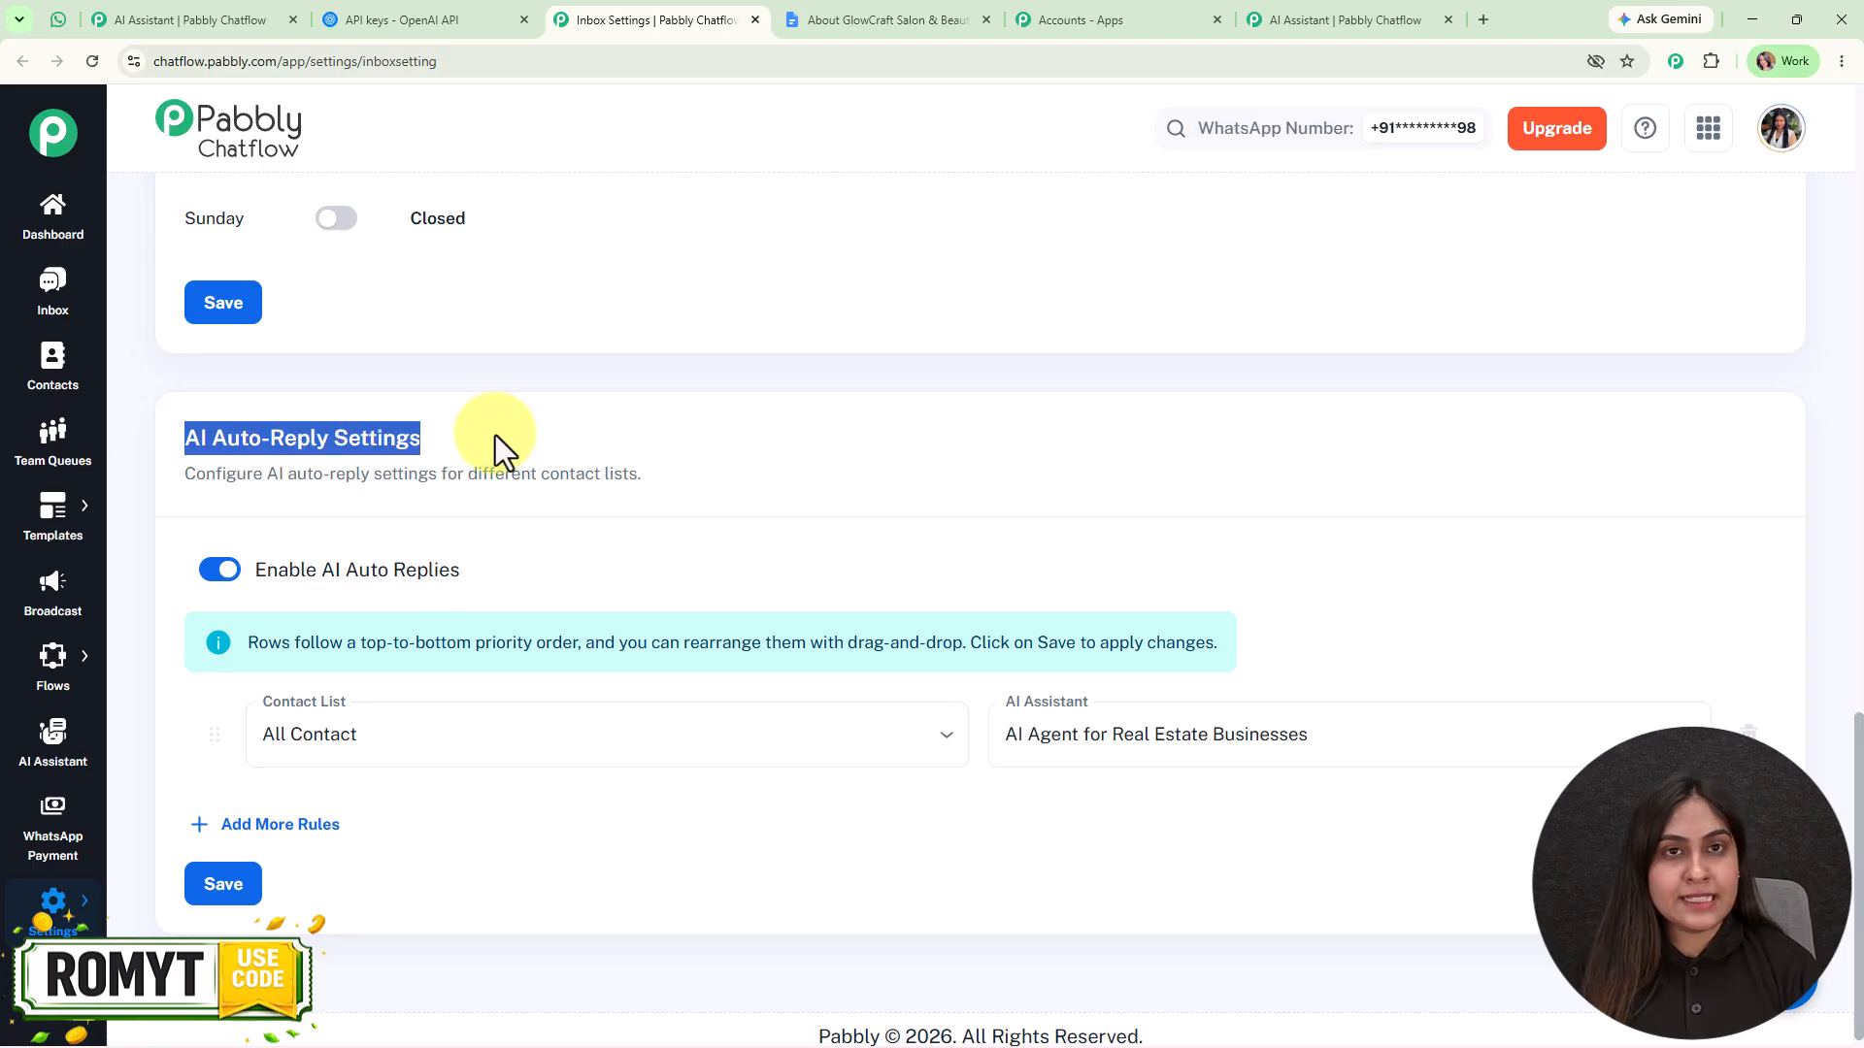
left_click(669, 577)
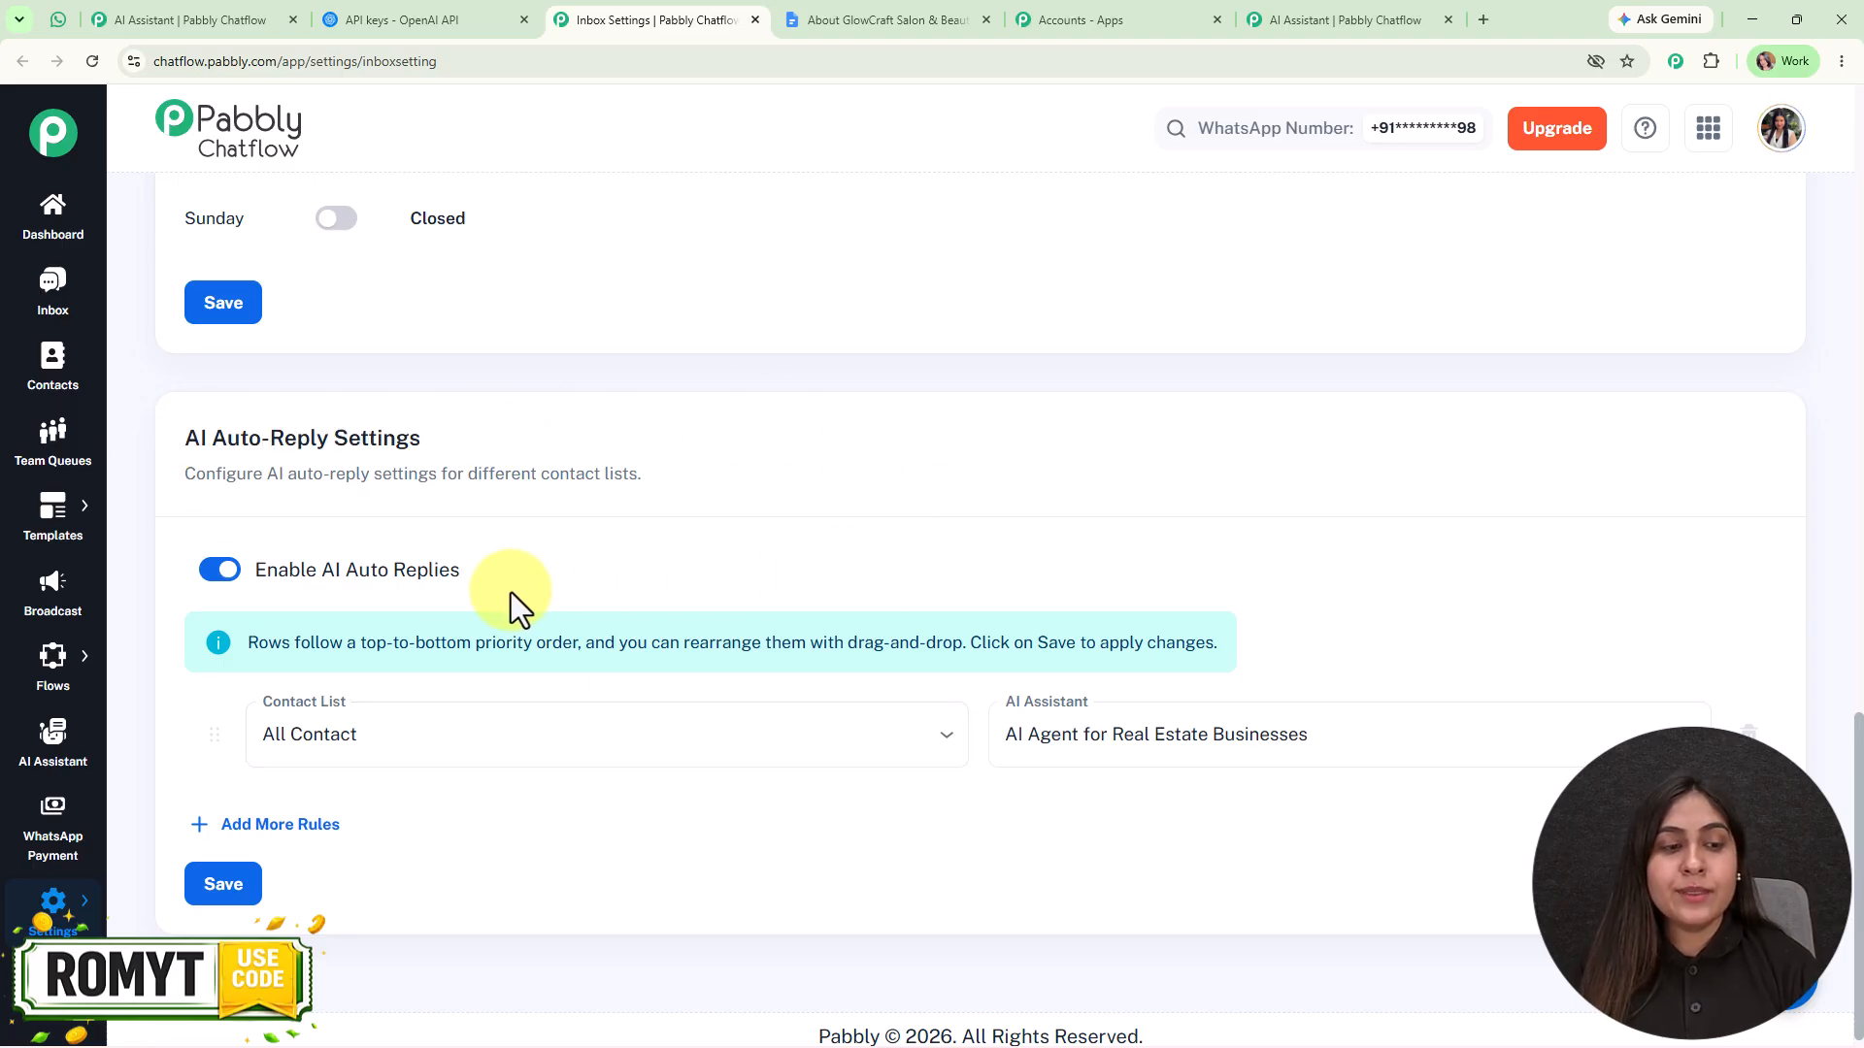
Check the available contact lists in the All Contact auto-reply rule, and set the rule's AI assistant to WhatsApp AI Agent
left_click(707, 735)
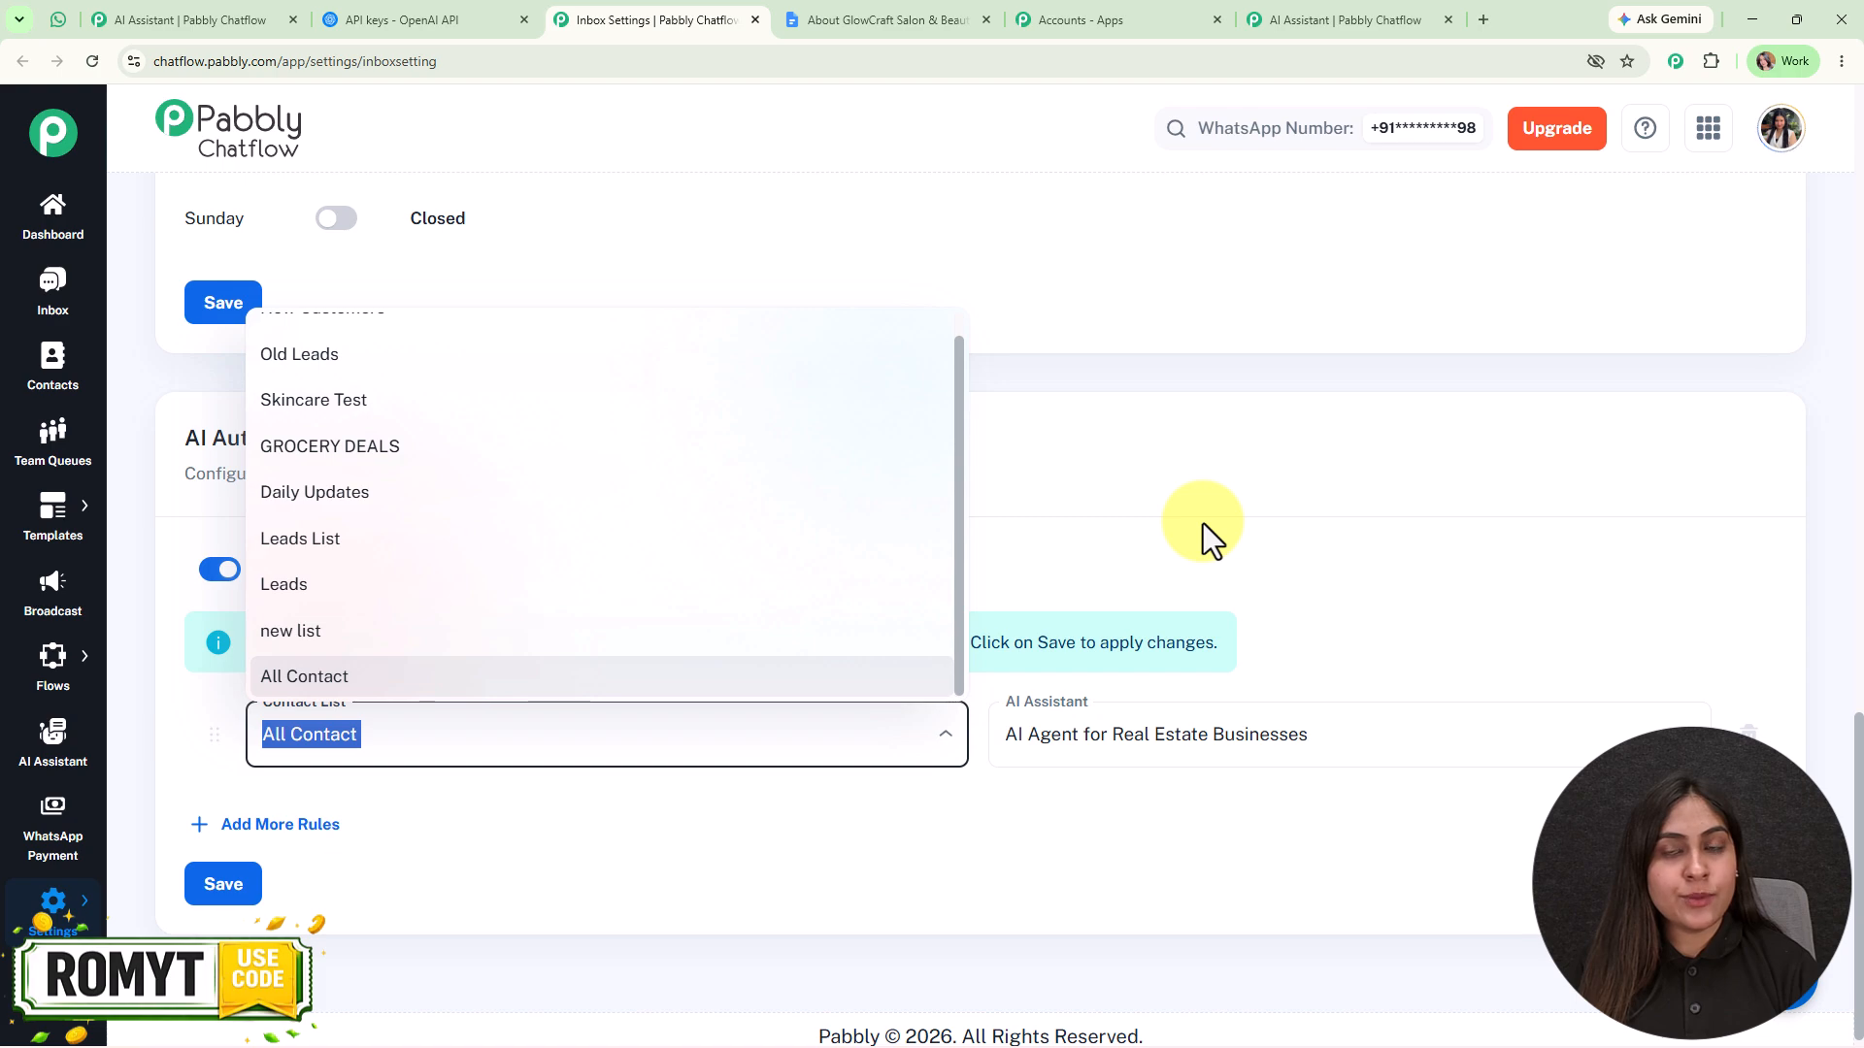
left_click(1340, 735)
left_click(1233, 806)
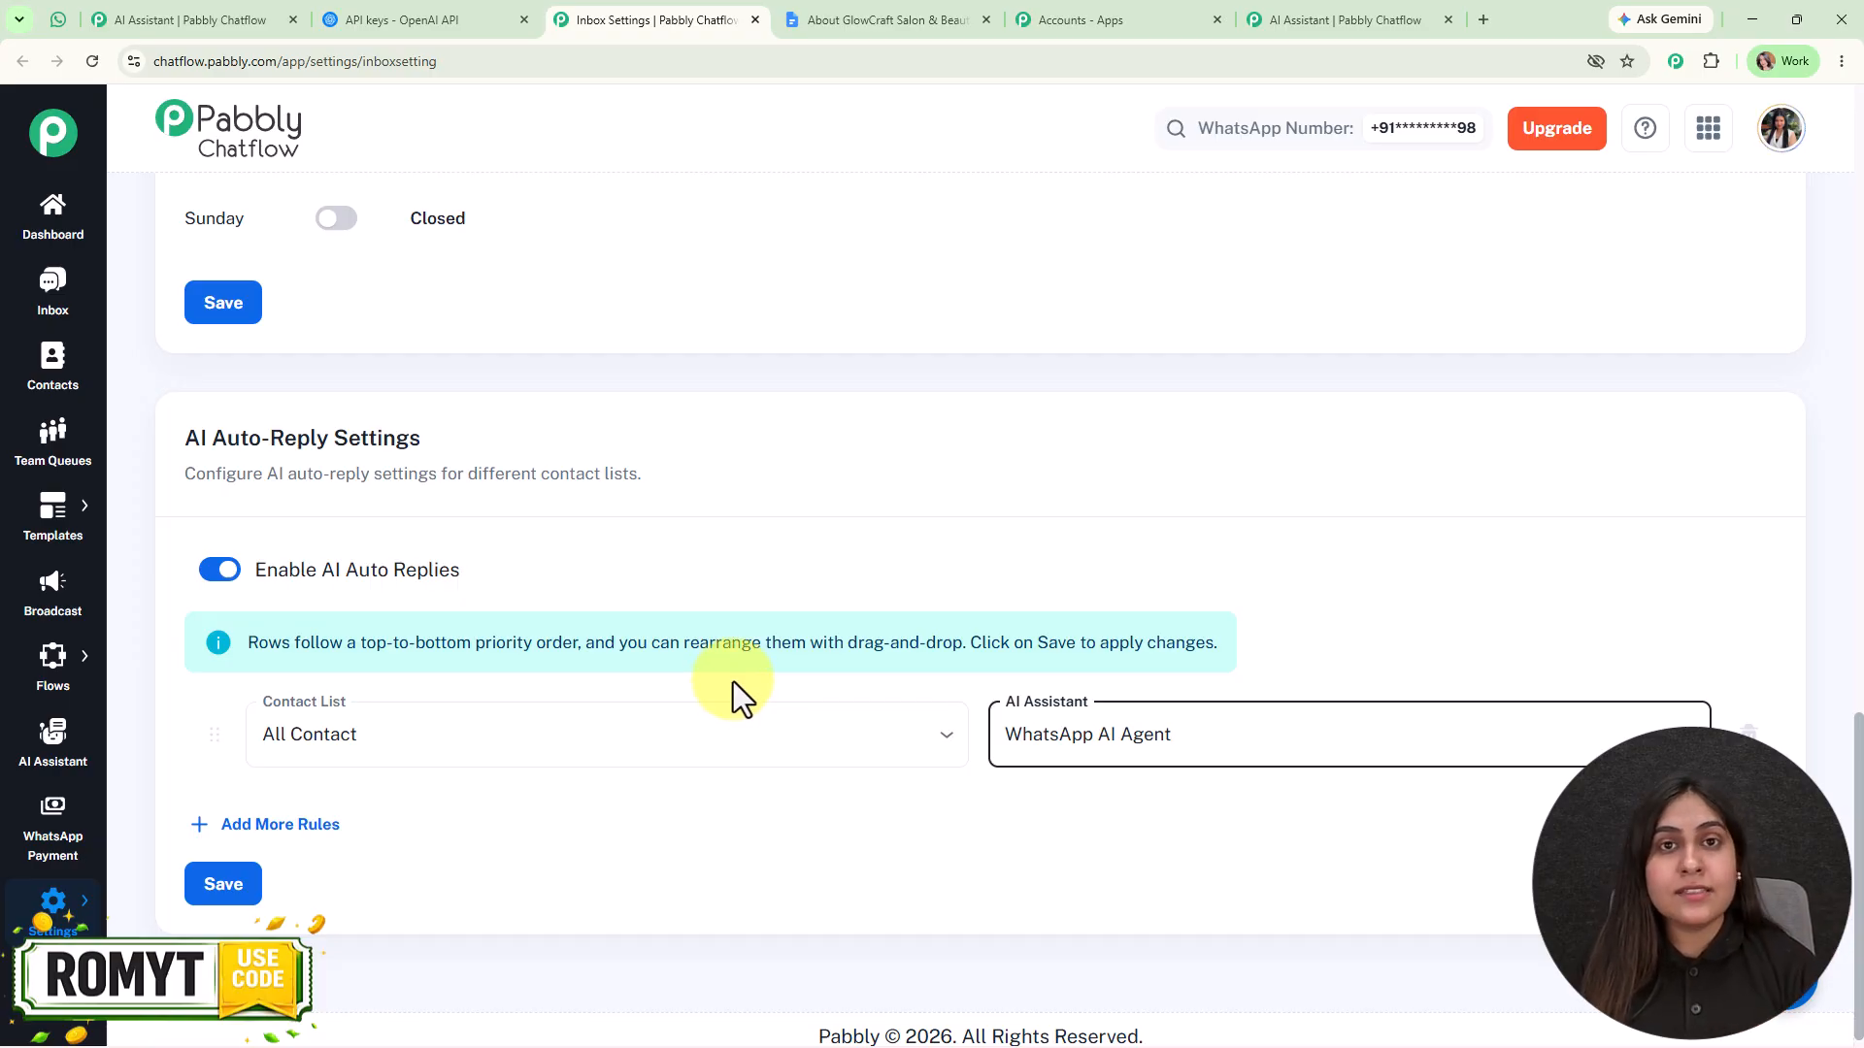
In the inbox, check the assignable AI assistants for the contact asking about hair smoothening, and return to the assistant editor
left_click(35, 299)
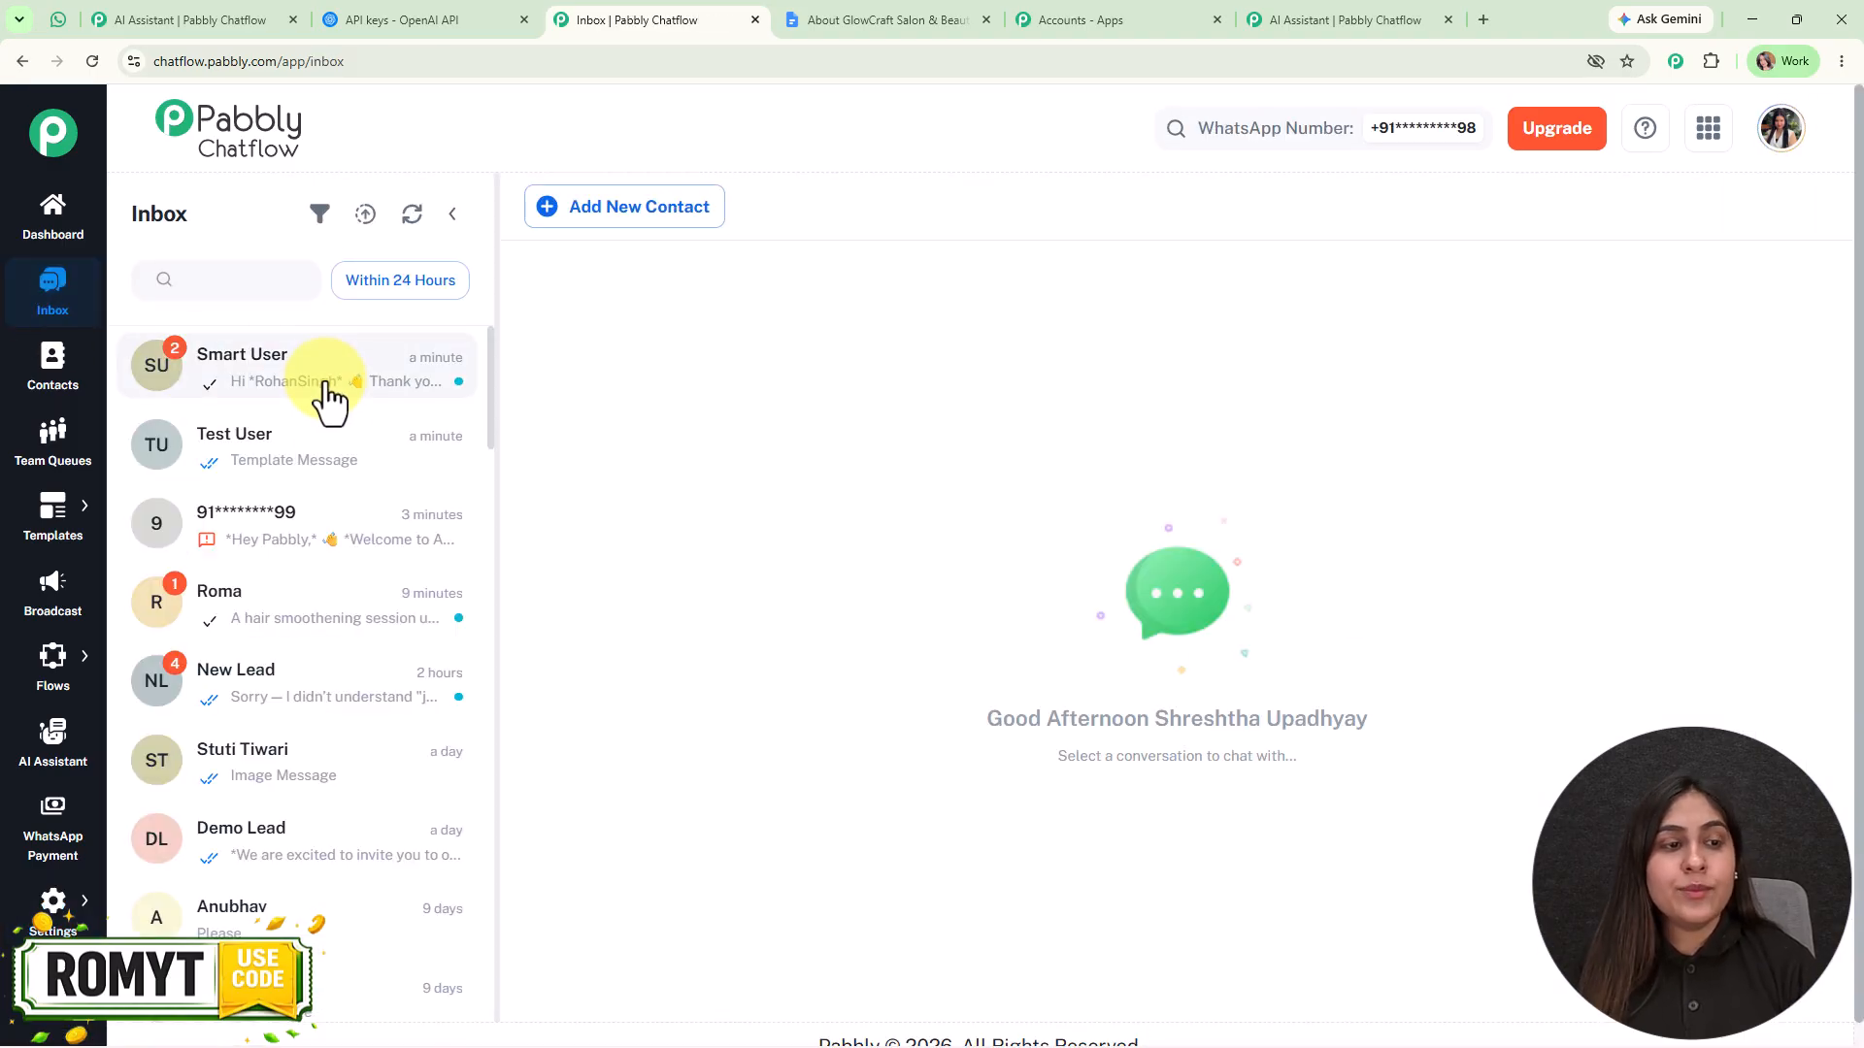
left_click(311, 621)
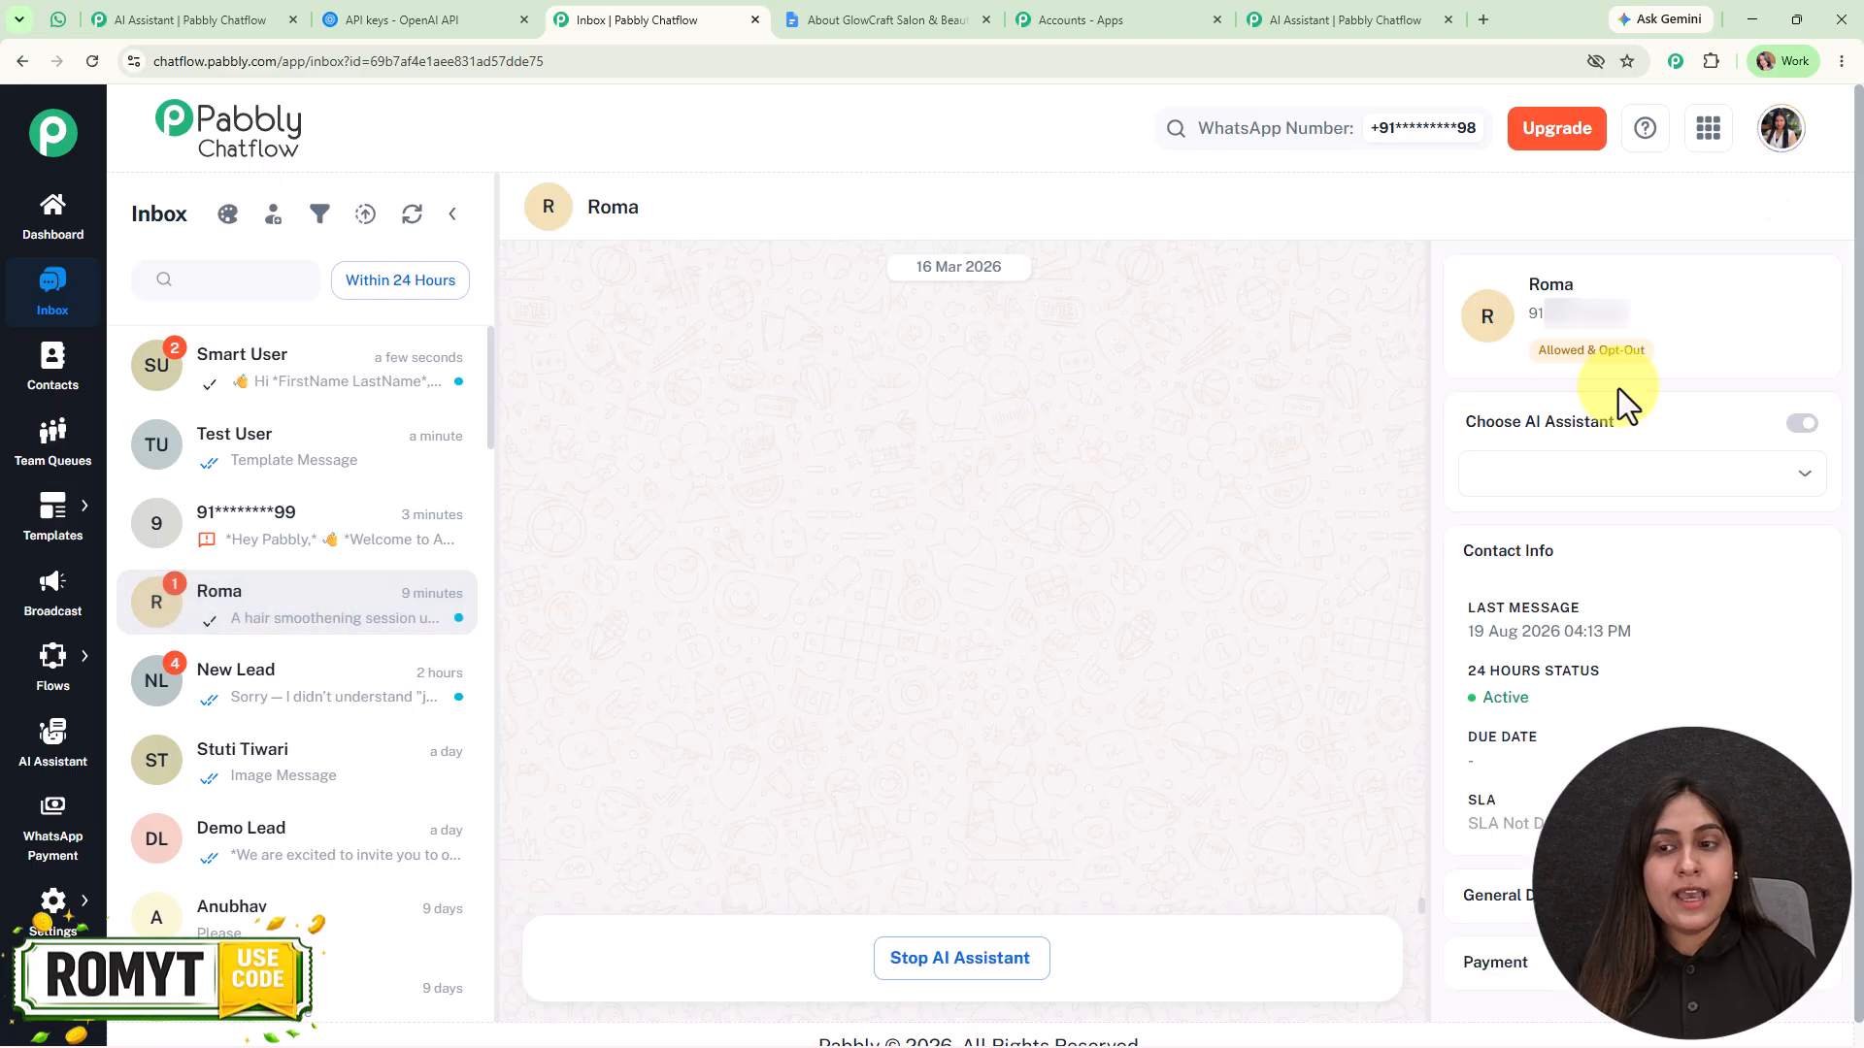
left_click(1651, 475)
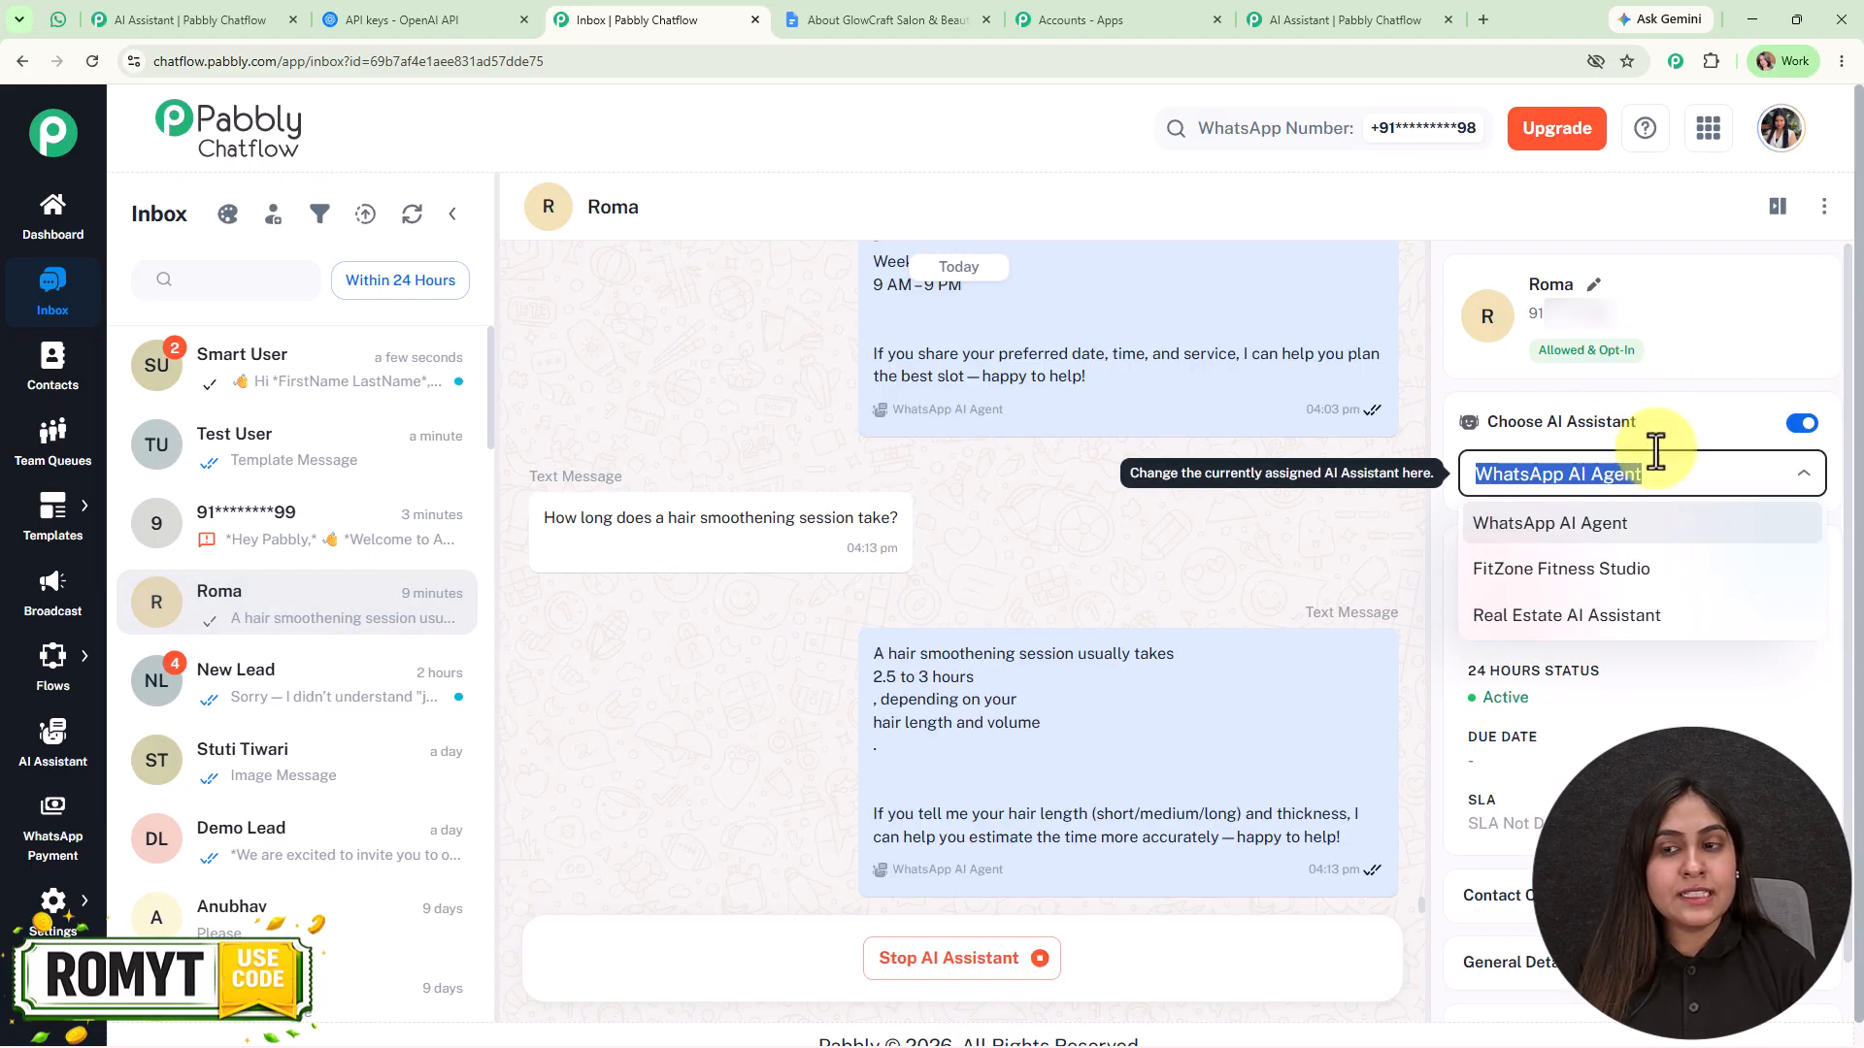
left_click(1673, 417)
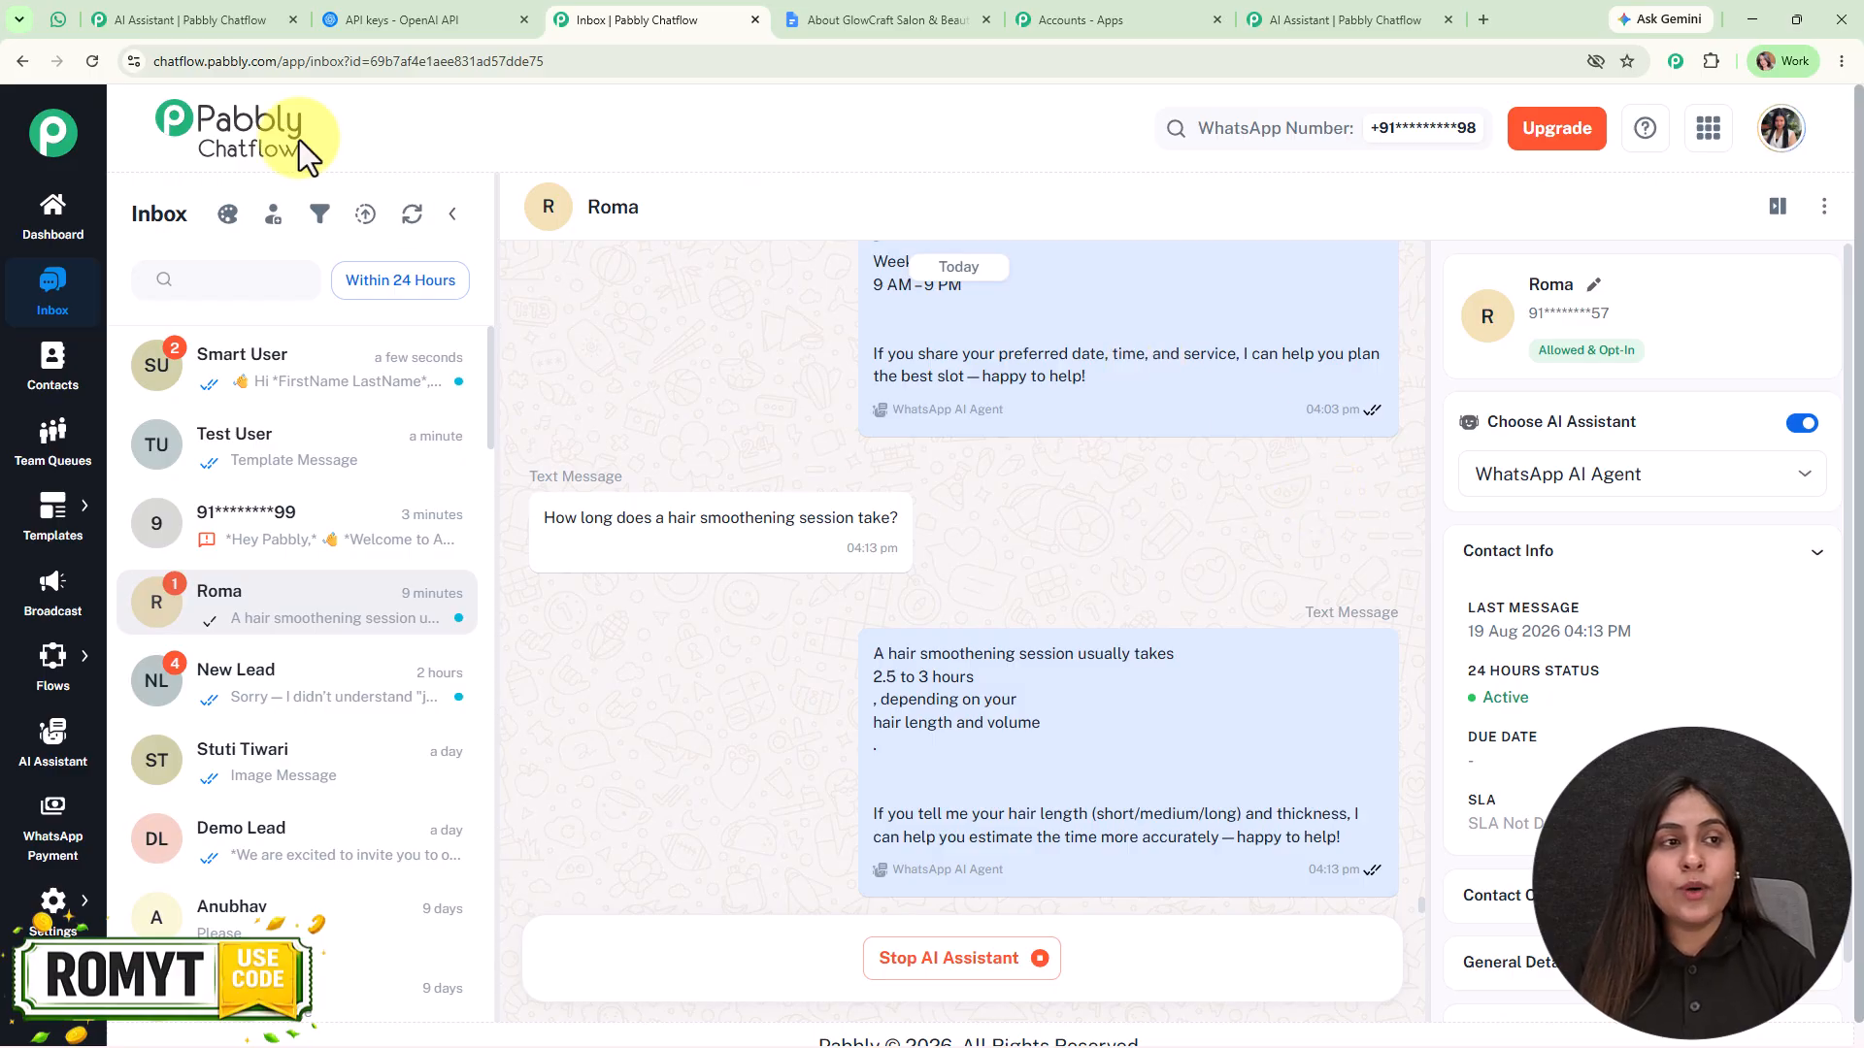
left_click(182, 19)
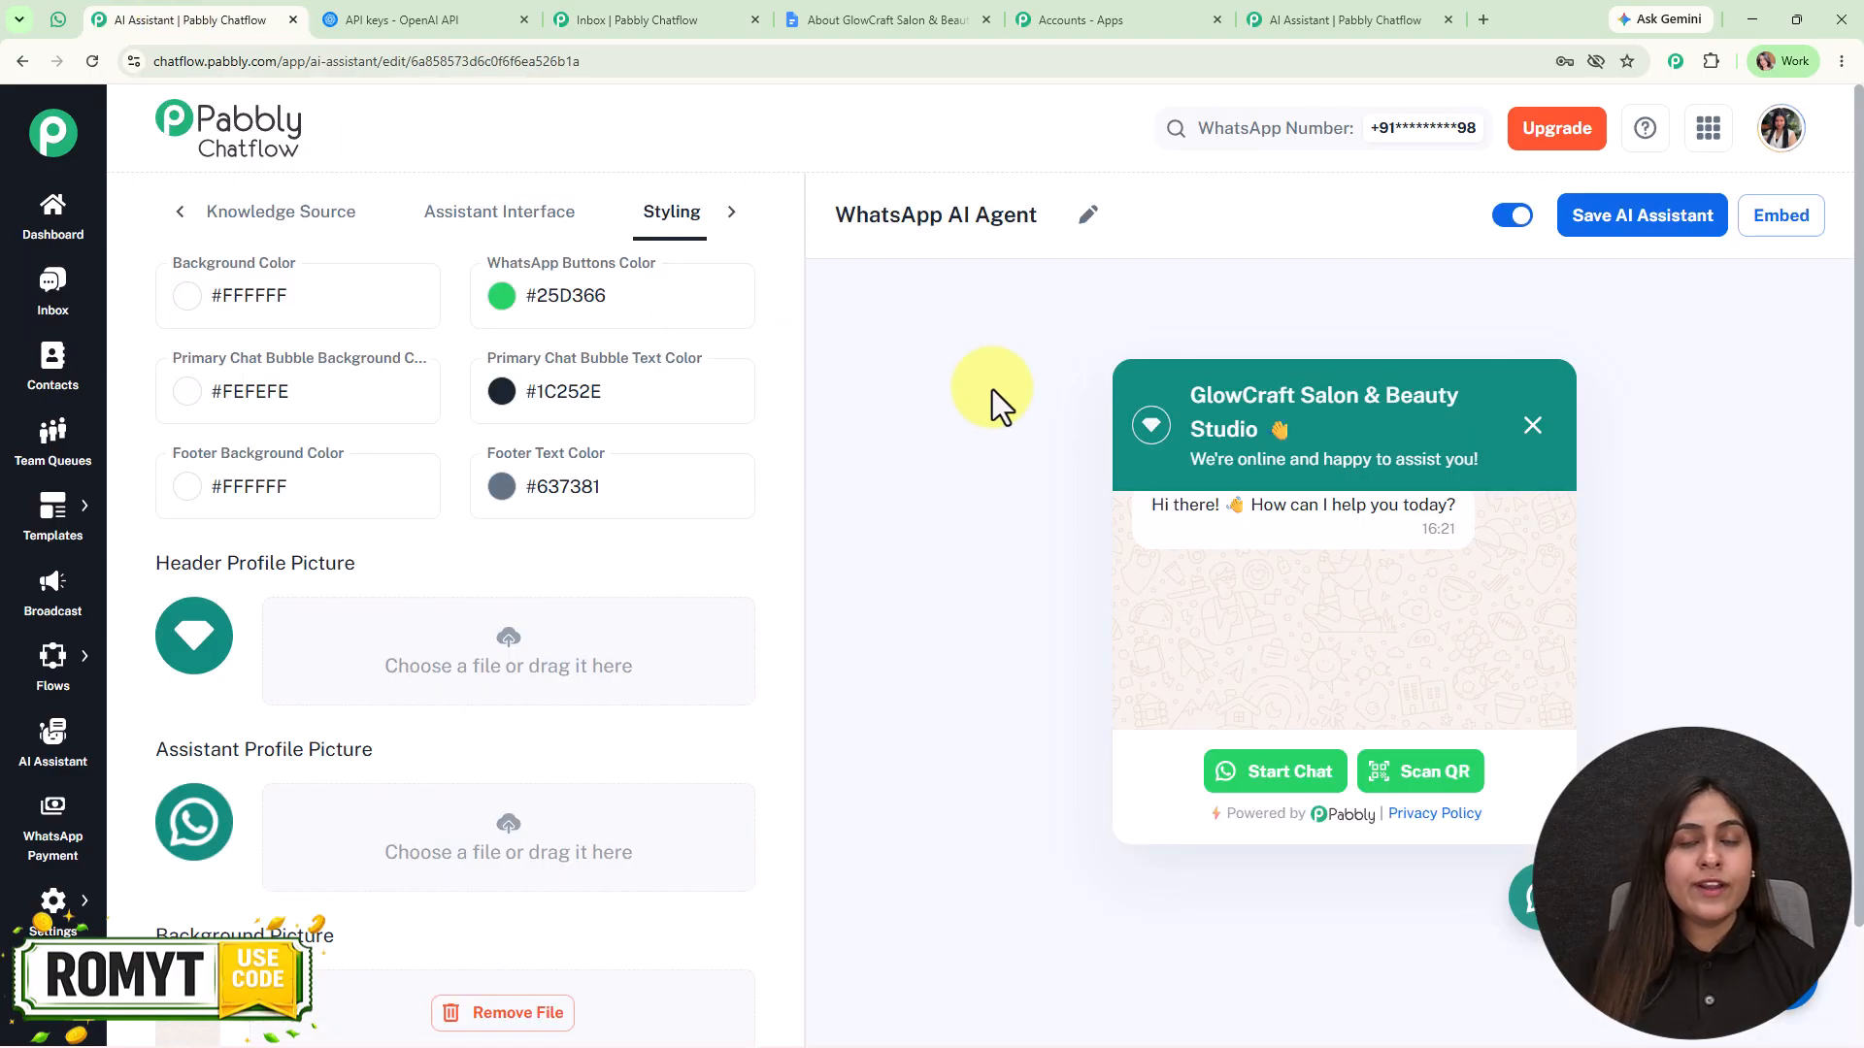